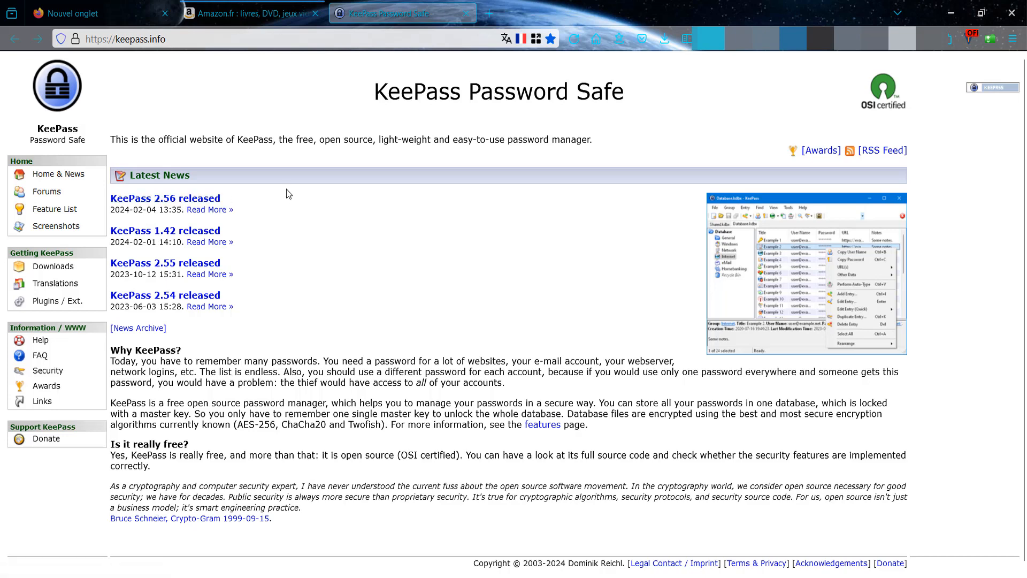
- Open the 'KeePass 2.56 released' announcement, skim its changelog, and right-click the Download KeePass 2.56 link
left_click(206, 201)
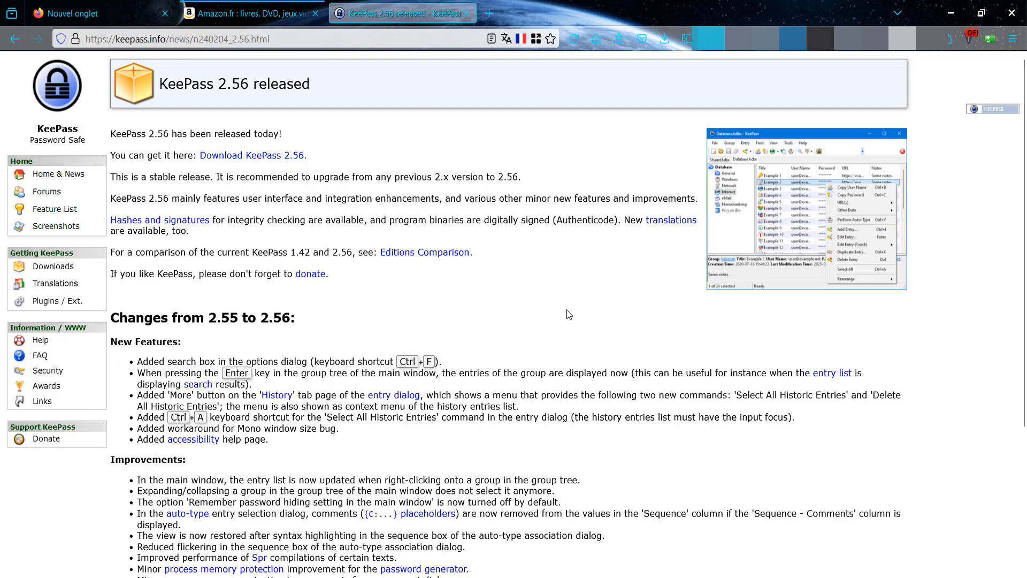
scroll(568, 314, "down", 3)
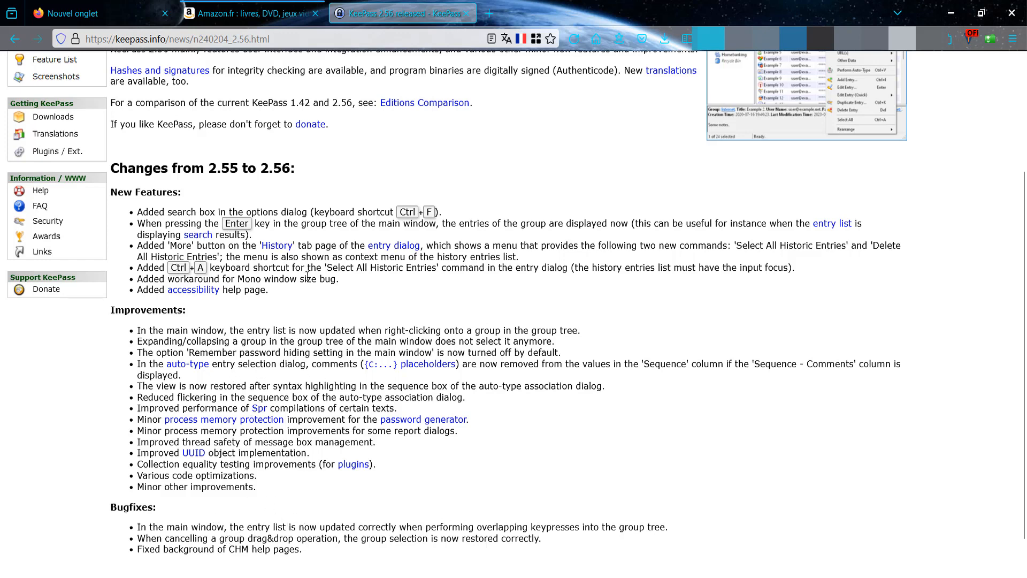
scroll(326, 304, "up", 4)
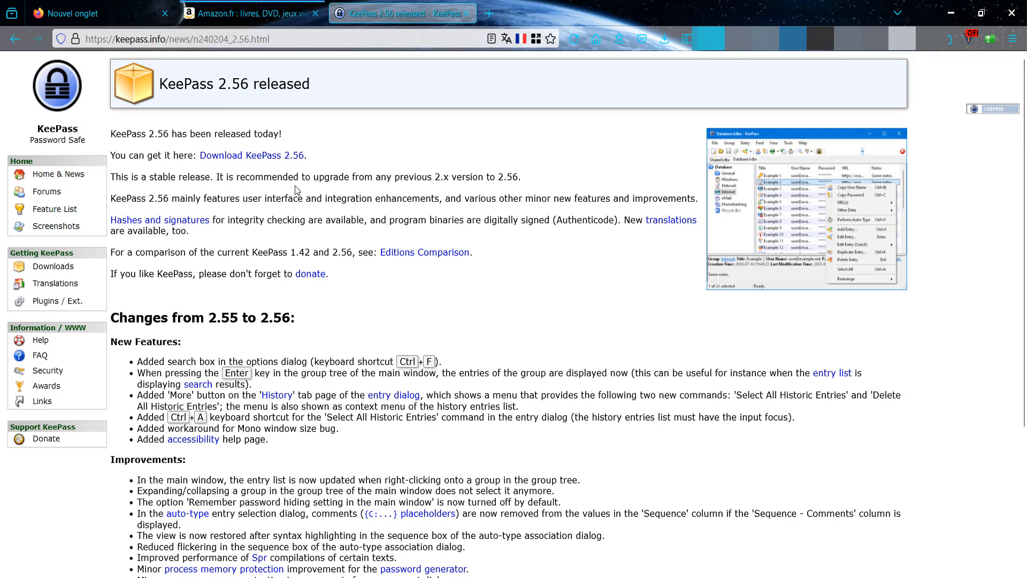
right_click(279, 160)
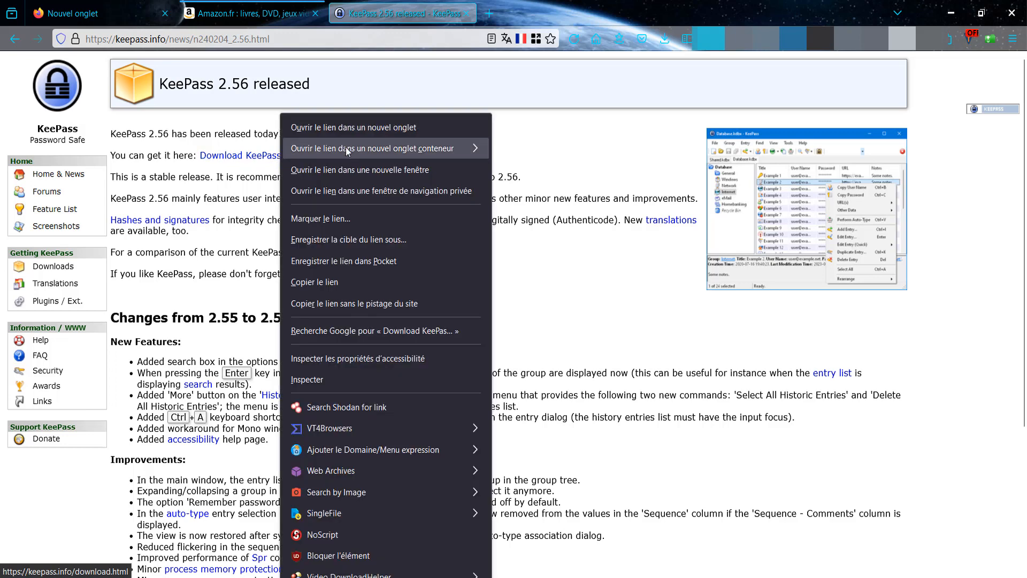
- Open the Download KeePass 2.56 link in a new tab and switch to the Downloads page
left_click(348, 126)
left_click(541, 20)
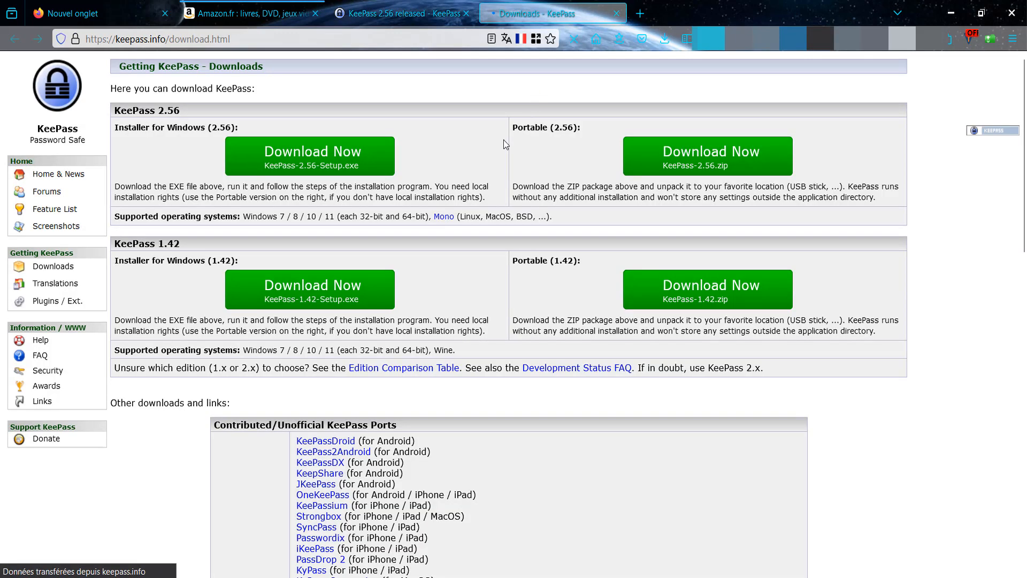
left_click(405, 12)
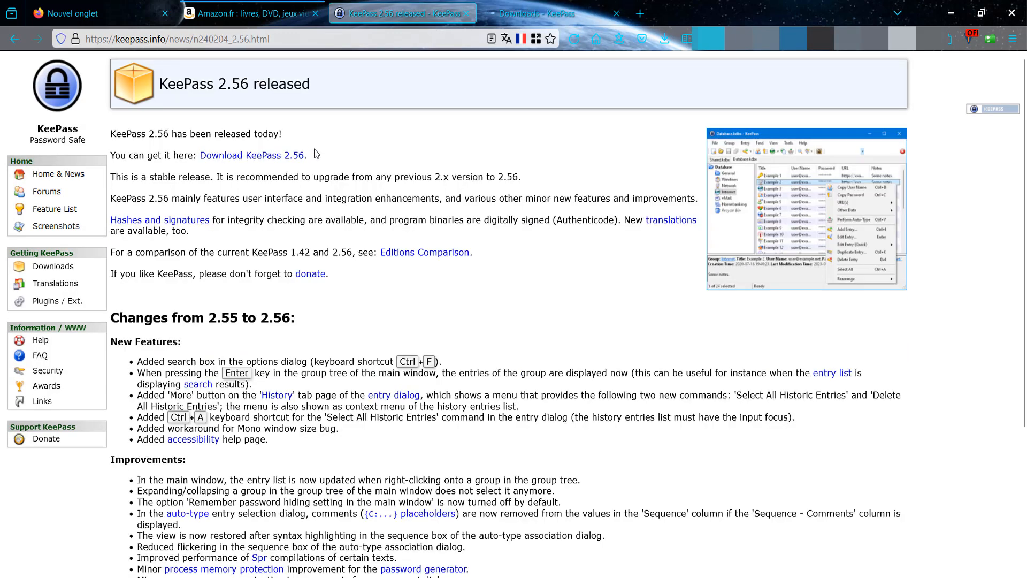
left_click(524, 10)
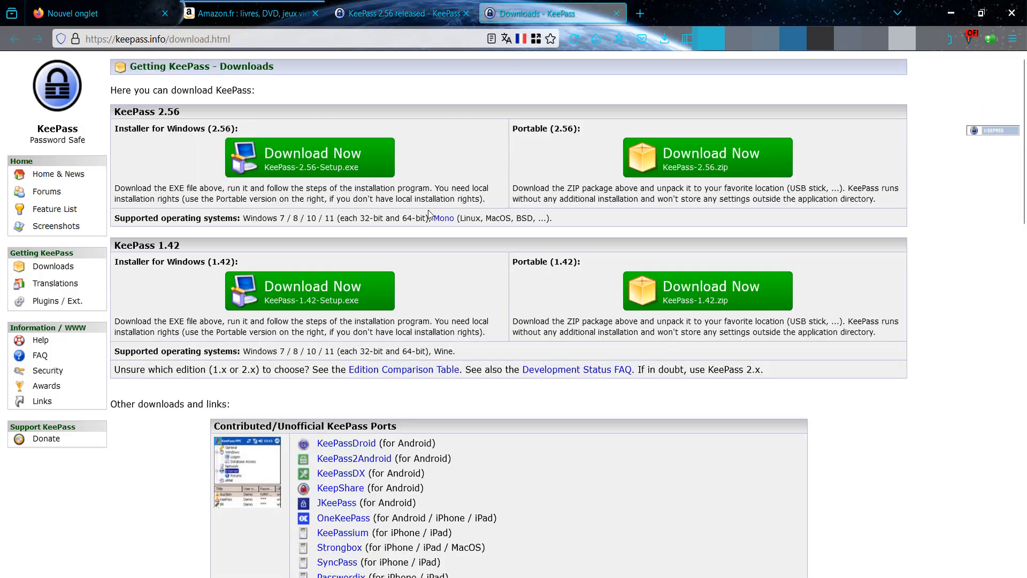
- Scroll through the Downloads page's 2.56 and 1.42 editions and unofficial ports list
scroll(459, 353, "down", 5)
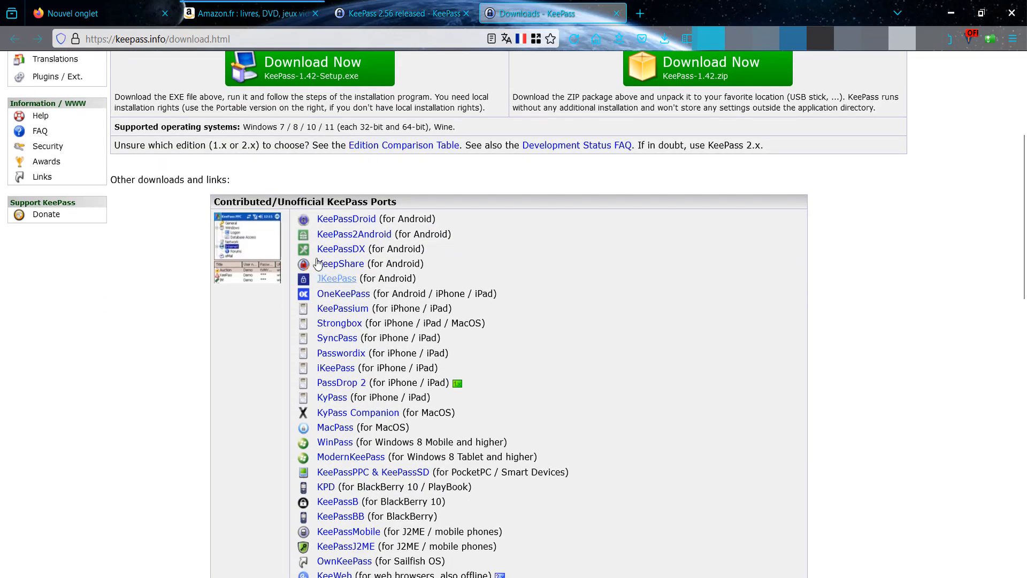
scroll(481, 219, "down", 2)
scroll(490, 225, "down", 1)
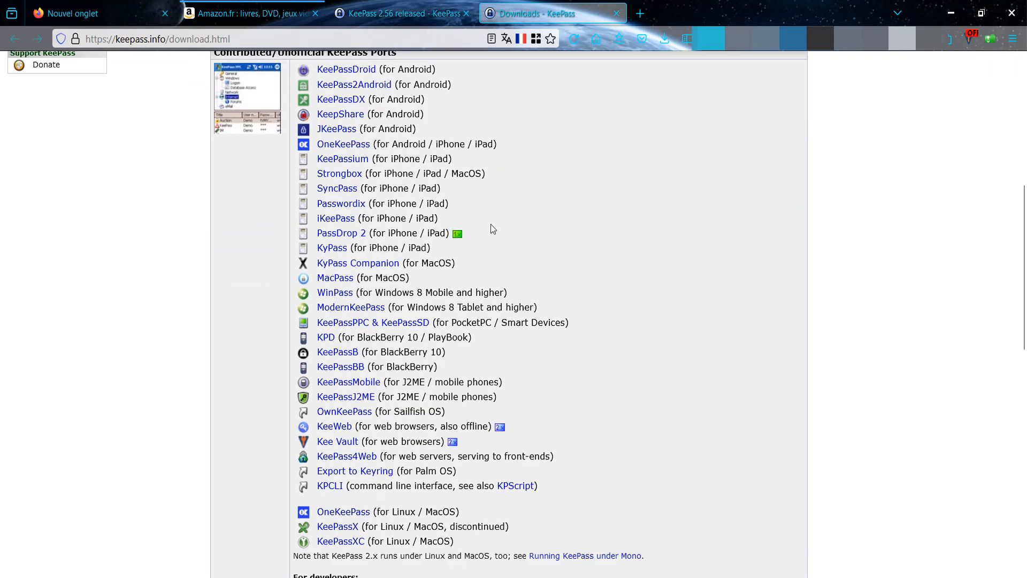
scroll(491, 225, "up", 2)
scroll(496, 262, "down", 3)
scroll(493, 266, "down", 3)
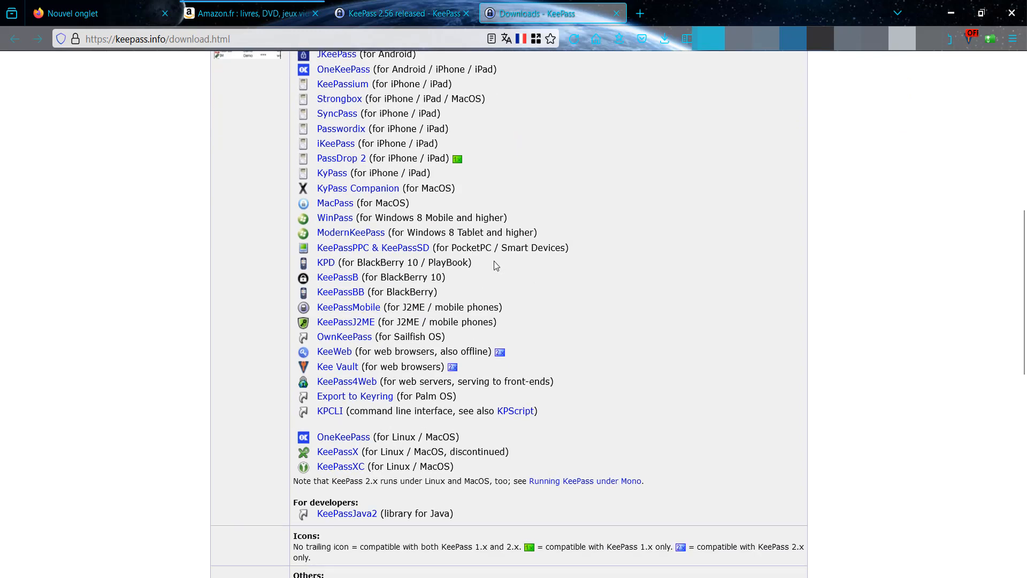
scroll(496, 265, "up", 3)
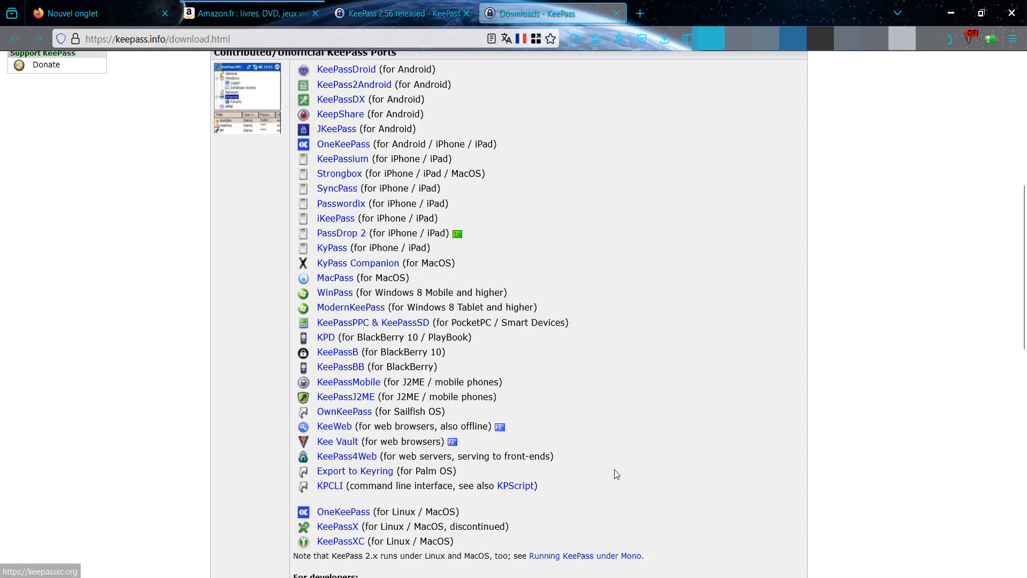
scroll(522, 376, "up", 4)
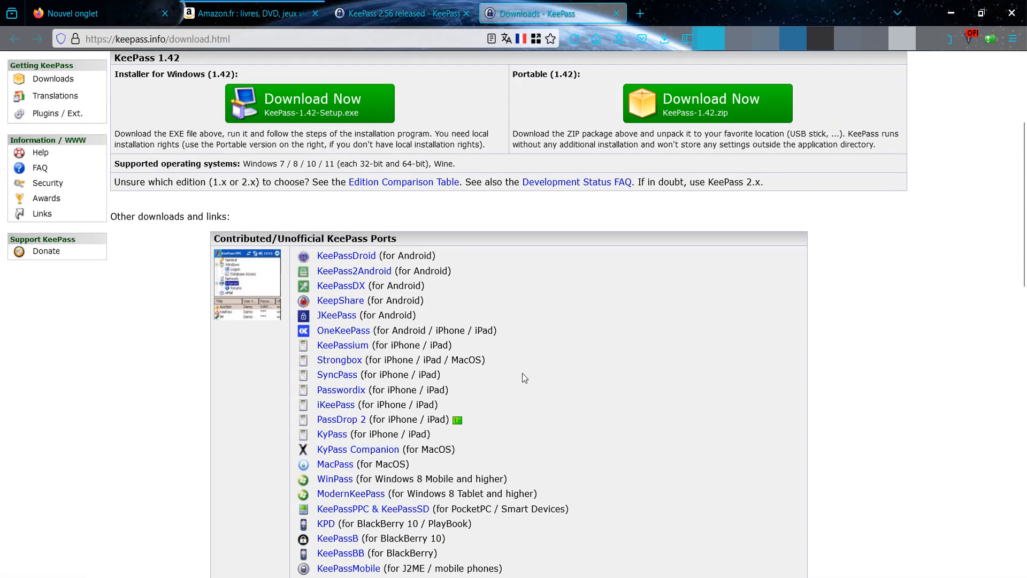
scroll(585, 344, "up", 3)
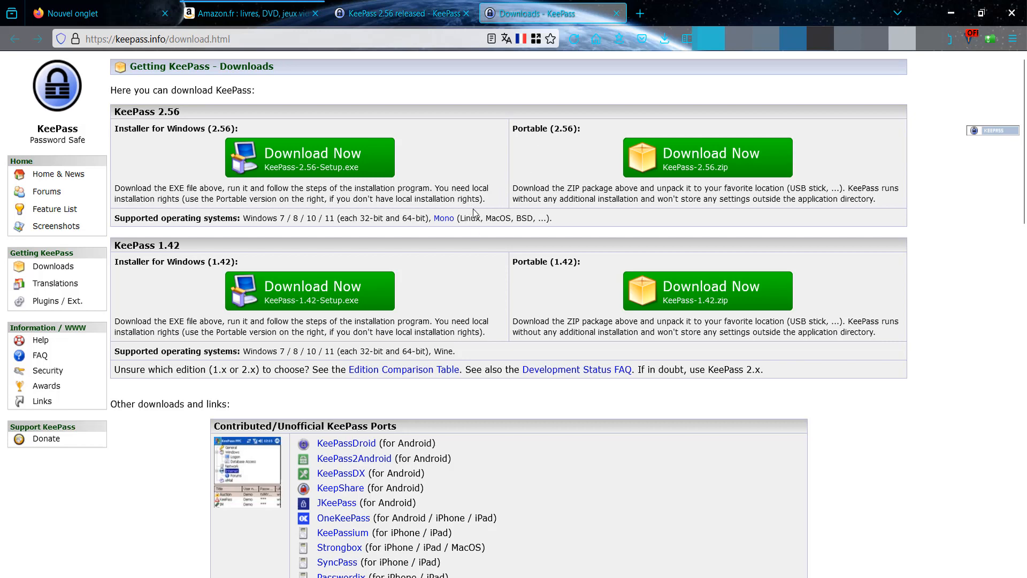
scroll(507, 273, "down", 8)
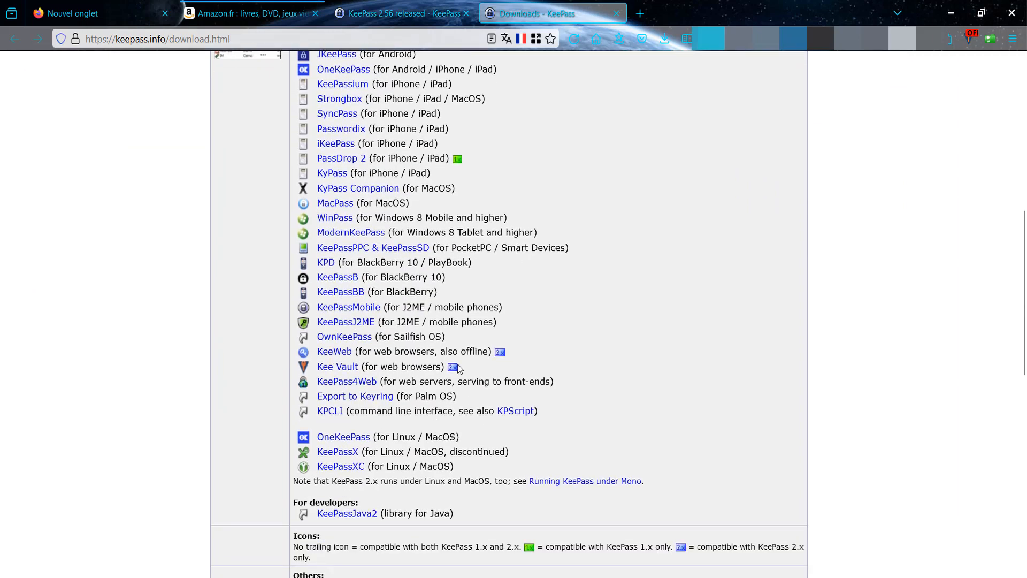
scroll(617, 274, "up", 5)
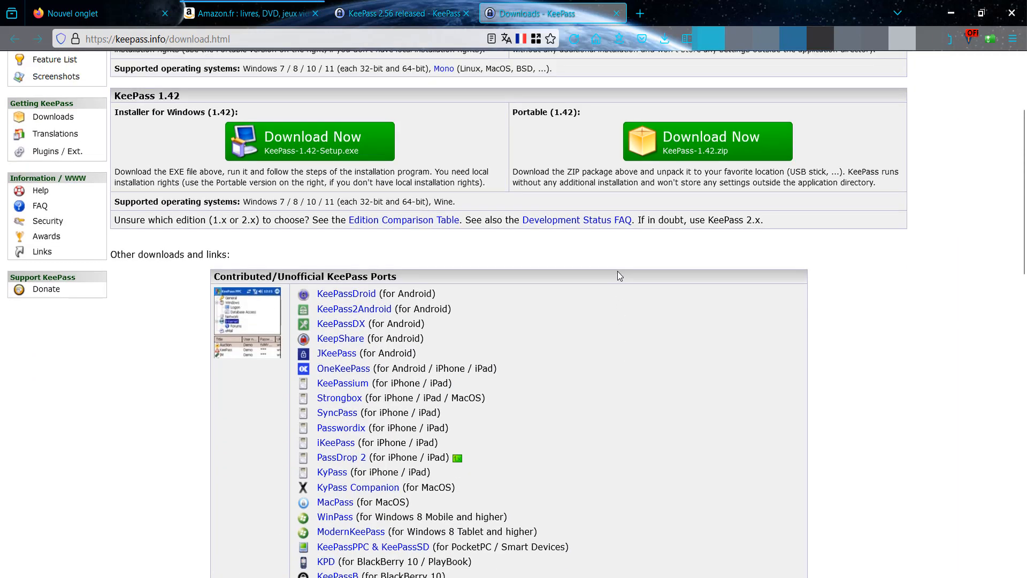
scroll(587, 394, "up", 3)
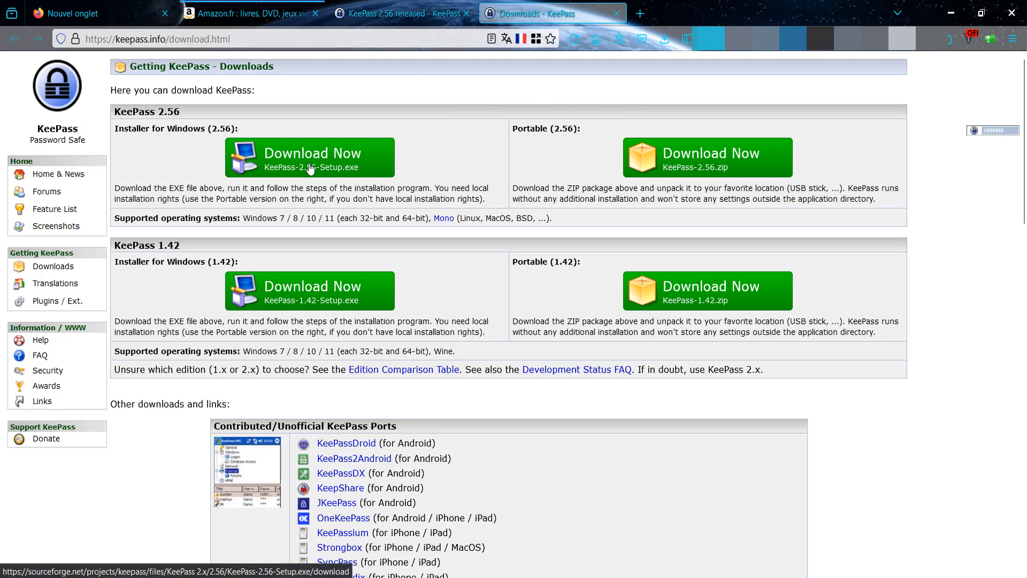
- Return to the 2.56 release notes, highlight the integrity sentence, and follow 'Hashes and signatures'
left_click(417, 16)
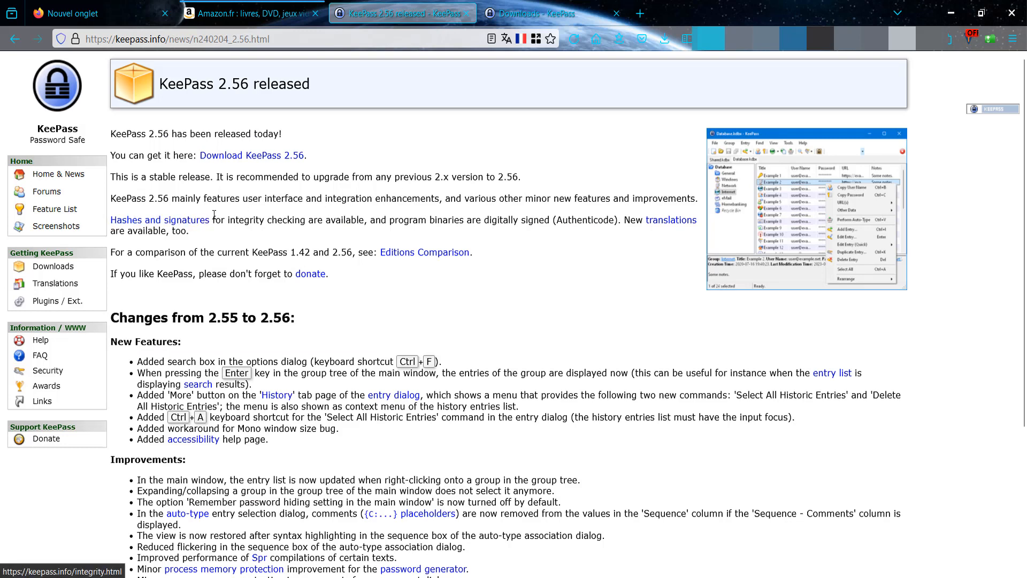
left_click_drag(213, 220, 363, 223)
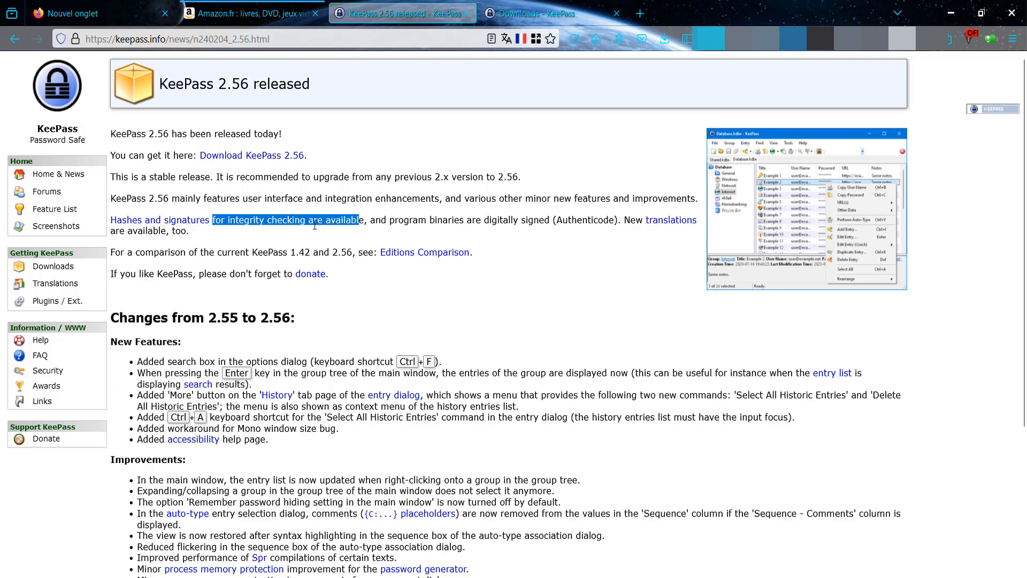
left_click(268, 223)
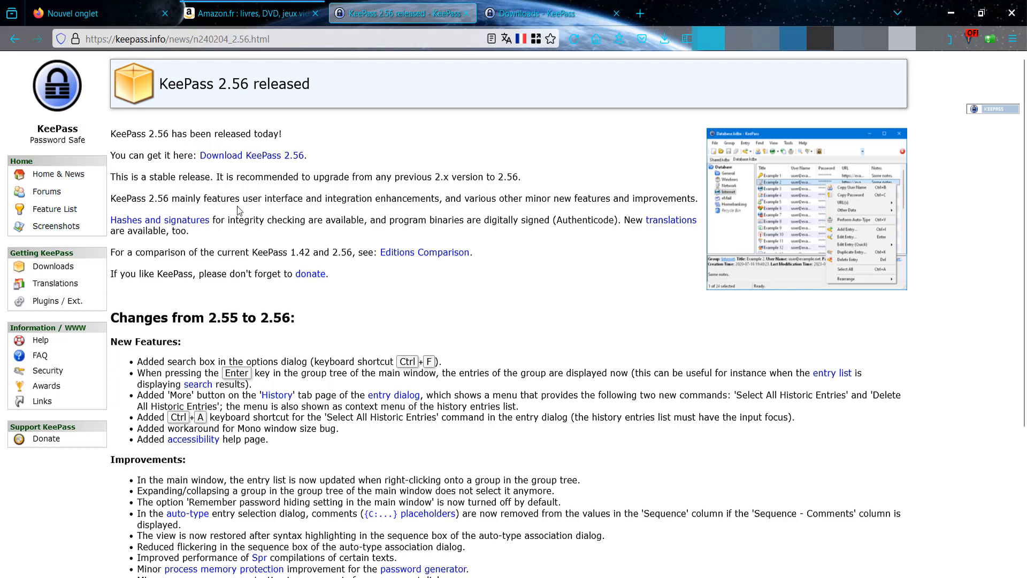
left_click_drag(213, 221, 314, 221)
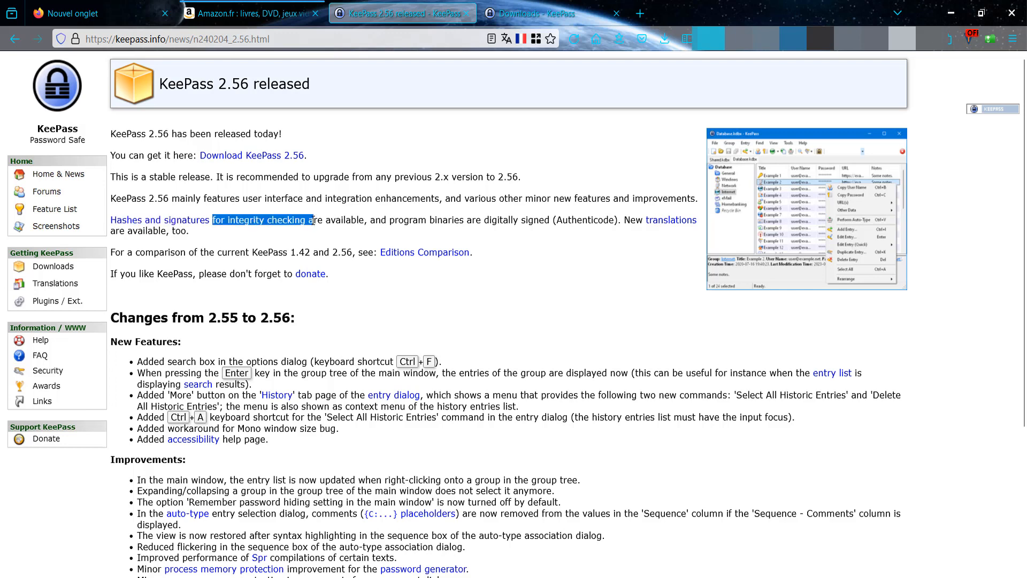
left_click(374, 210)
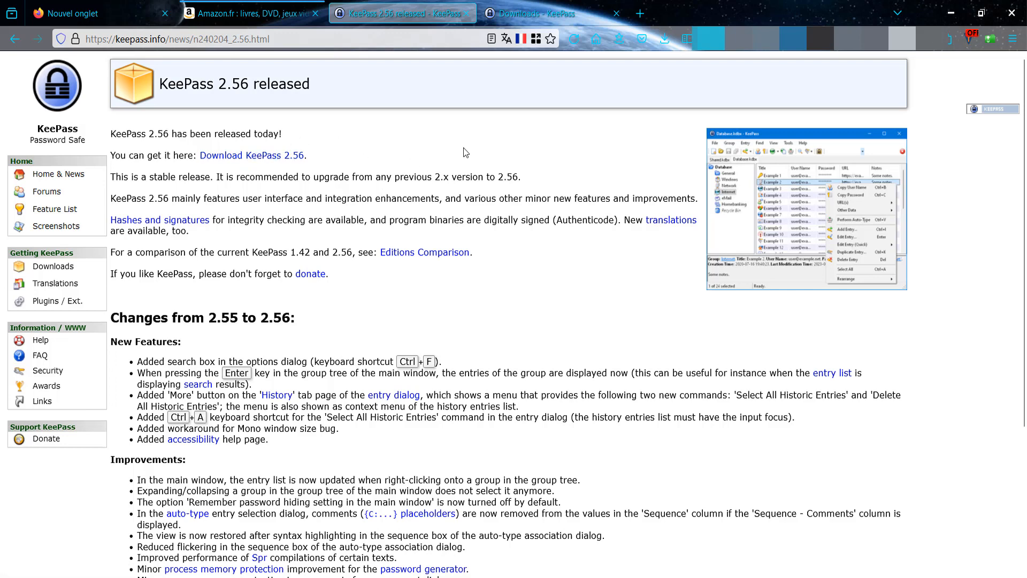
left_click(179, 224)
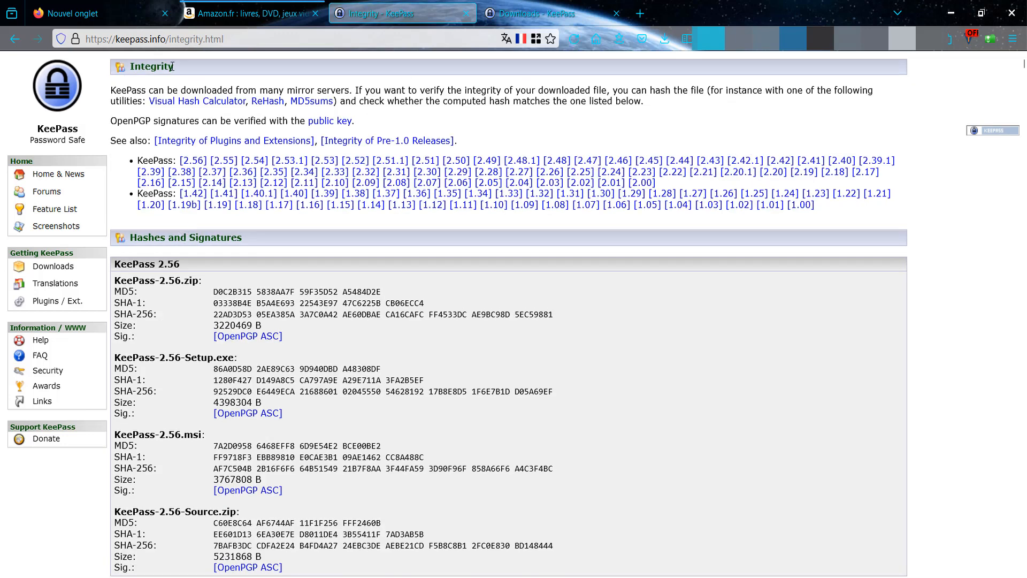
- Highlight the Setup.exe MD5, SHA-1 and SHA-256 hashes on the Integrity page to compare them
scroll(343, 296, "down", 3)
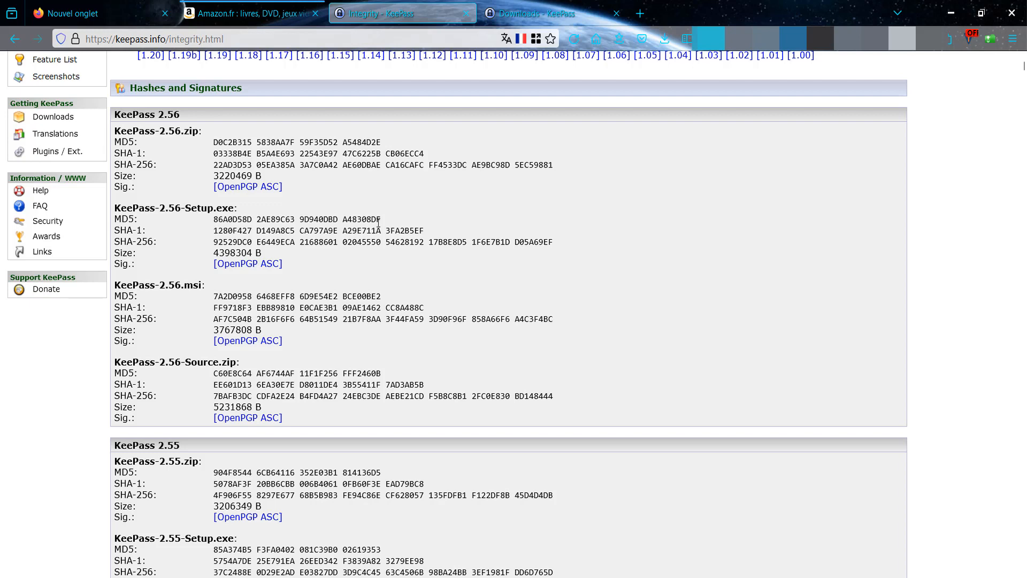
left_click_drag(216, 230, 423, 231)
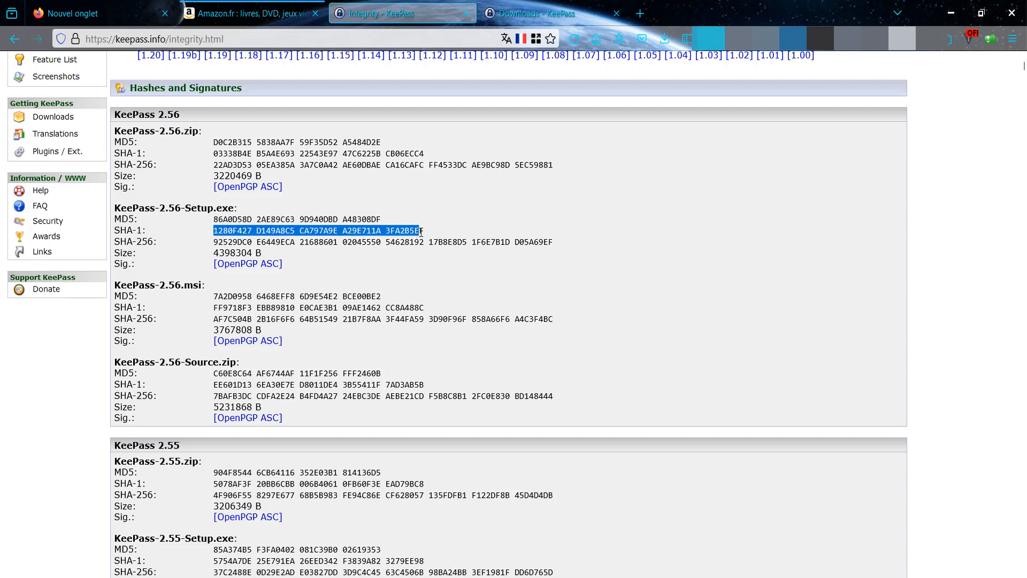
left_click(225, 246)
left_click_drag(219, 245, 601, 256)
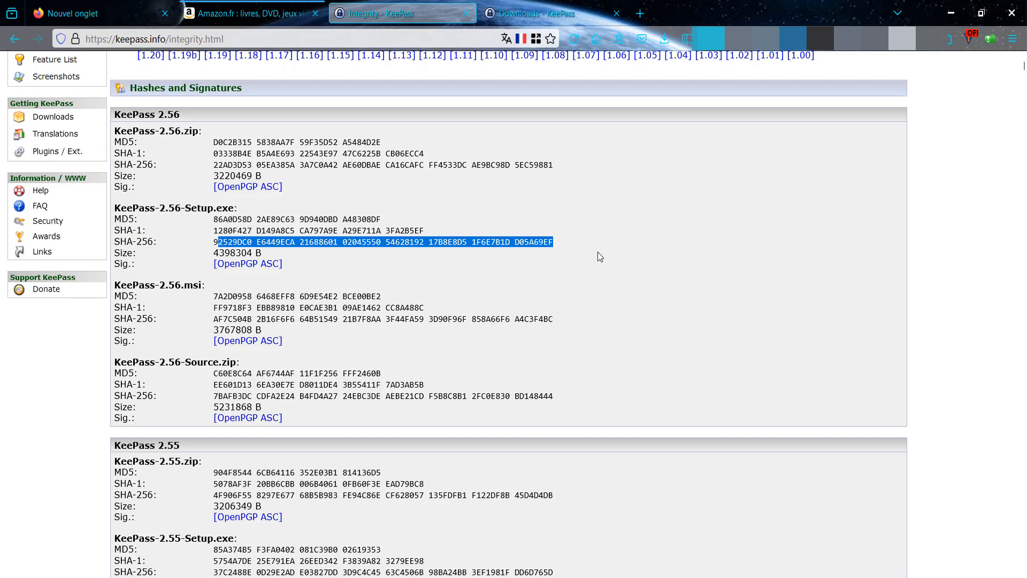
left_click(215, 244)
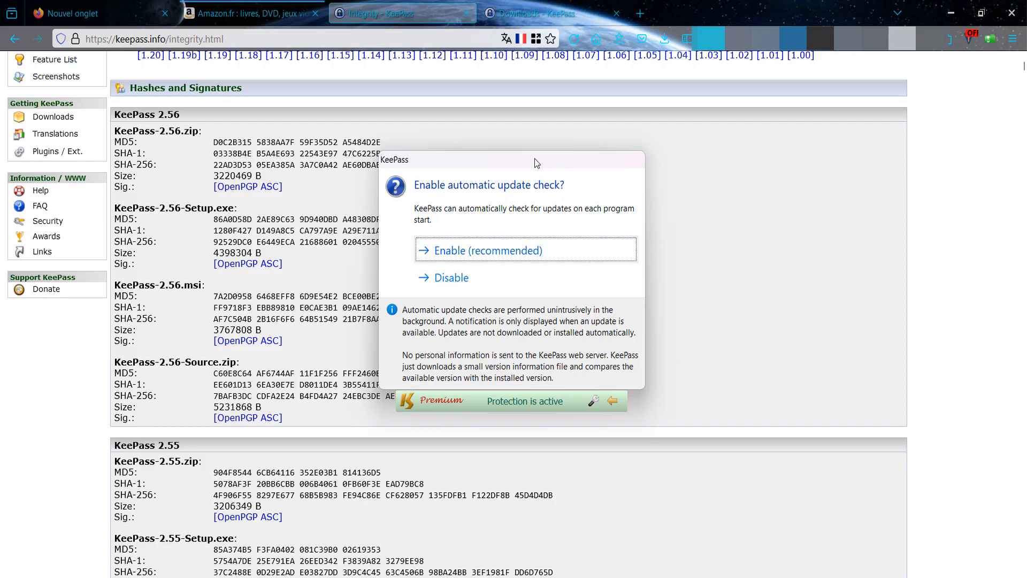
- Move the update-check prompt aside and choose 'Enable (recommended)'
left_click_drag(535, 159, 515, 130)
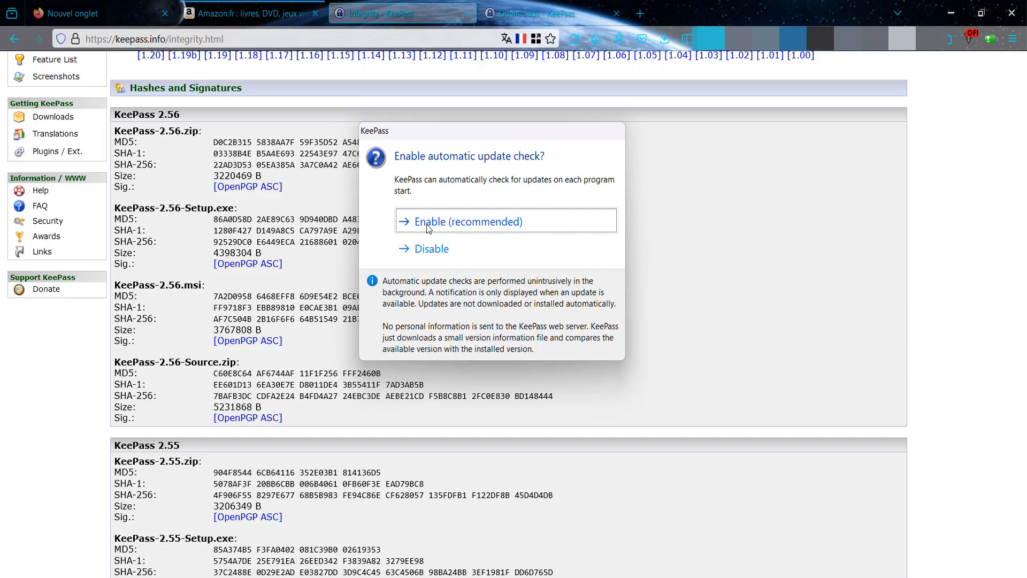
left_click(428, 228)
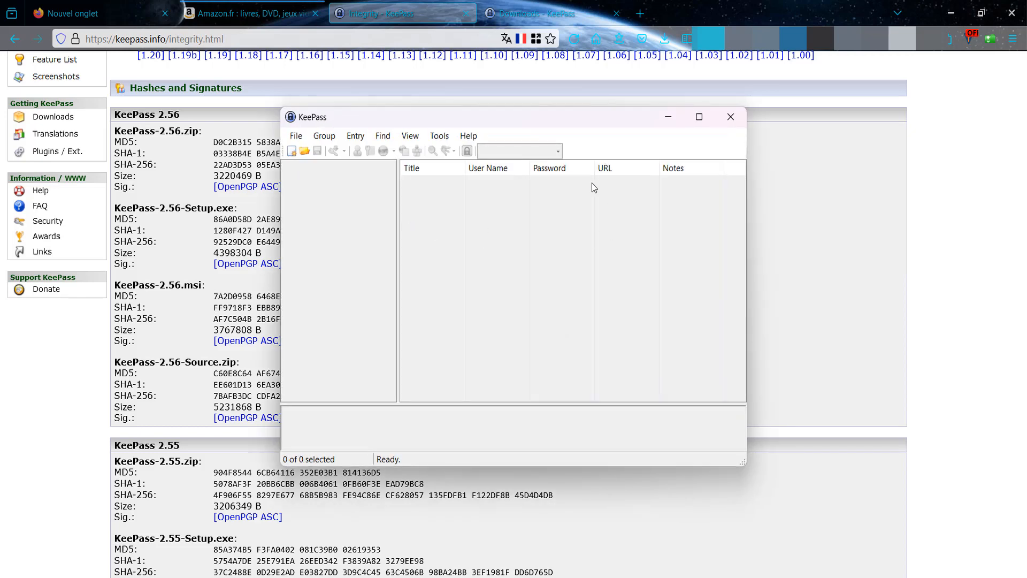
- Move the KeePass main window up and left, and make it wider and shorter
left_click_drag(541, 111, 485, 96)
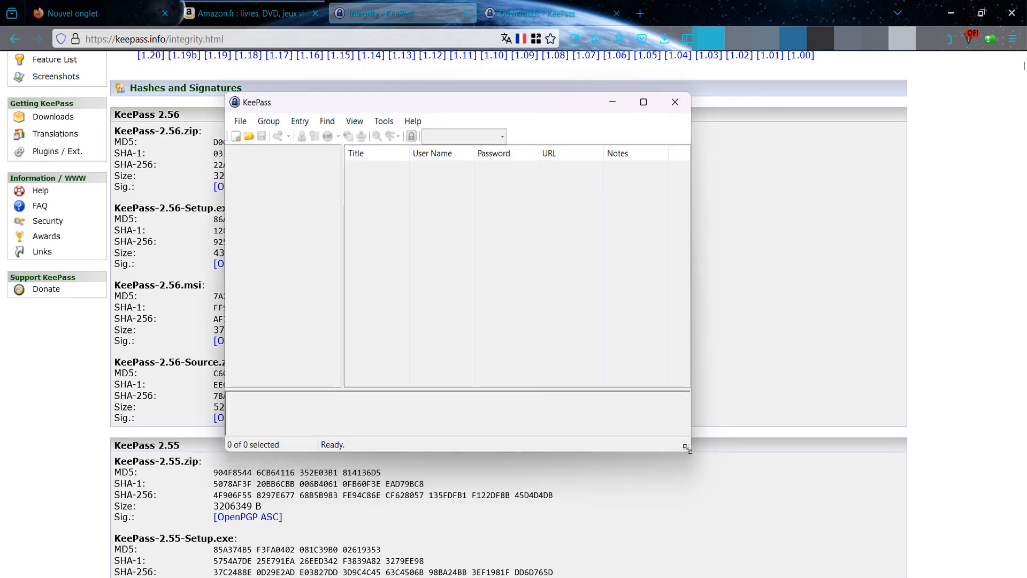
left_click_drag(687, 448, 737, 384)
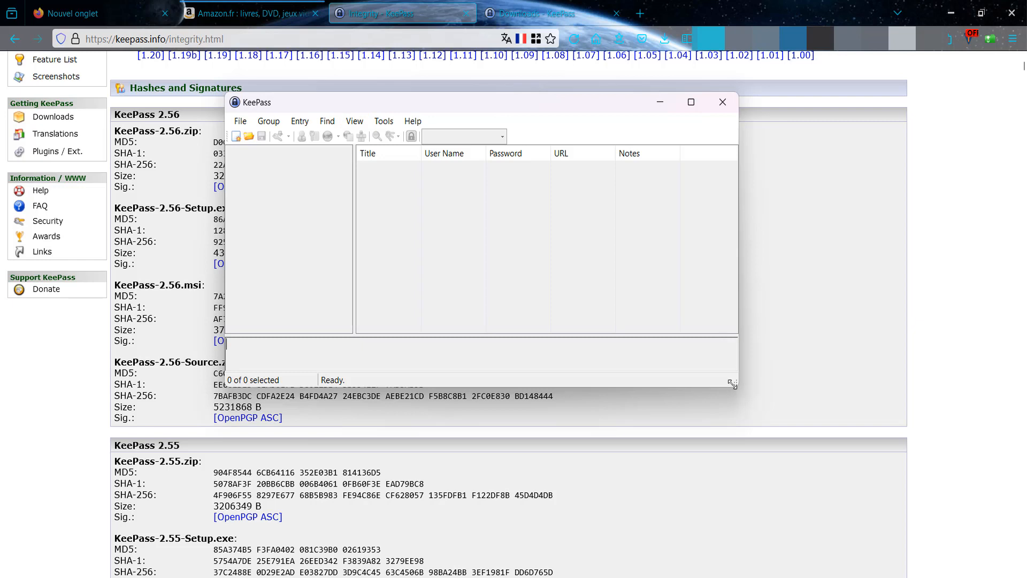
left_click_drag(734, 383, 761, 381)
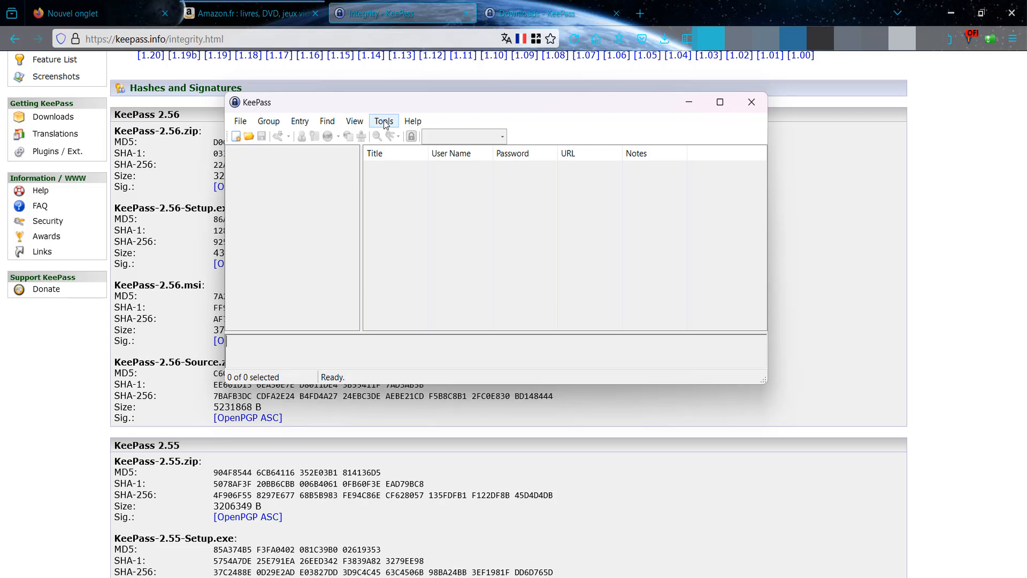
- Open View > Change Language and follow its link to the online translations page
left_click(384, 122)
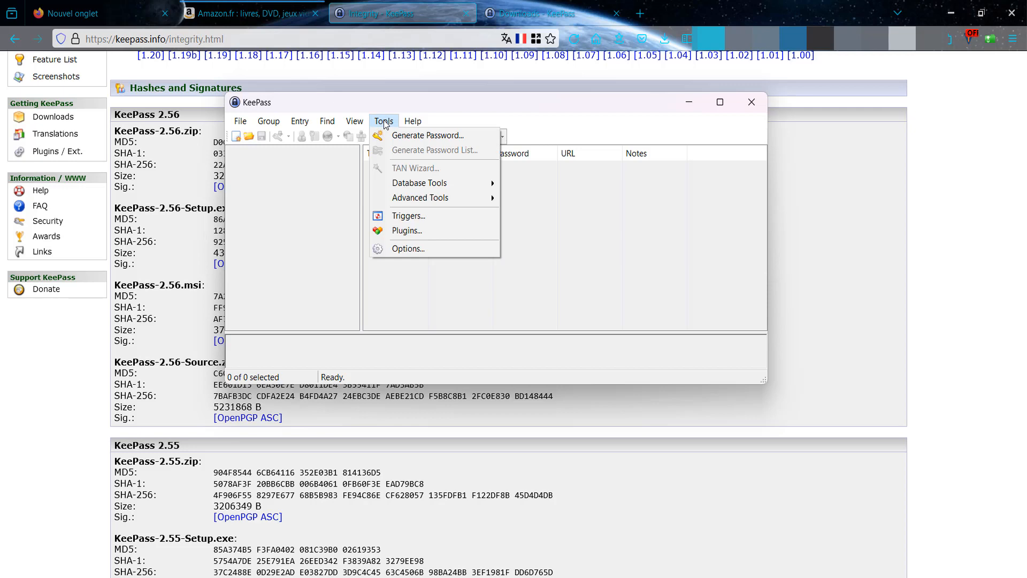
mouse_move(354, 121)
left_click(397, 135)
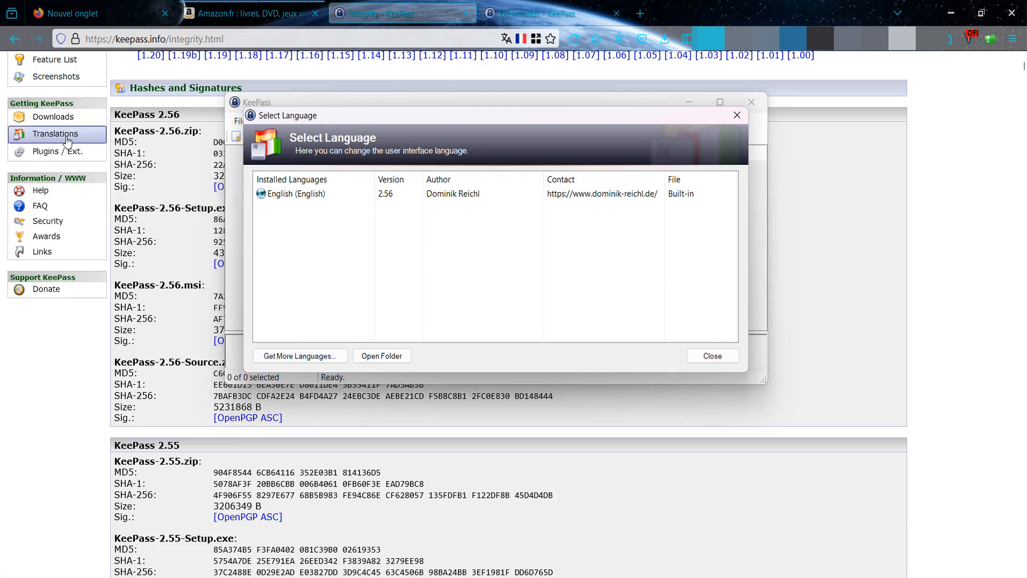
left_click(63, 140)
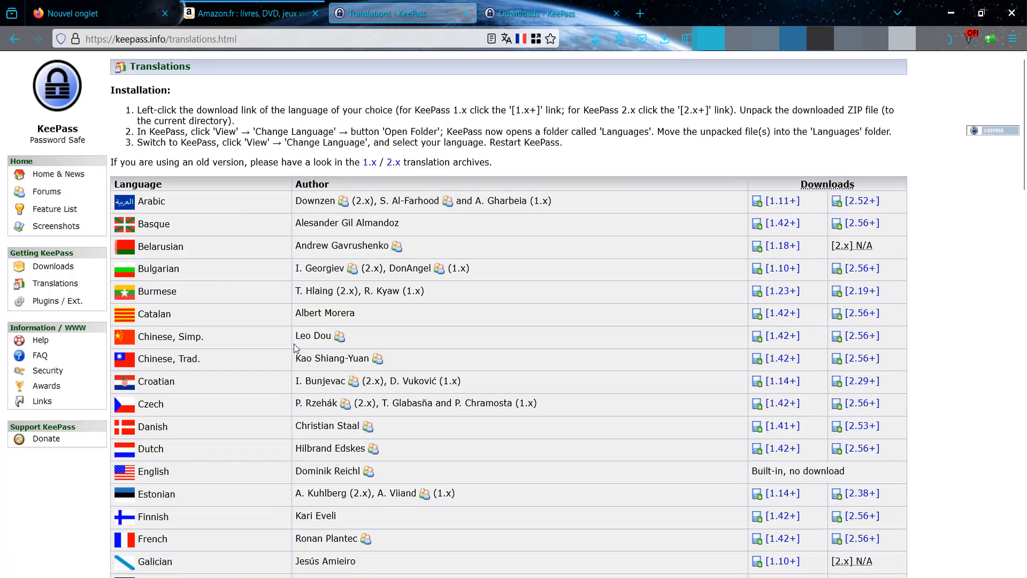
- Download the French [2.56+] translation, accept the VirusTotal prompt, and close the download tab
scroll(292, 335, "down", 2)
scroll(292, 335, "down", 2)
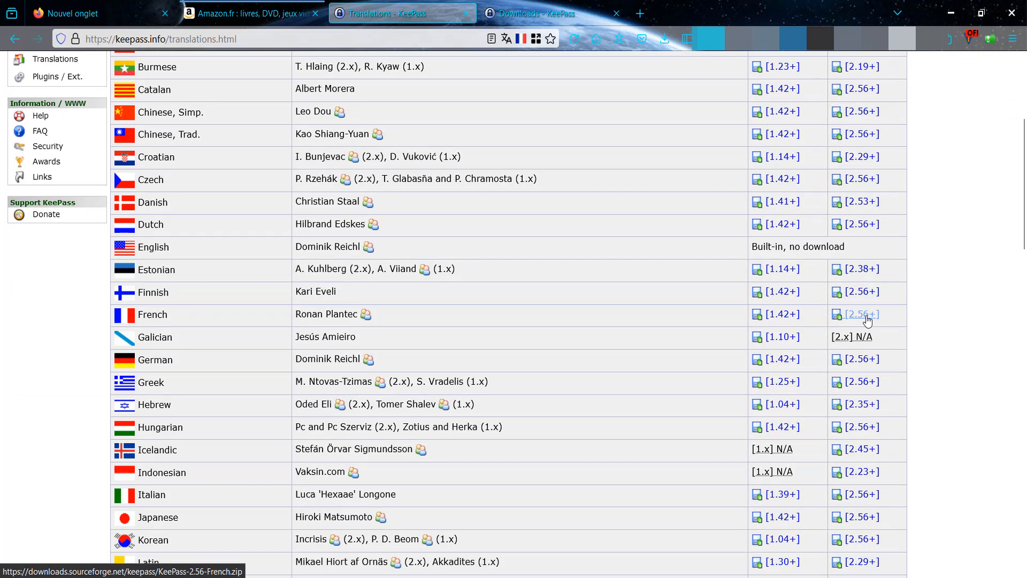
left_click(867, 316)
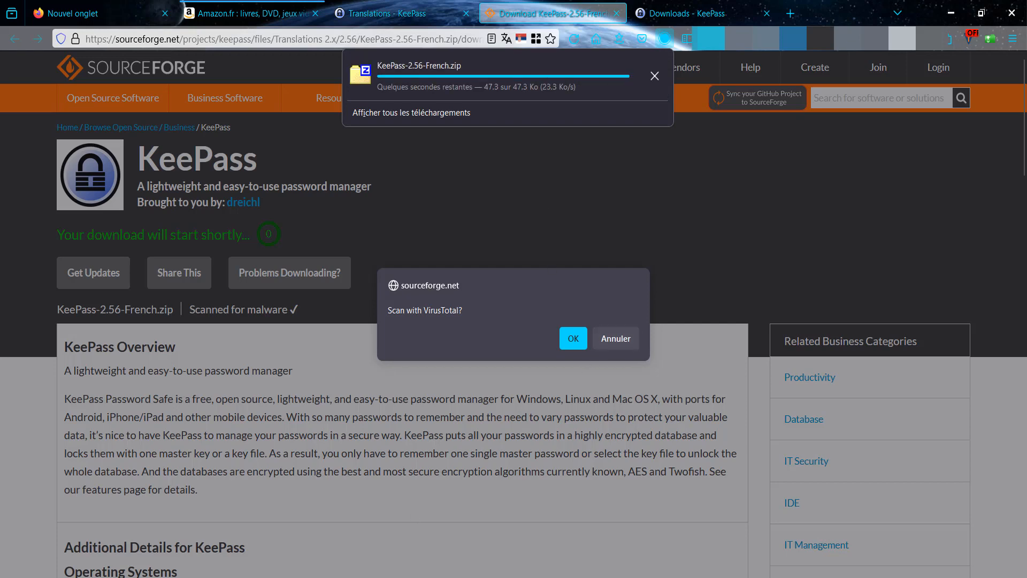
left_click(627, 338)
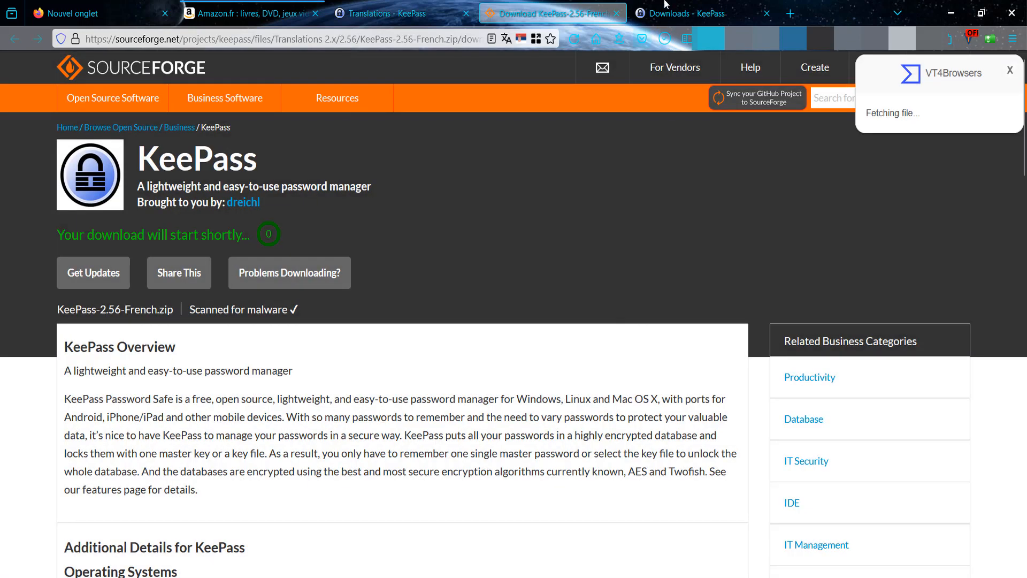
left_click(617, 14)
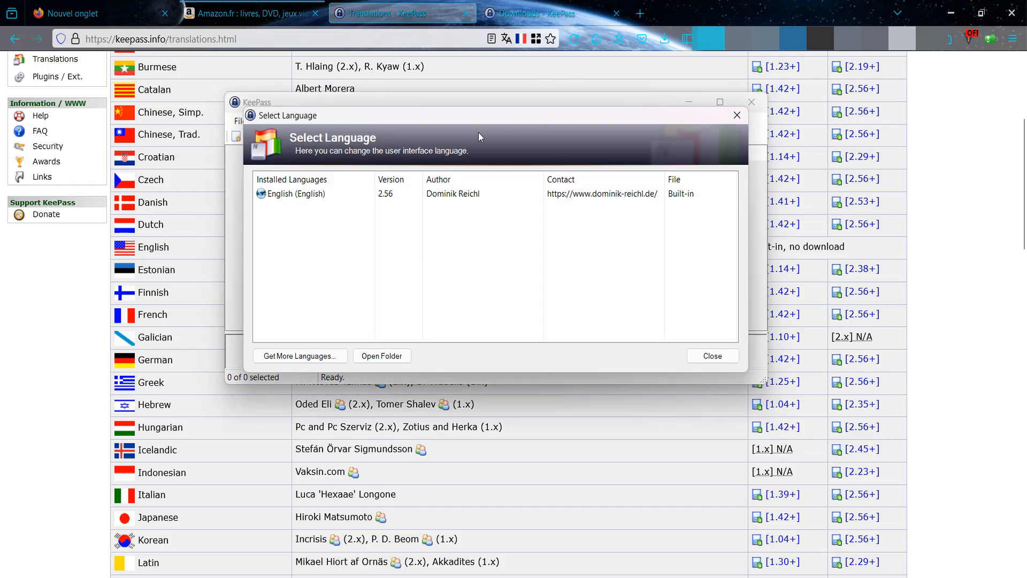
- Close Select Language, reopen it via View > Change Language, close it, and nudge the window up
left_click(727, 359)
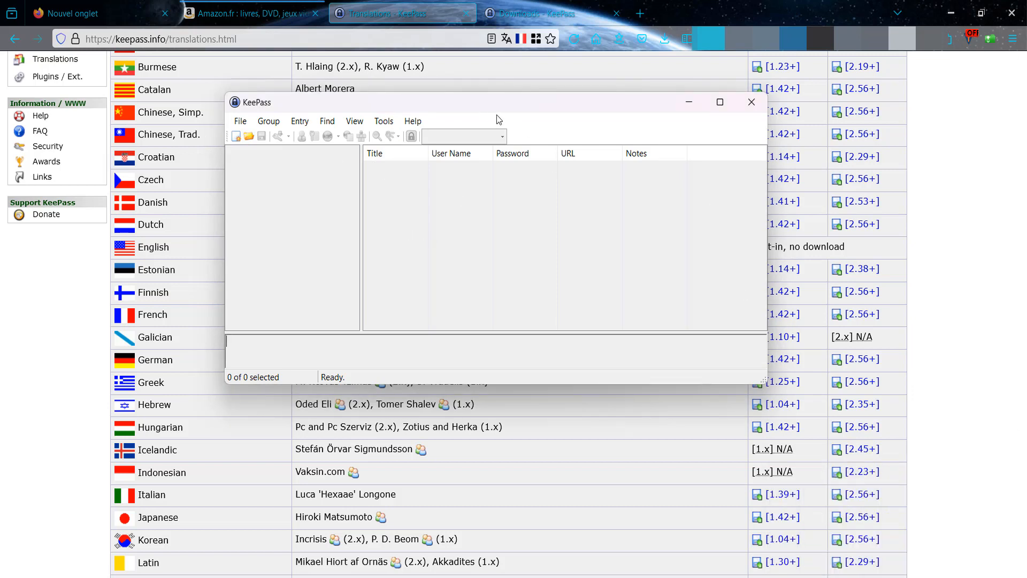
left_click(354, 121)
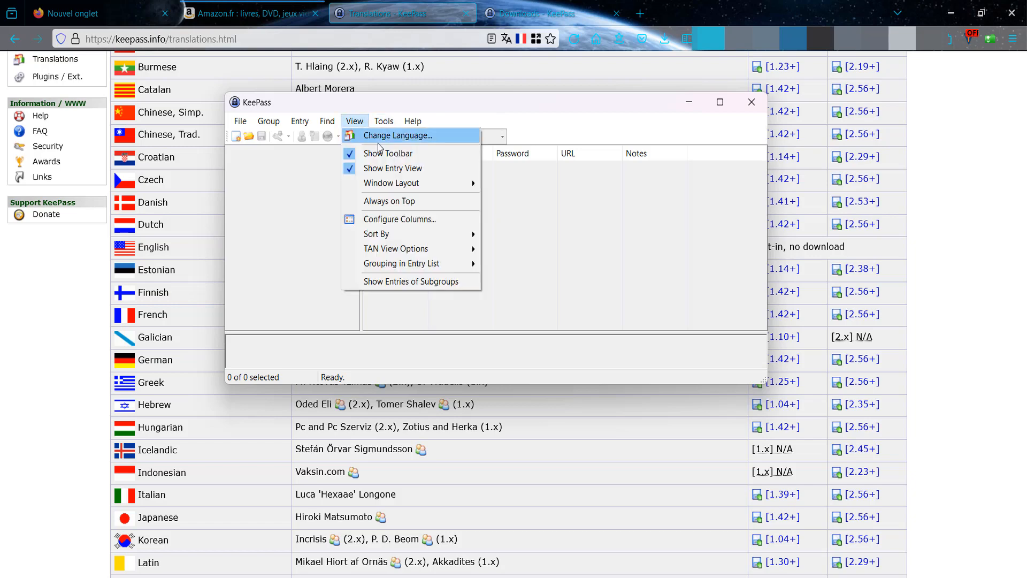
left_click(384, 138)
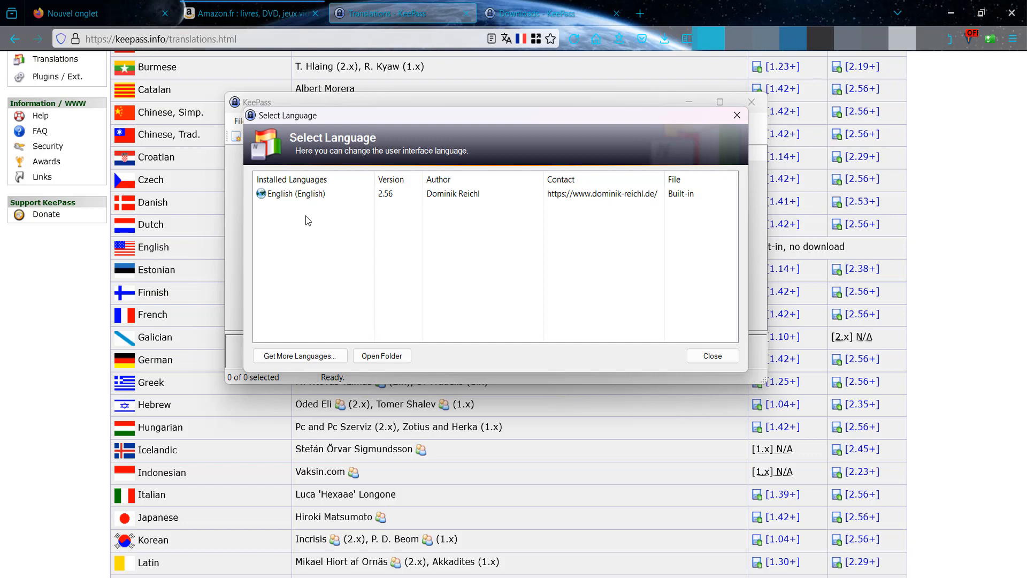
left_click(711, 354)
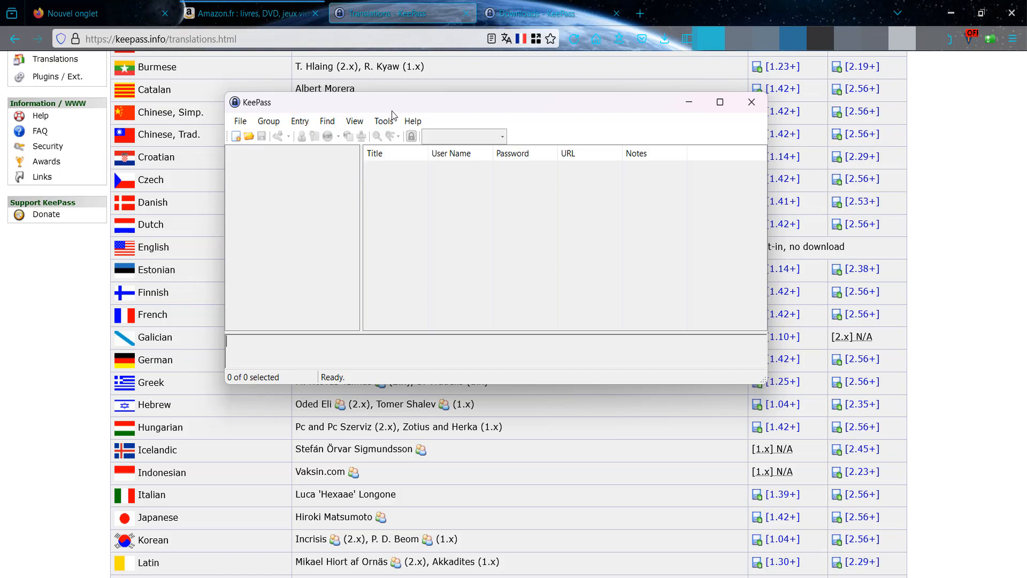
left_click_drag(407, 106, 403, 98)
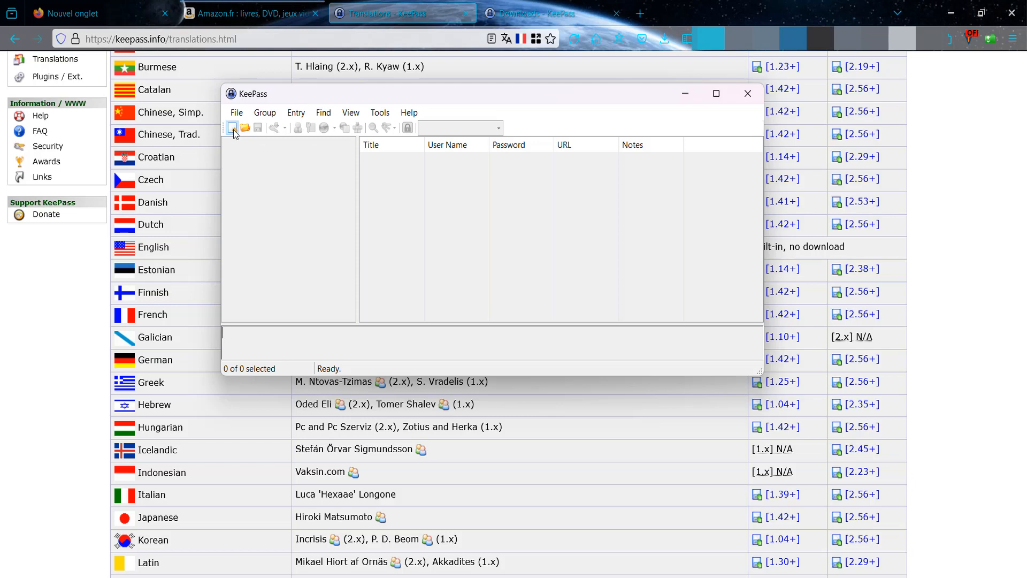
- Start a new database from the toolbar and acknowledge the new-database notice with OK
left_click(232, 128)
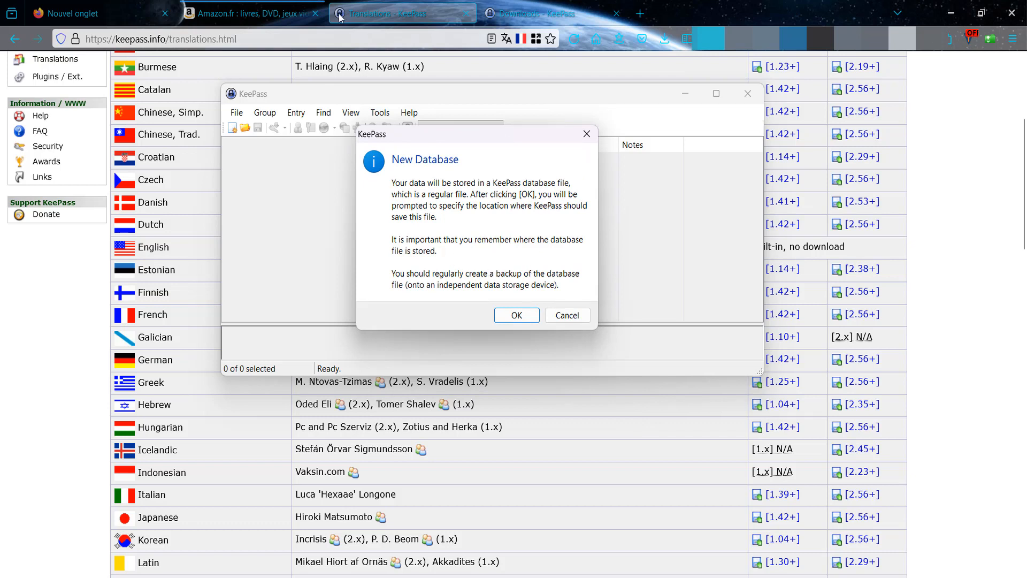
left_click_drag(473, 134, 515, 120)
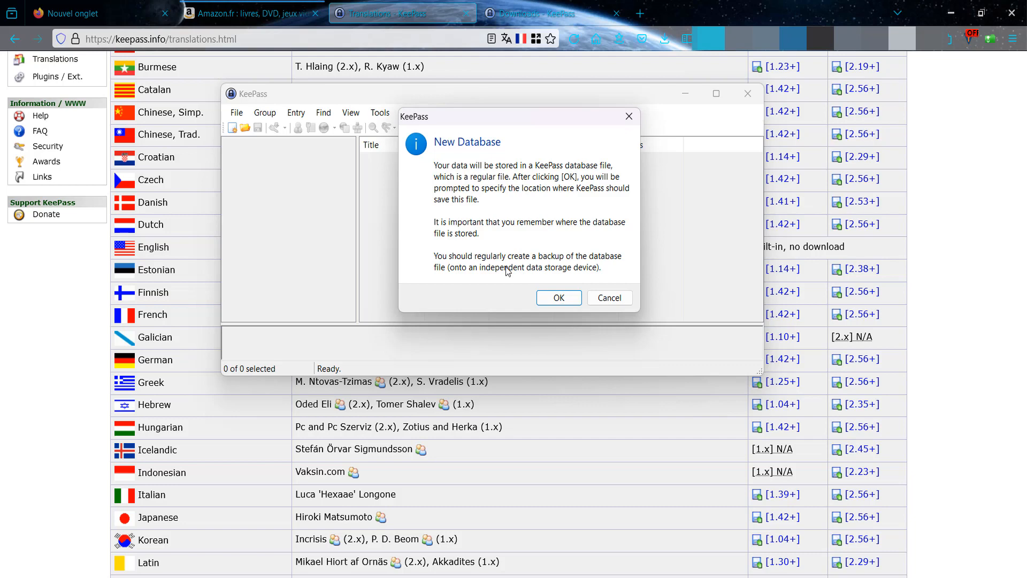
left_click(556, 299)
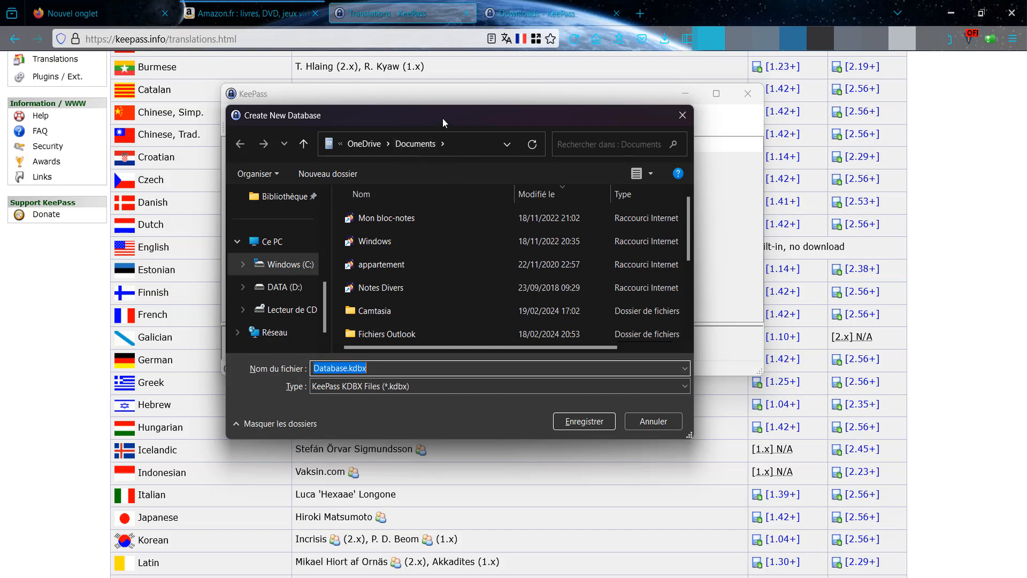
- Replace 'Database' with Testbdd in the file name field, keeping the .kdbx extension
left_click_drag(442, 118, 453, 105)
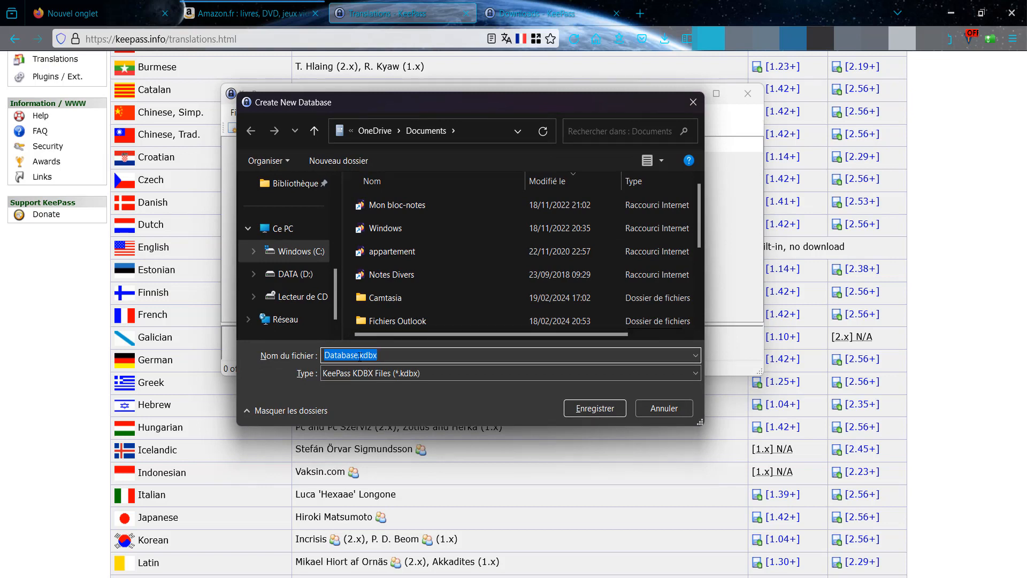
left_click_drag(351, 355, 324, 354)
type("Test")
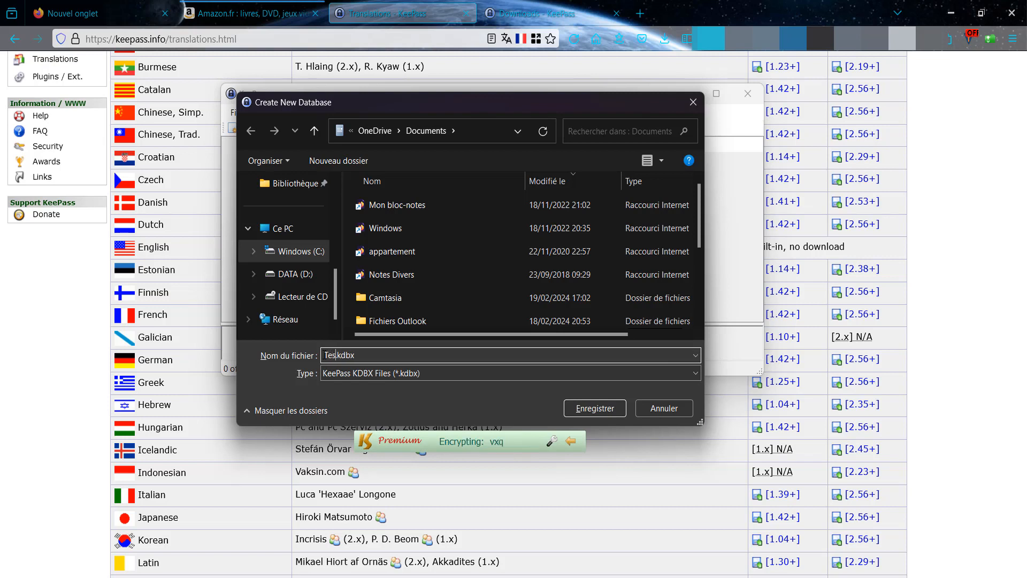
type("bdd")
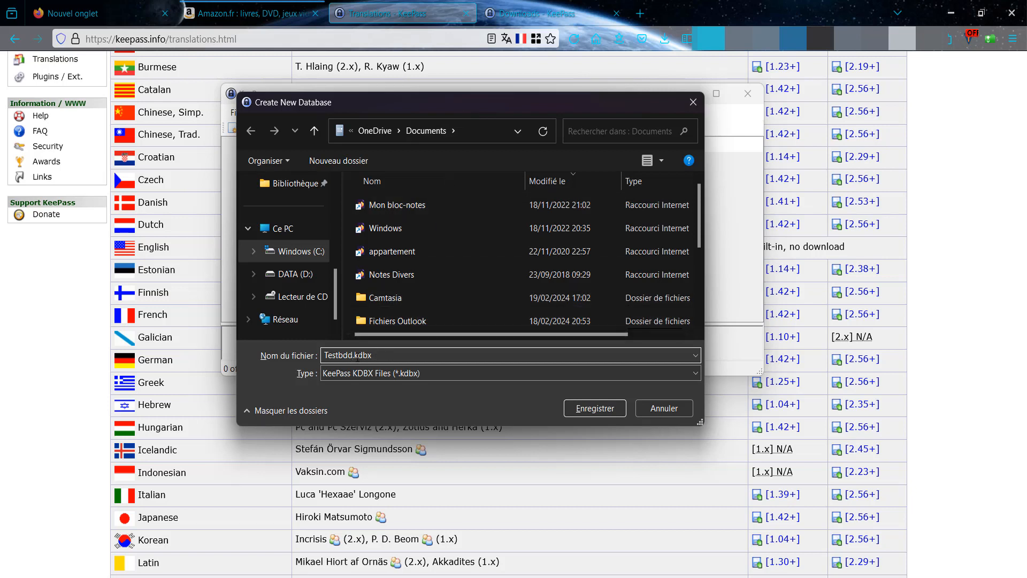
left_click(353, 356)
- Save the database as Testbdd.kdbx, enable a key file for the master key, and start a new one
left_click(614, 411)
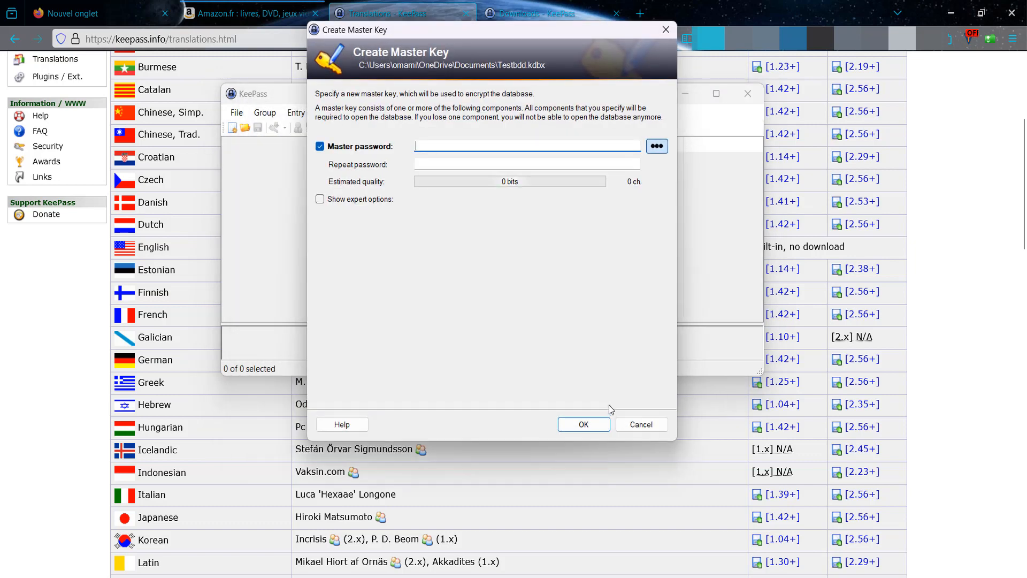
left_click_drag(509, 30, 509, 62)
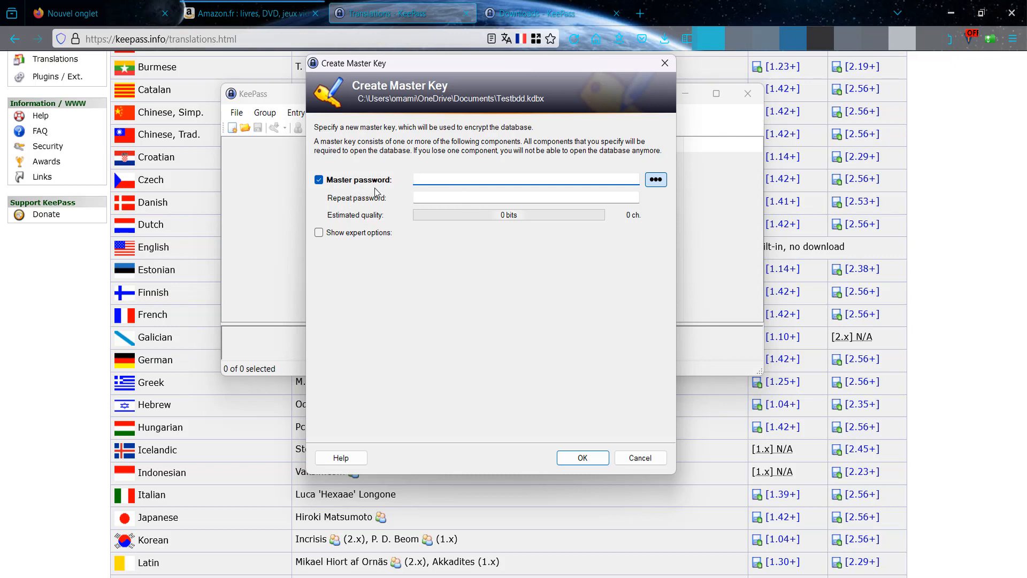
left_click(319, 235)
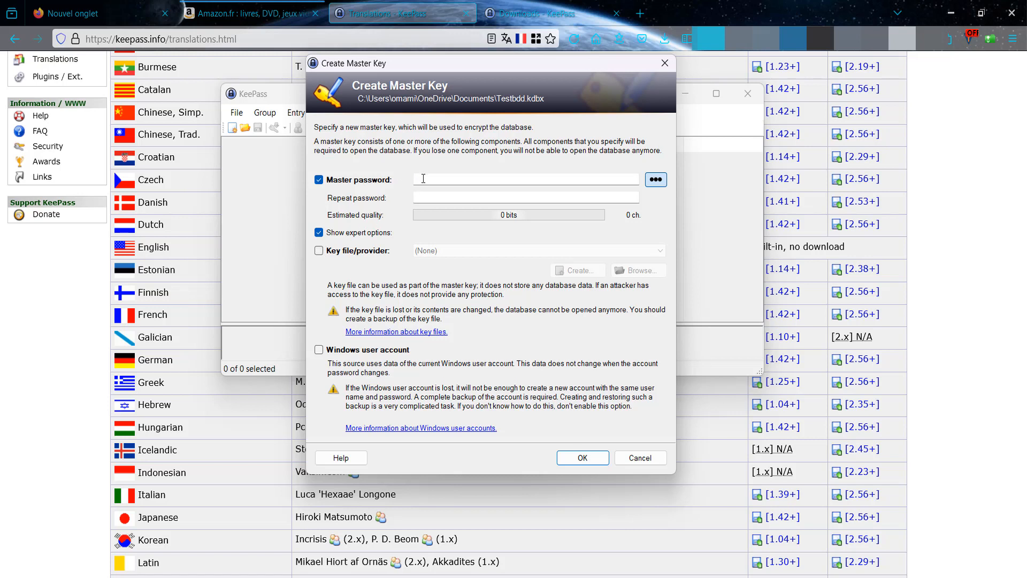
left_click(424, 179)
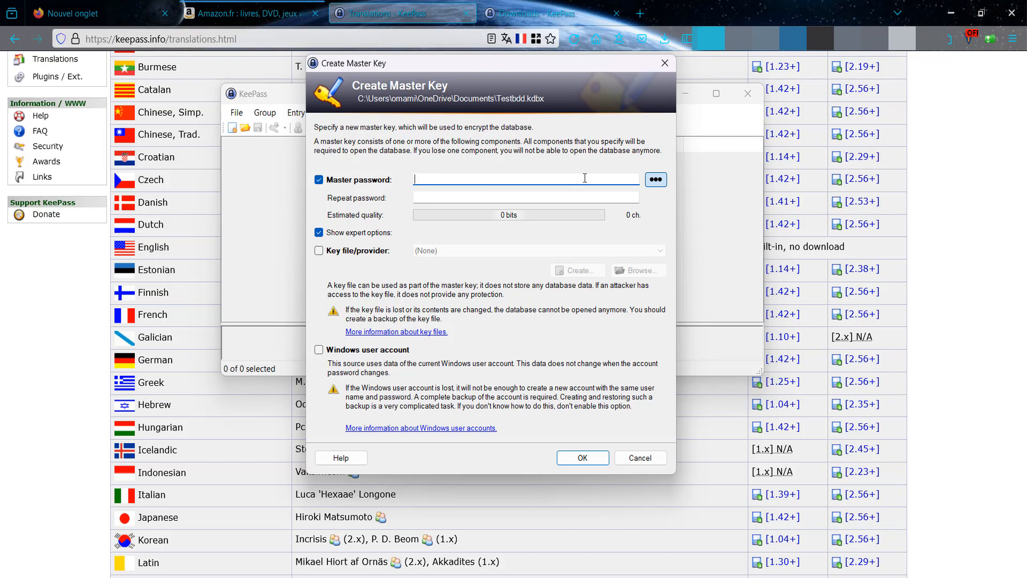
left_click(320, 251)
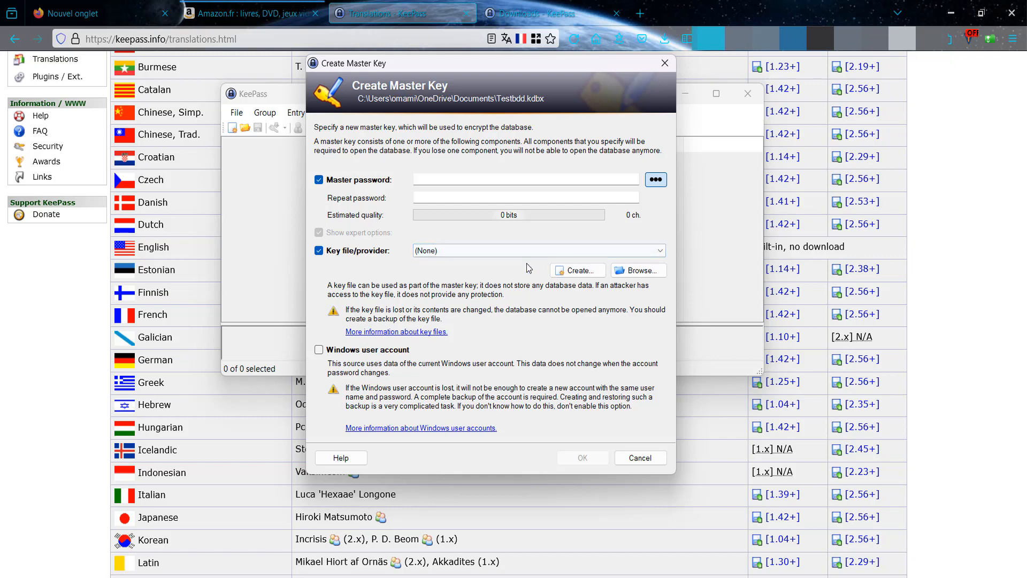
left_click(575, 271)
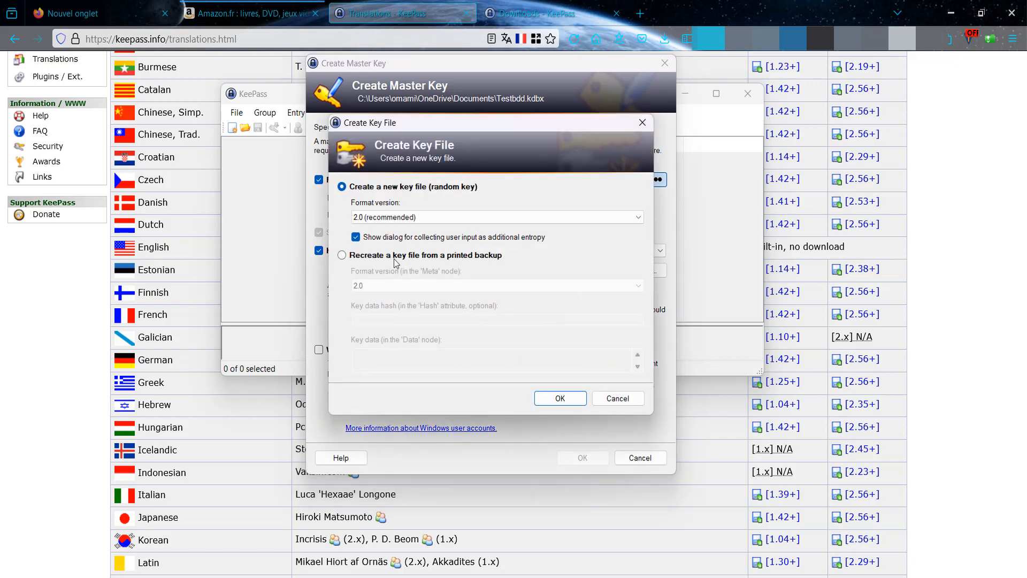
- Keep key file format 2.0 (recommended), then cancel creating the key file
left_click(441, 222)
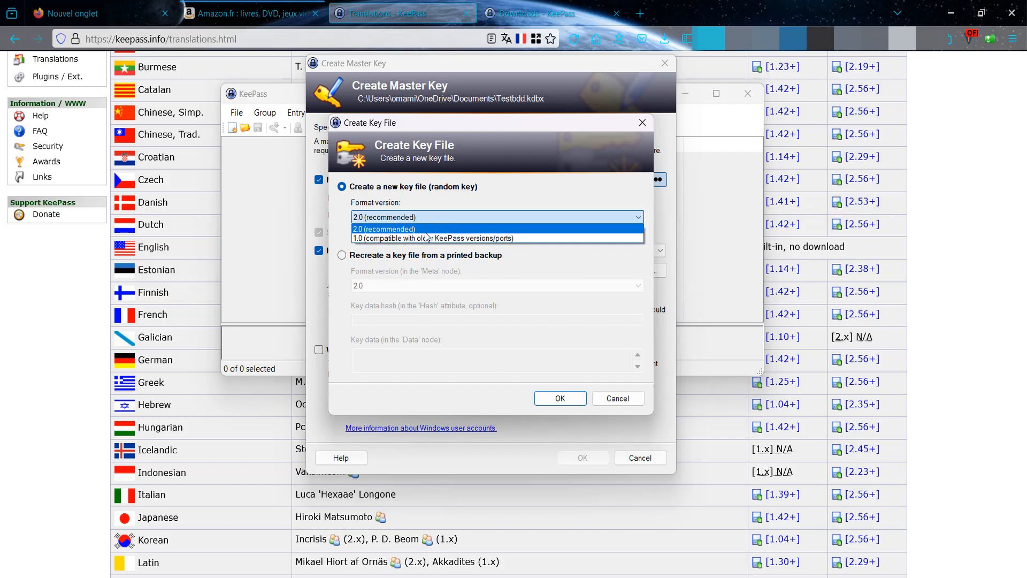
left_click(425, 229)
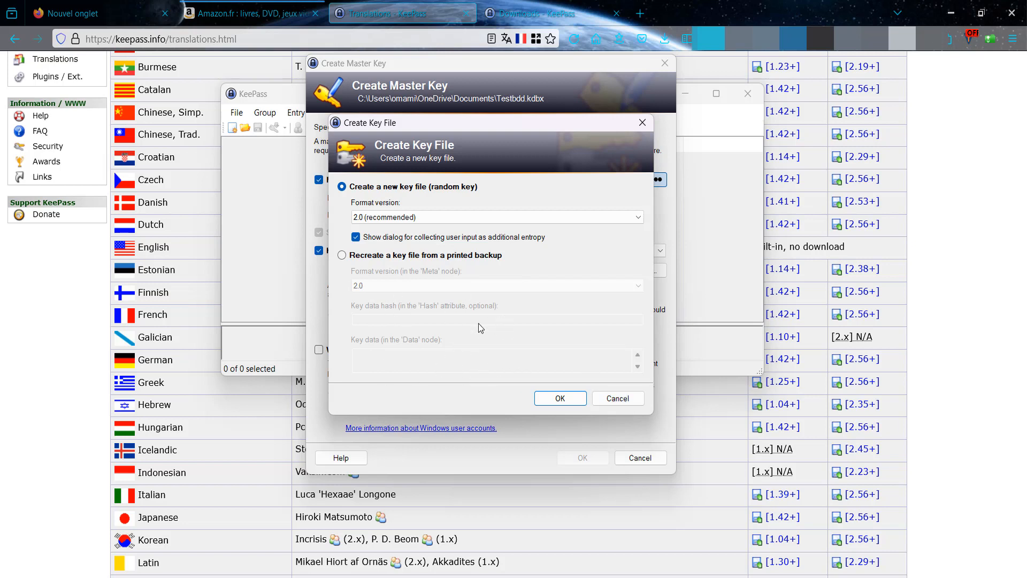
left_click(621, 401)
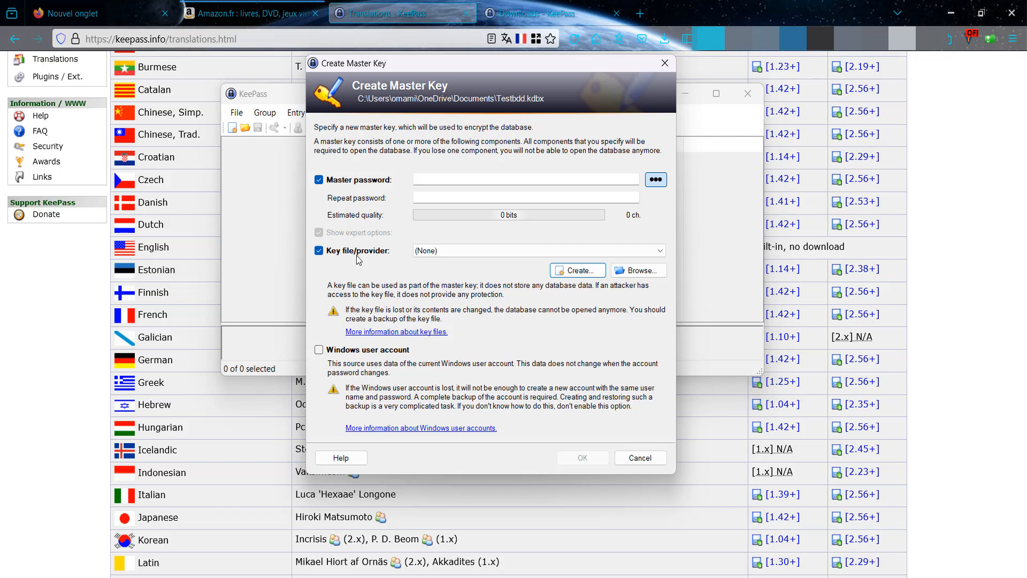
- Turn off the key file and expert options, then enter the master password
left_click(323, 250)
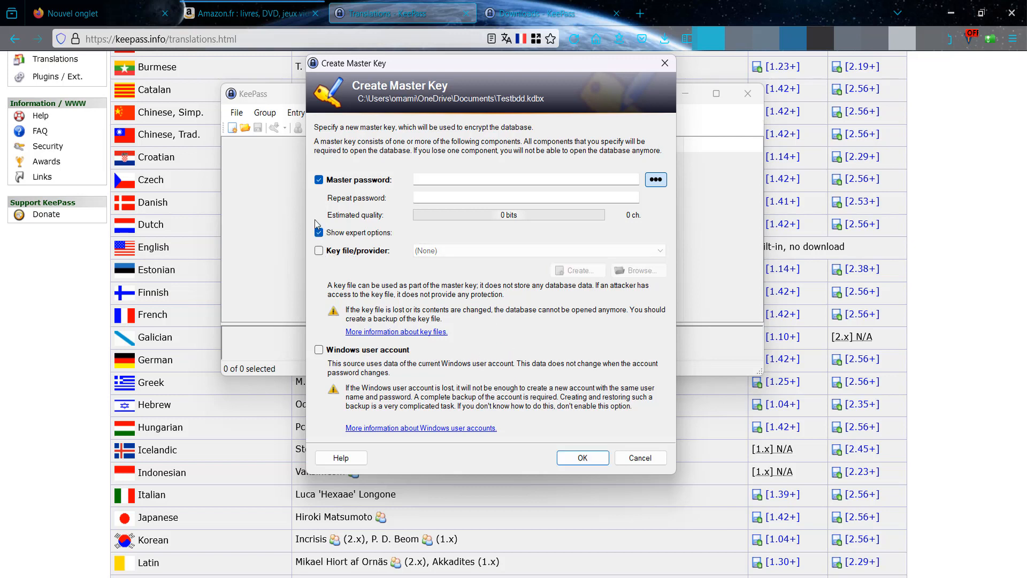
left_click(319, 233)
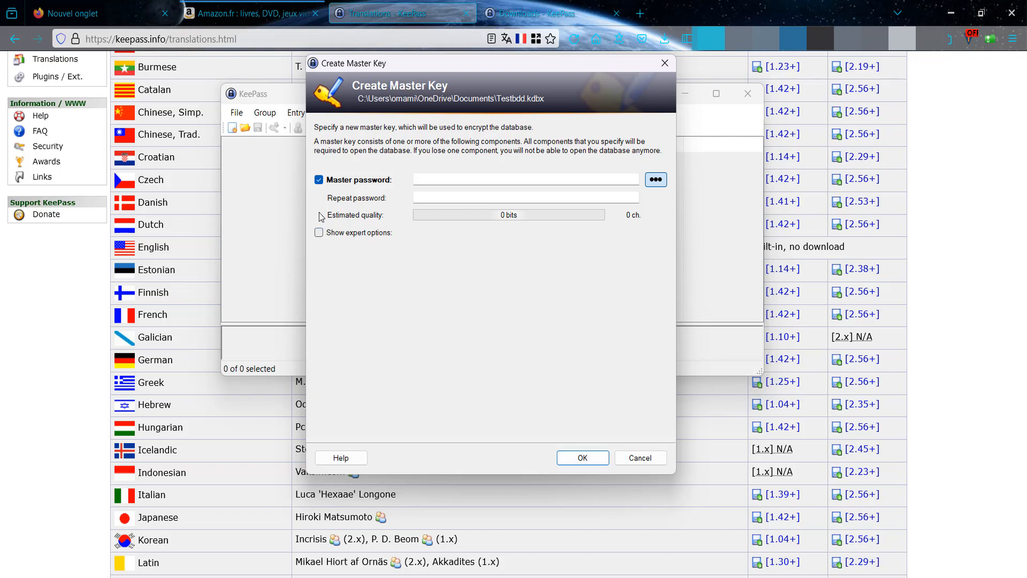
left_click(457, 183)
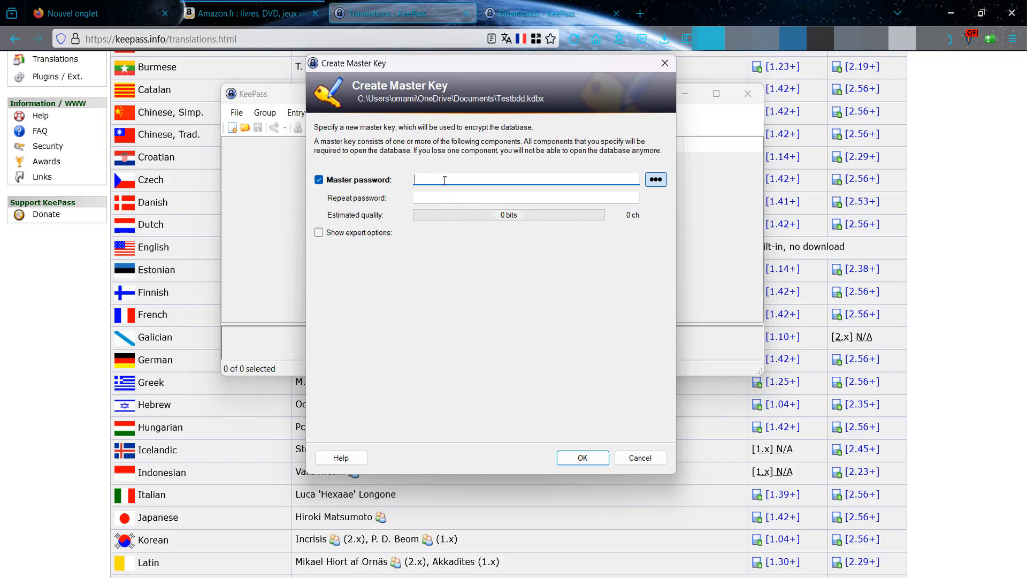
type("••••••••")
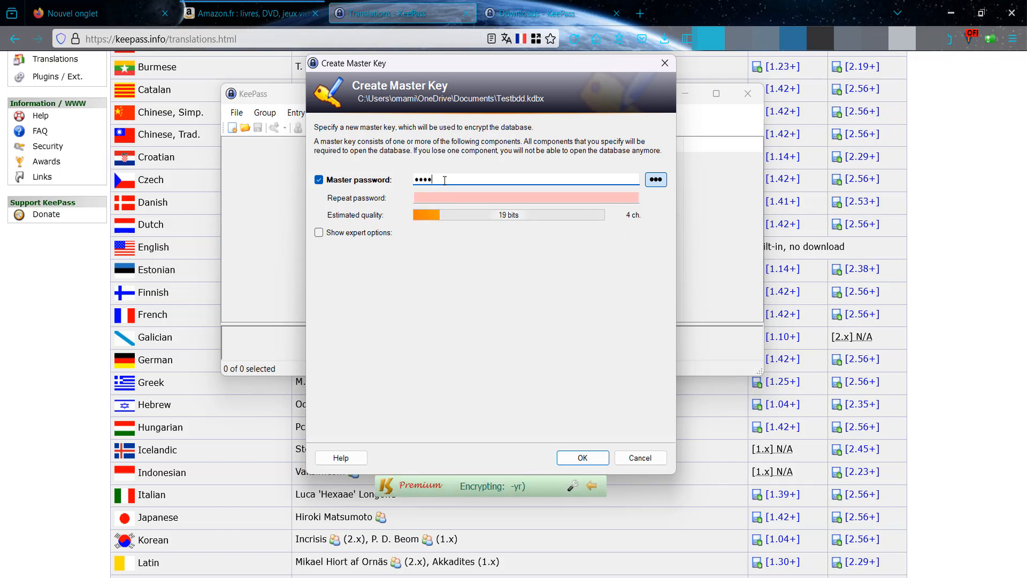
type("•••••0340")
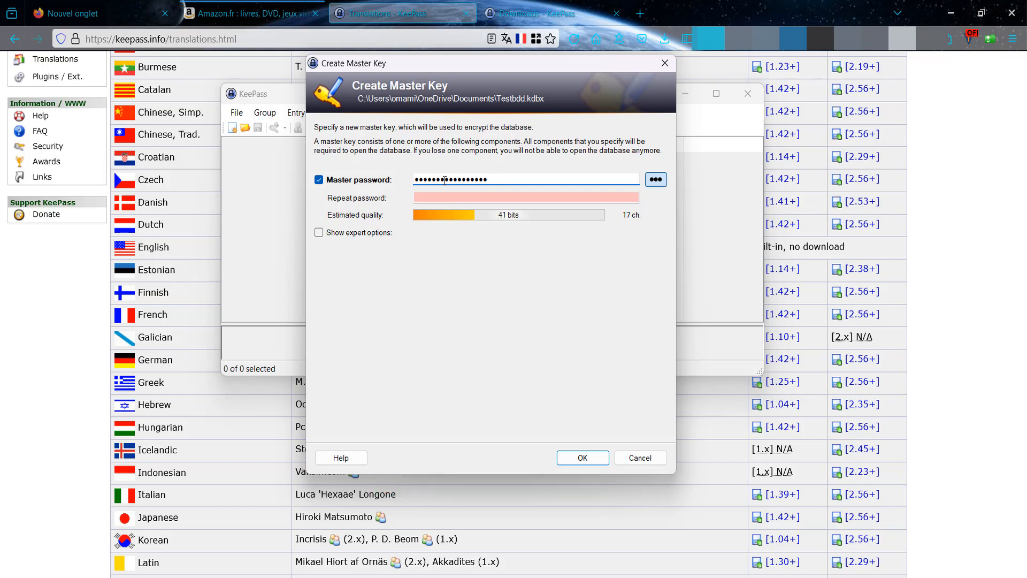
- Enter the master password again in the Repeat password field
left_click(460, 199)
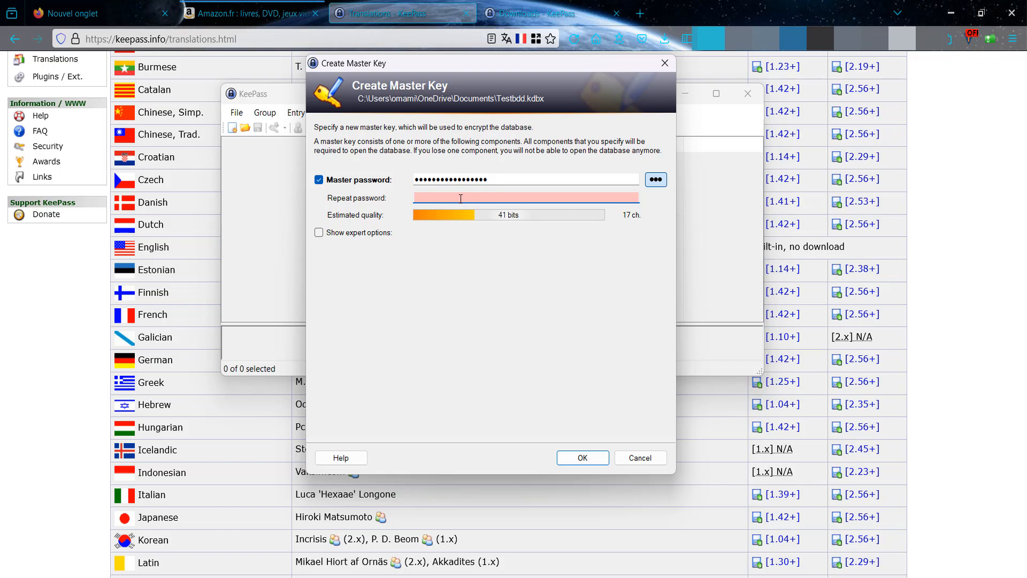
type("••••••••")
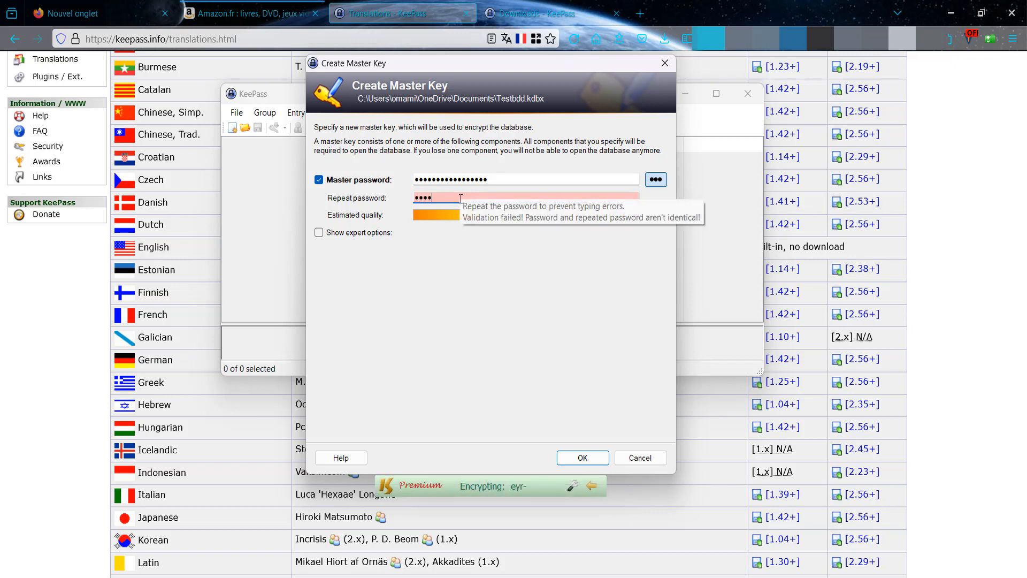
type("••••0214")
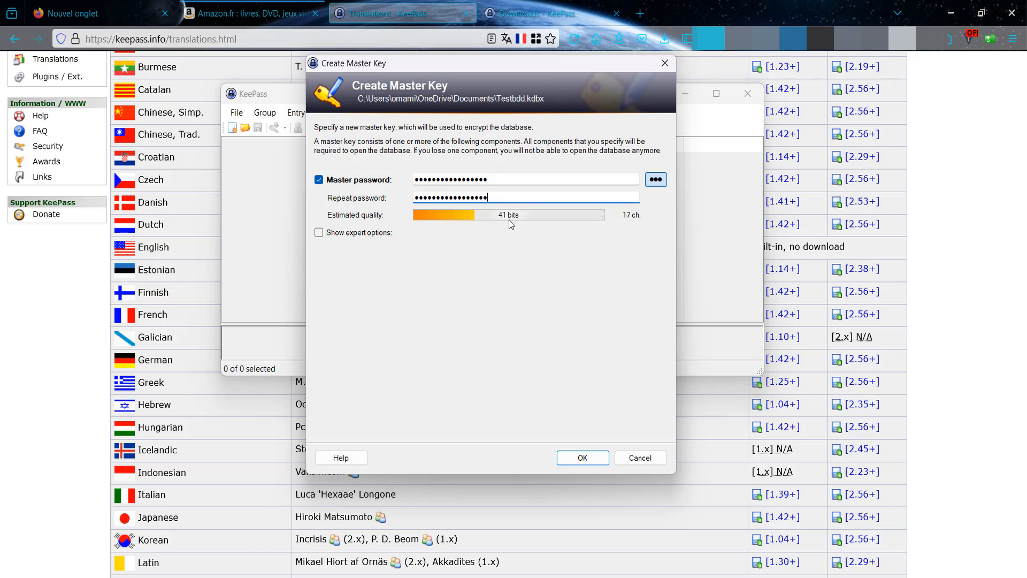
- Accept the new master key and move the weak-password warning aside
left_click(582, 458)
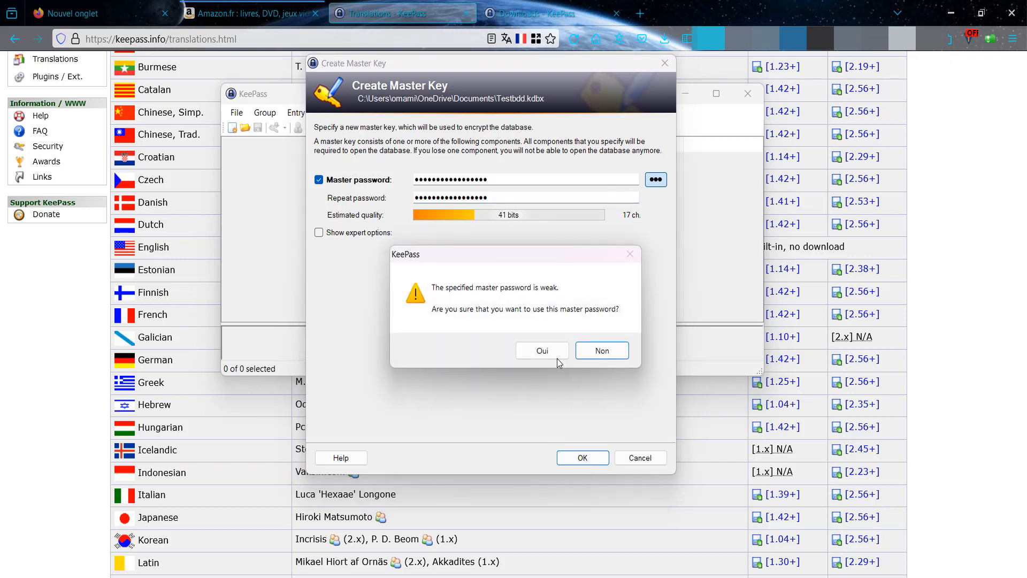
left_click_drag(489, 254, 476, 192)
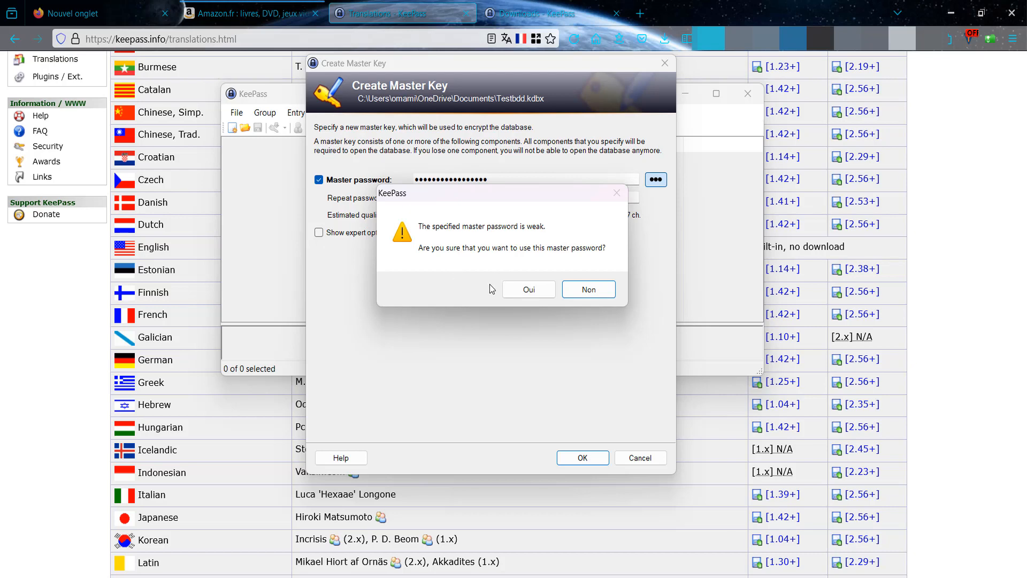
- Accept the weak password, name the database BDD_PRIVE, and give it an orange custom color
left_click(518, 293)
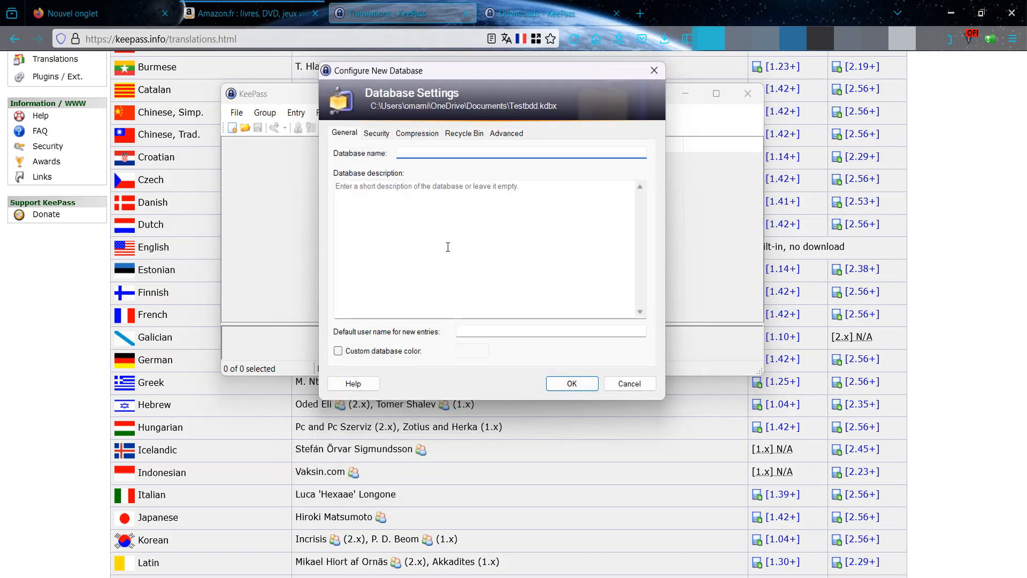
left_click_drag(479, 78, 486, 79)
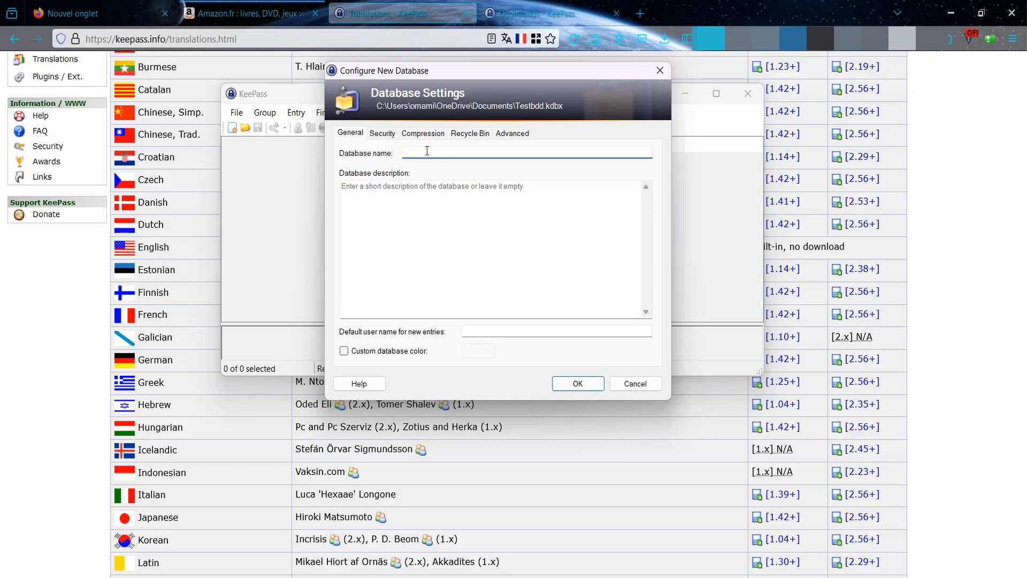
type("BDD")
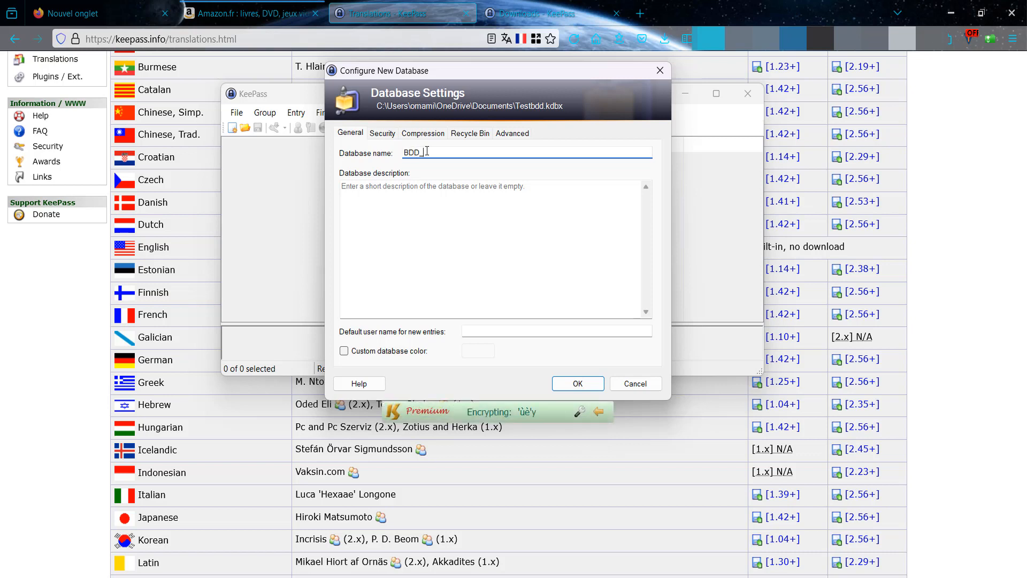
type("_DRIVE")
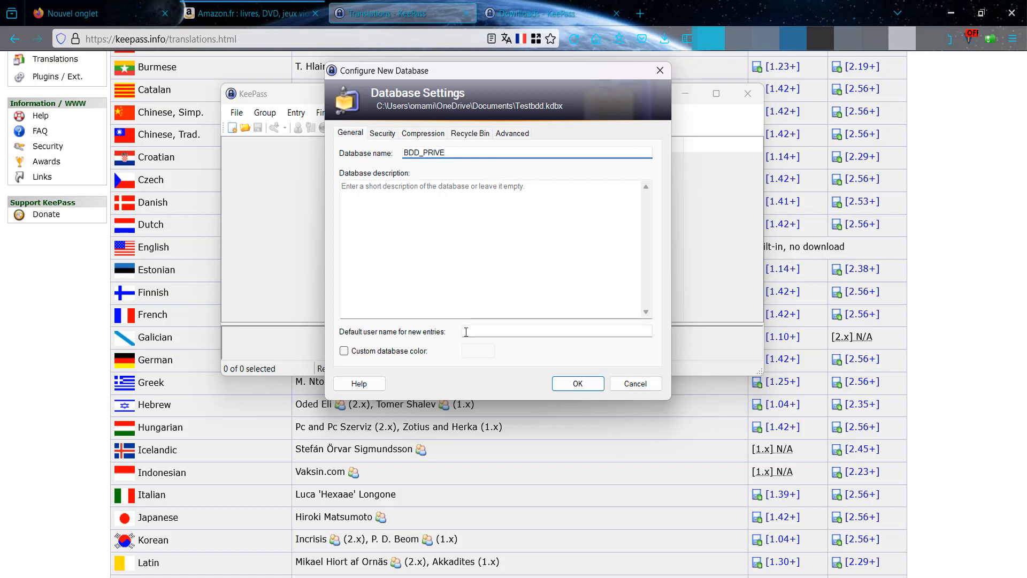
left_click(394, 350)
left_click(478, 351)
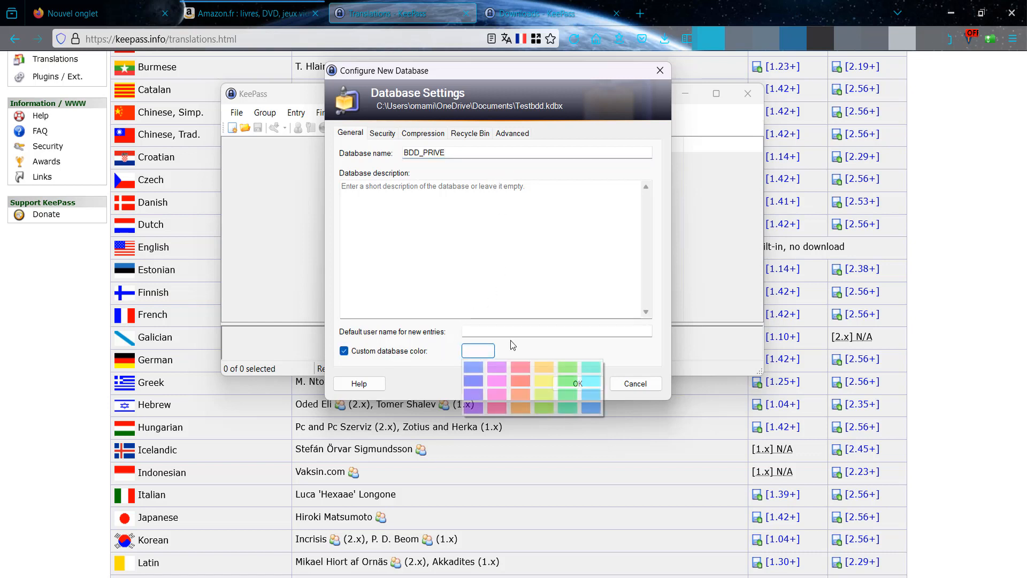
left_click(551, 374)
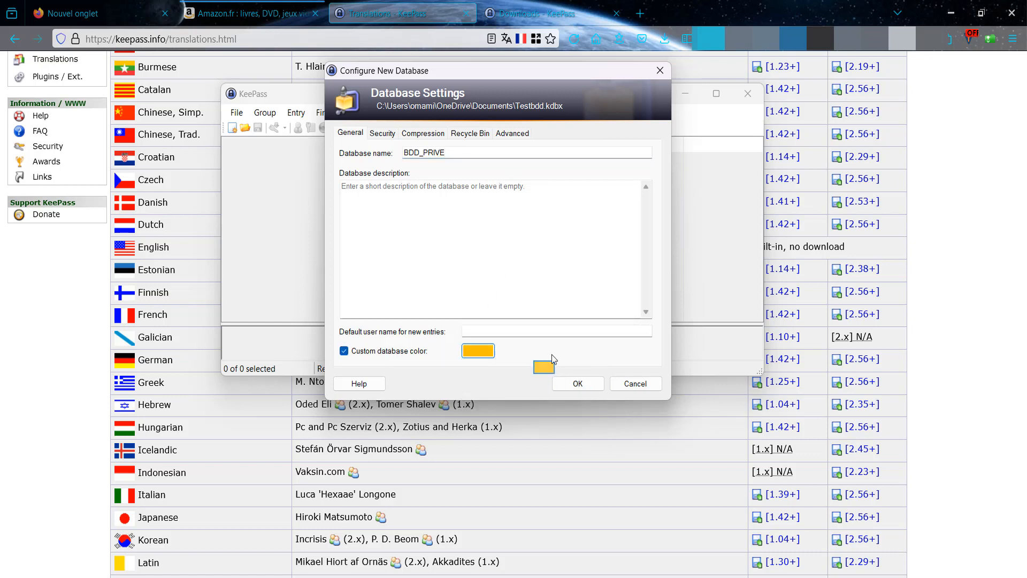
- Review the database settings tabs, keeping AES/Rijndael and AES-KDF defaults, and confirm
left_click(383, 134)
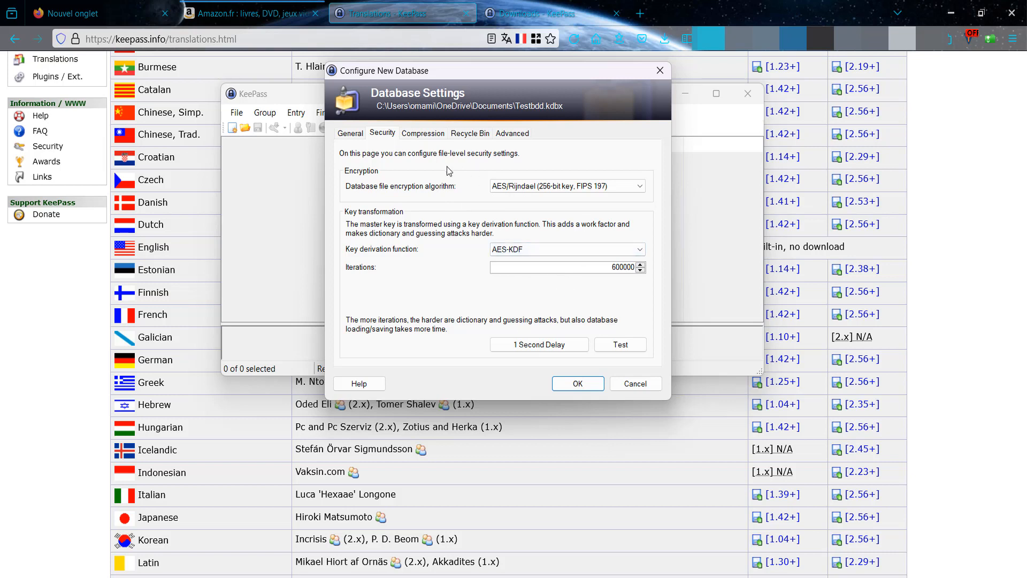
left_click(532, 187)
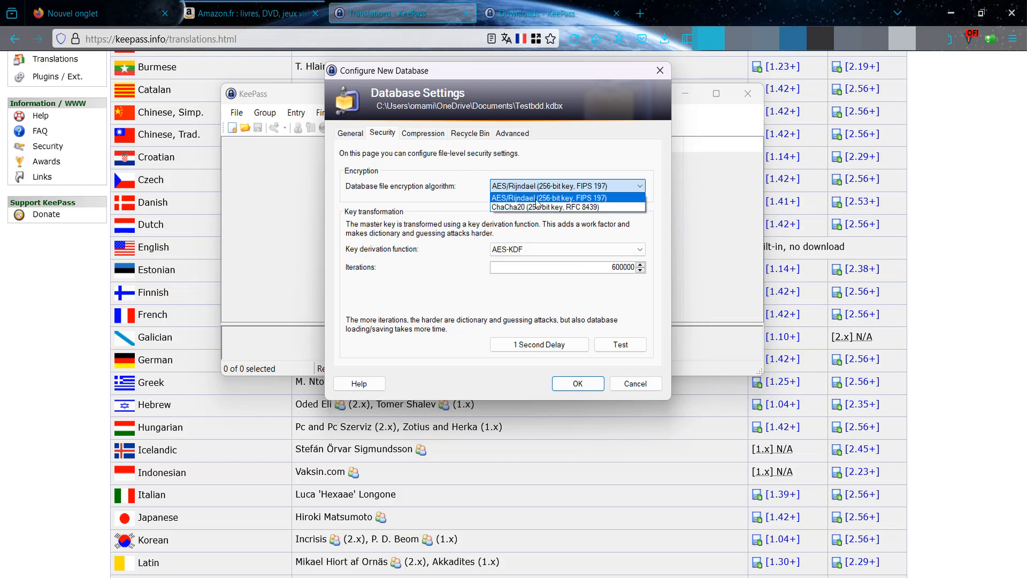
left_click(516, 234)
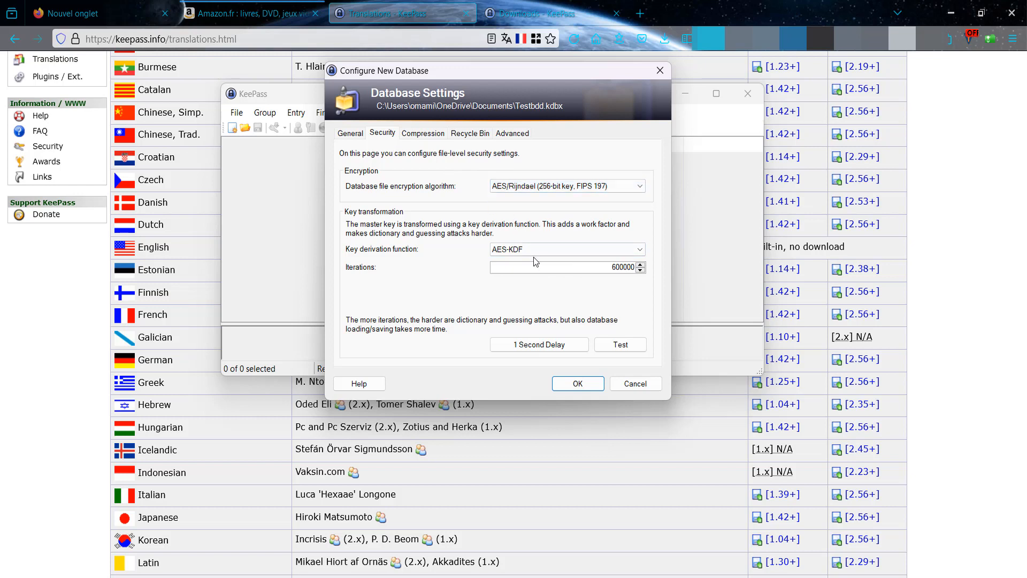
left_click(526, 249)
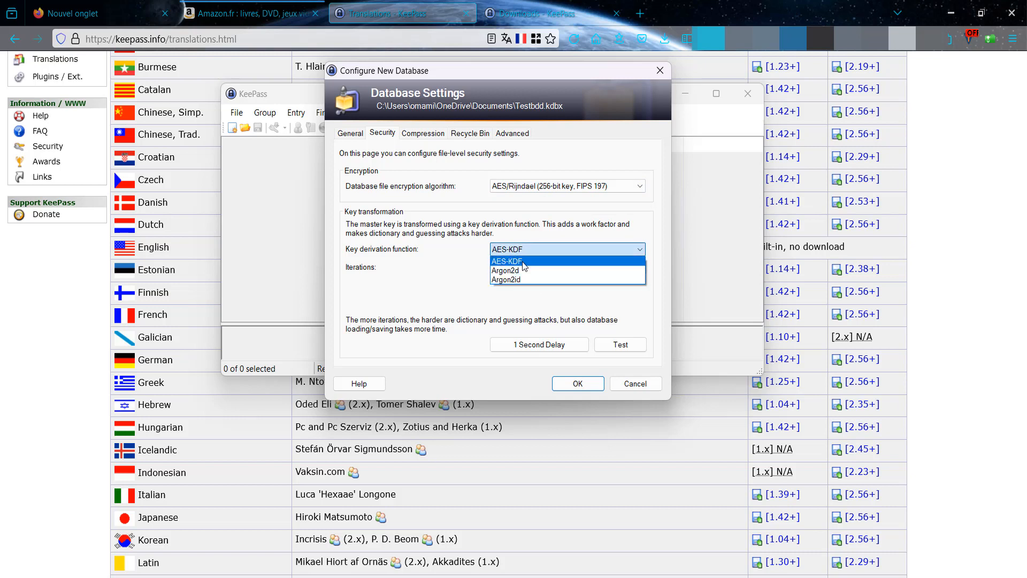
left_click(461, 255)
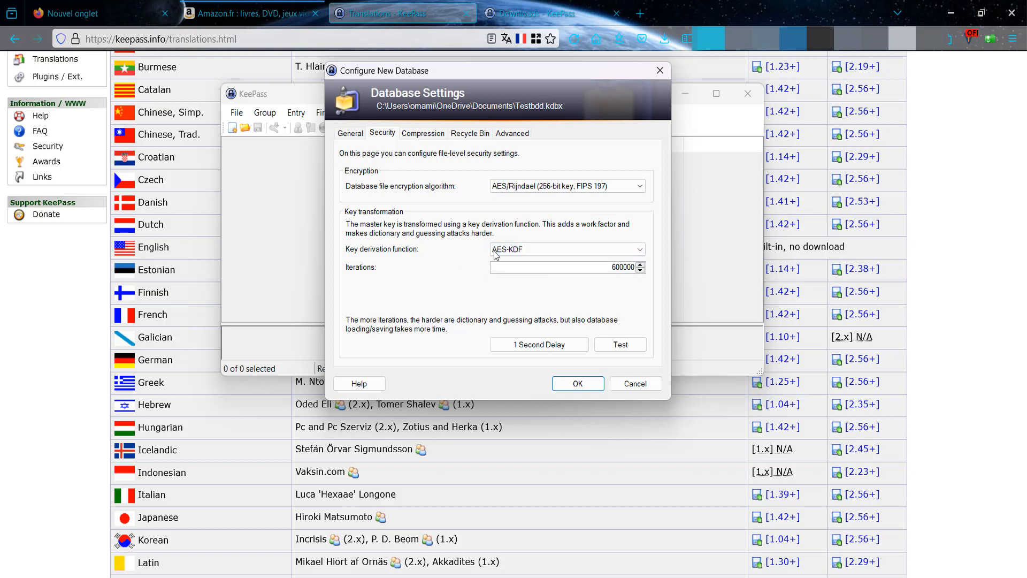
left_click(419, 134)
left_click(466, 134)
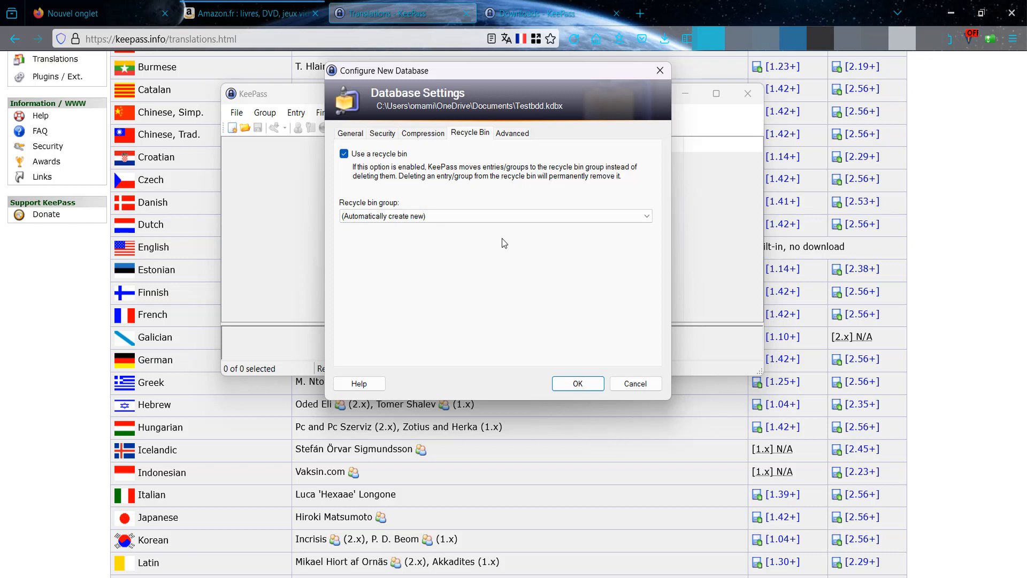
left_click(516, 136)
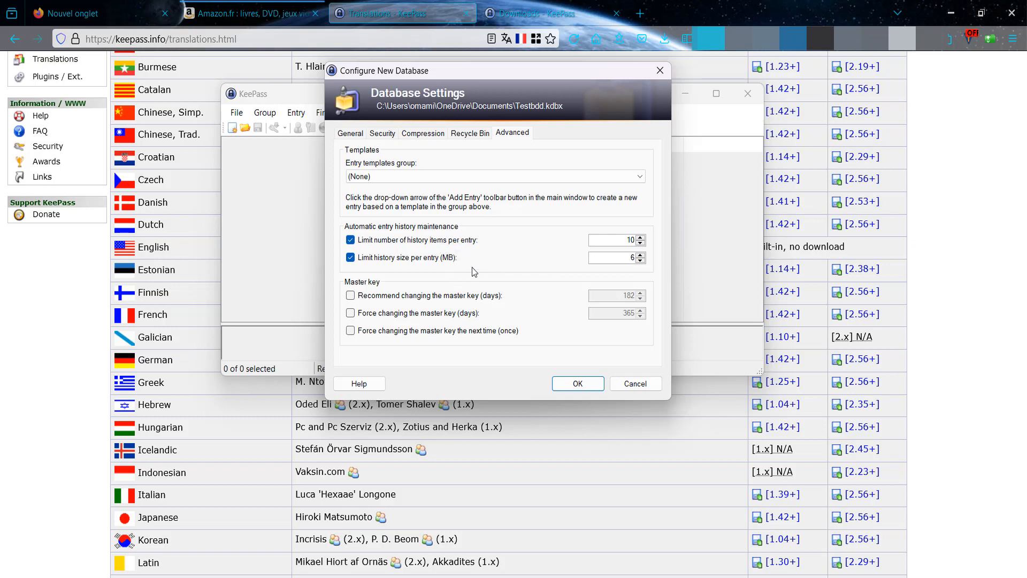
left_click(357, 133)
left_click(574, 385)
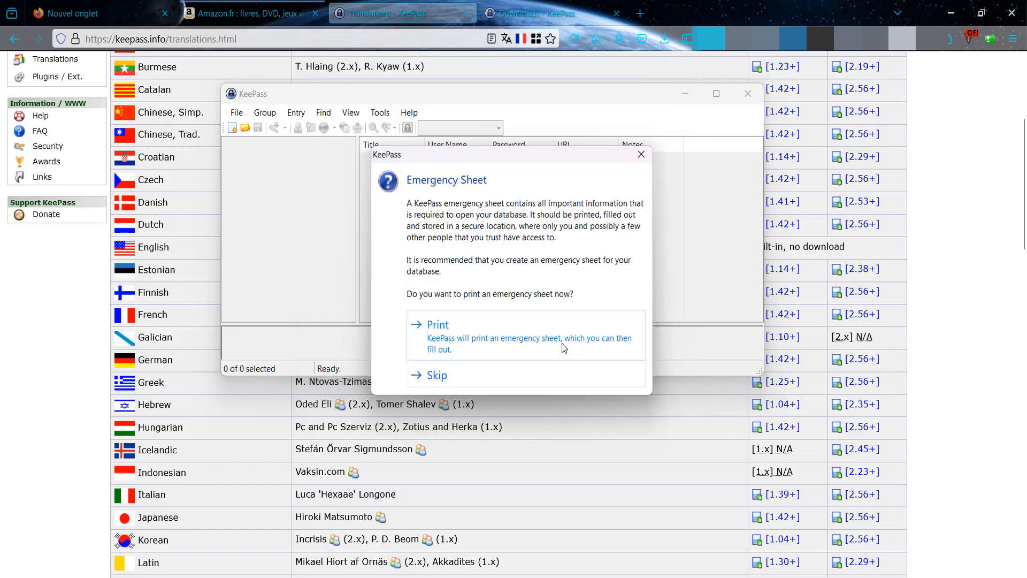
- Reposition the Emergency Sheet prompt while leaving it open
left_click_drag(480, 153, 470, 105)
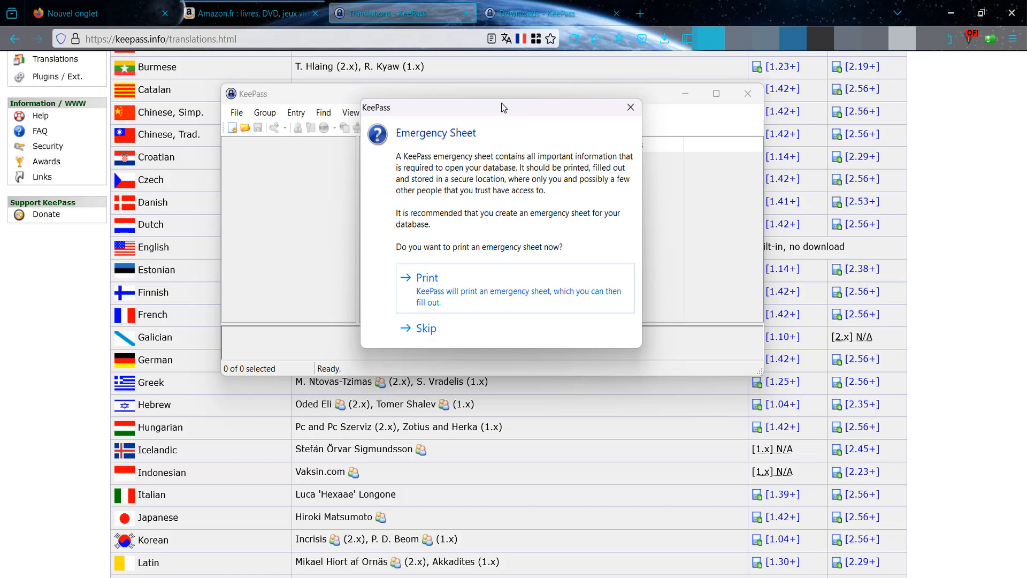
left_click_drag(502, 103, 502, 104)
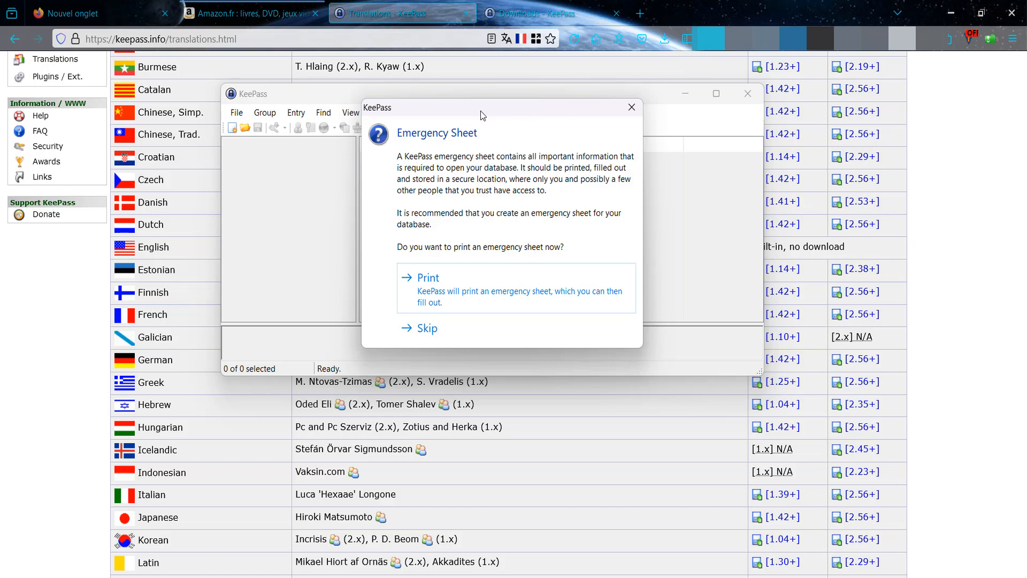
left_click_drag(482, 111, 481, 112)
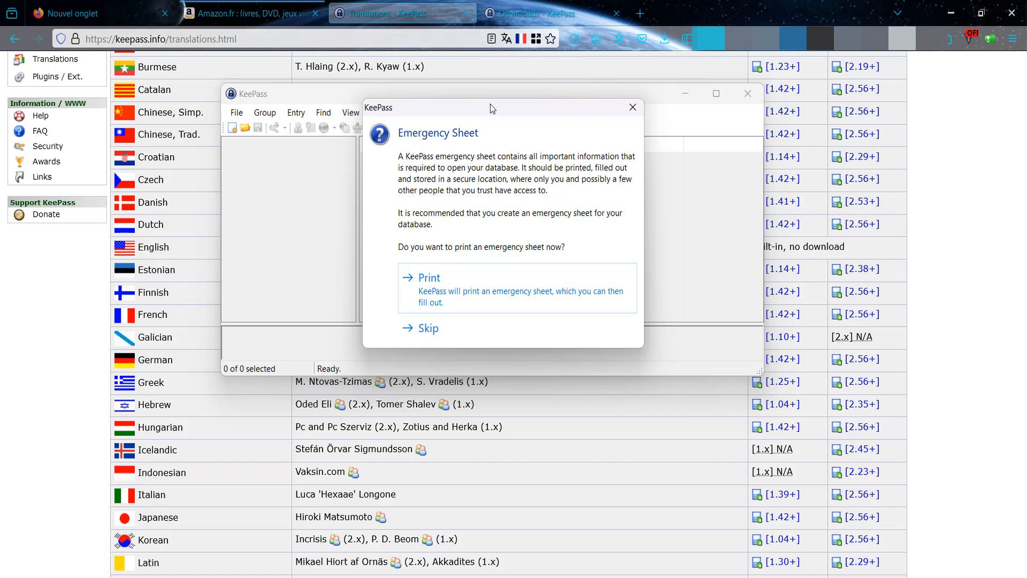
left_click_drag(488, 107, 486, 107)
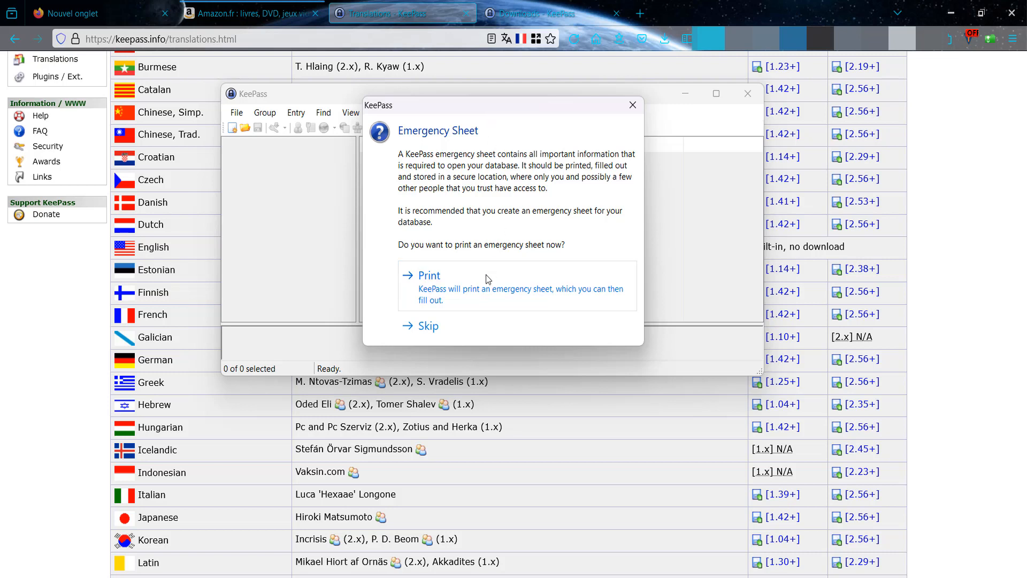
- Skip the emergency sheet, widen the Title column, and look at the group context menu
left_click(457, 332)
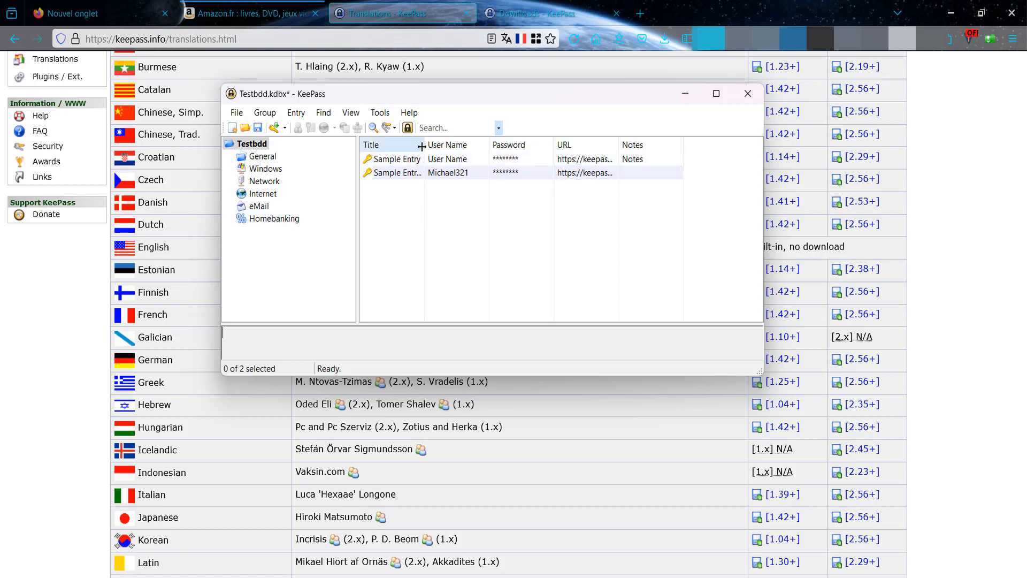
left_click_drag(422, 147, 449, 147)
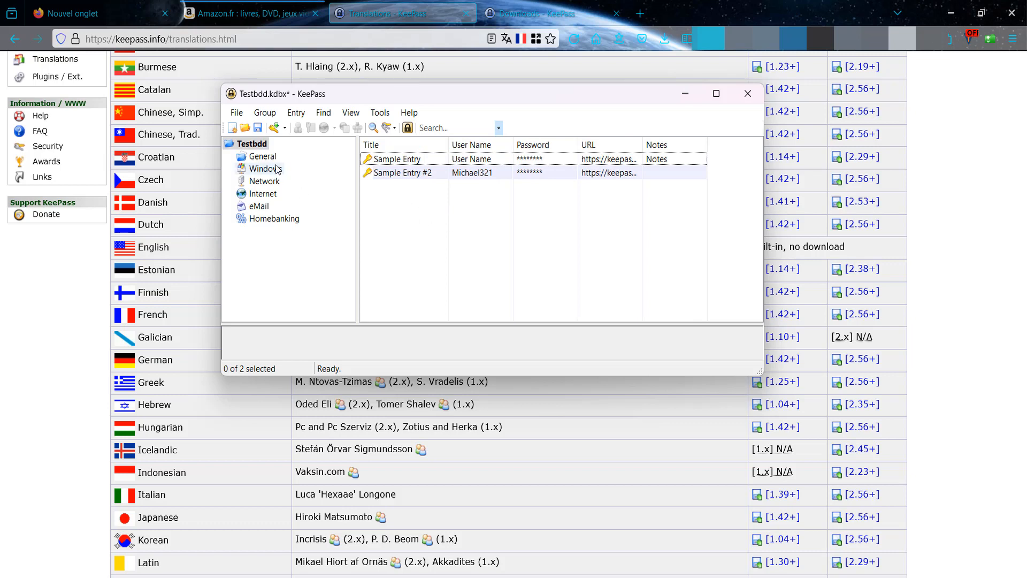
right_click(283, 260)
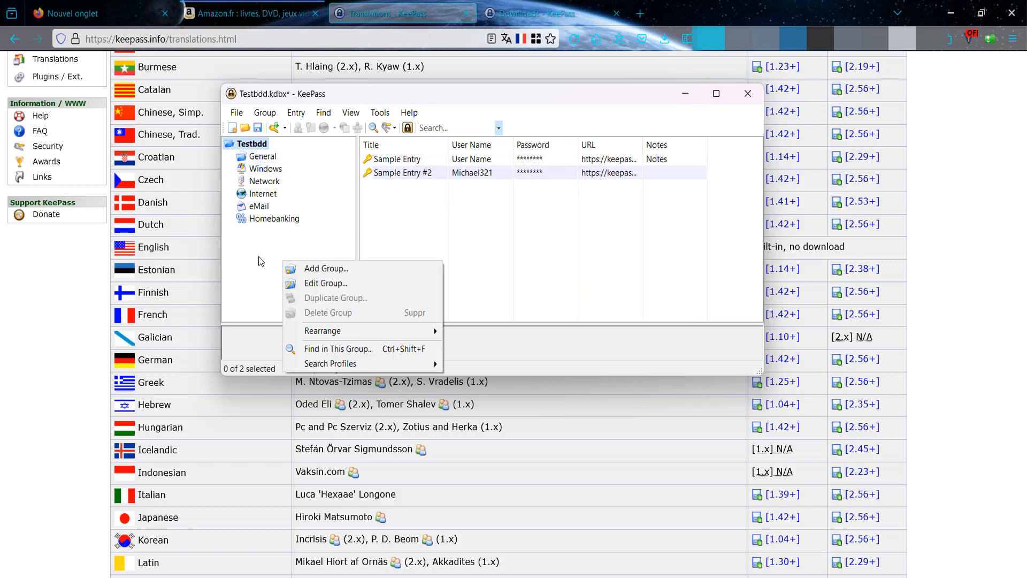
left_click(260, 255)
right_click(261, 250)
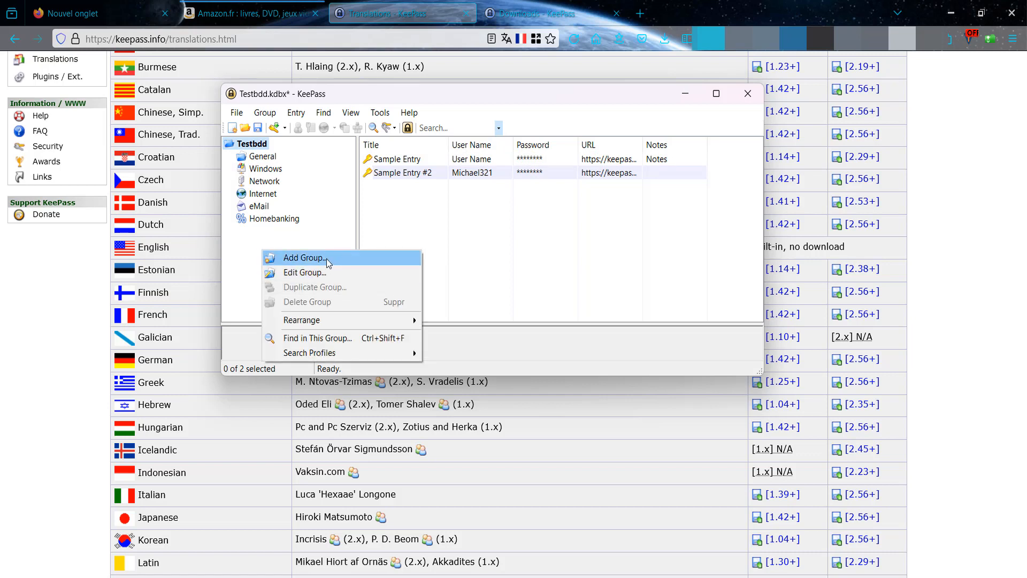
- Inspect the General group's context menu, then show the empty Internet group
left_click(262, 158)
right_click(261, 158)
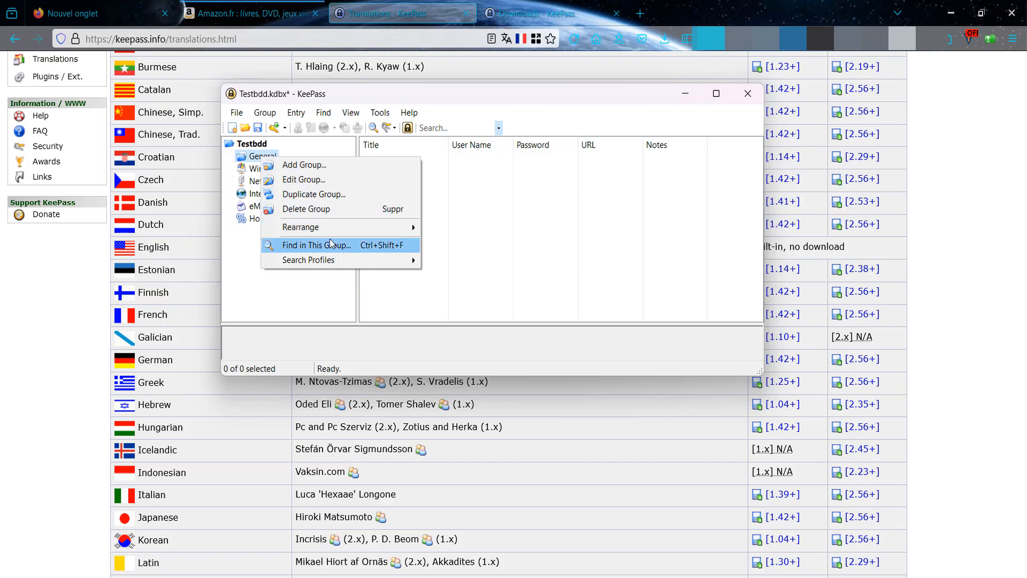
mouse_move(321, 228)
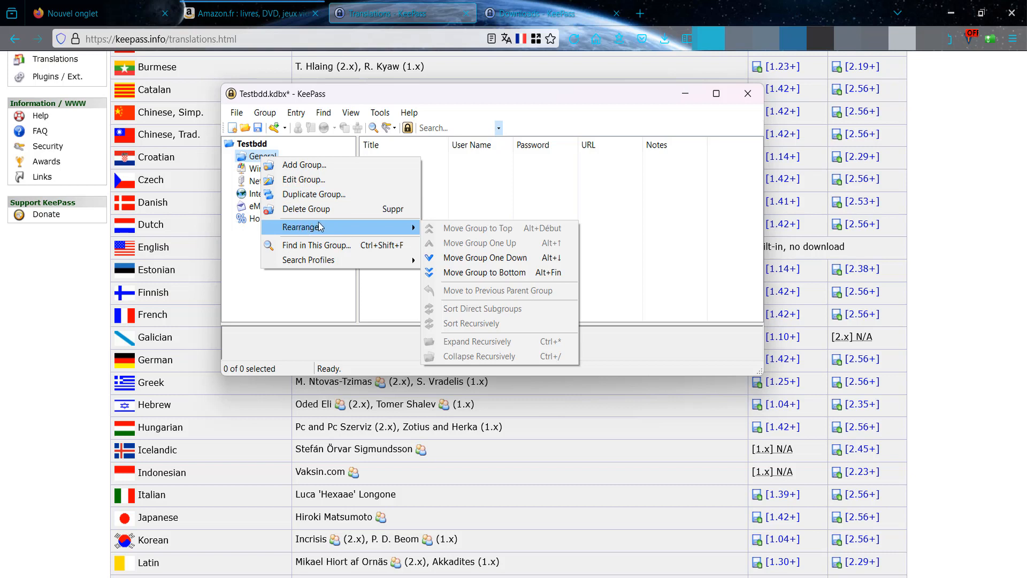
left_click(500, 181)
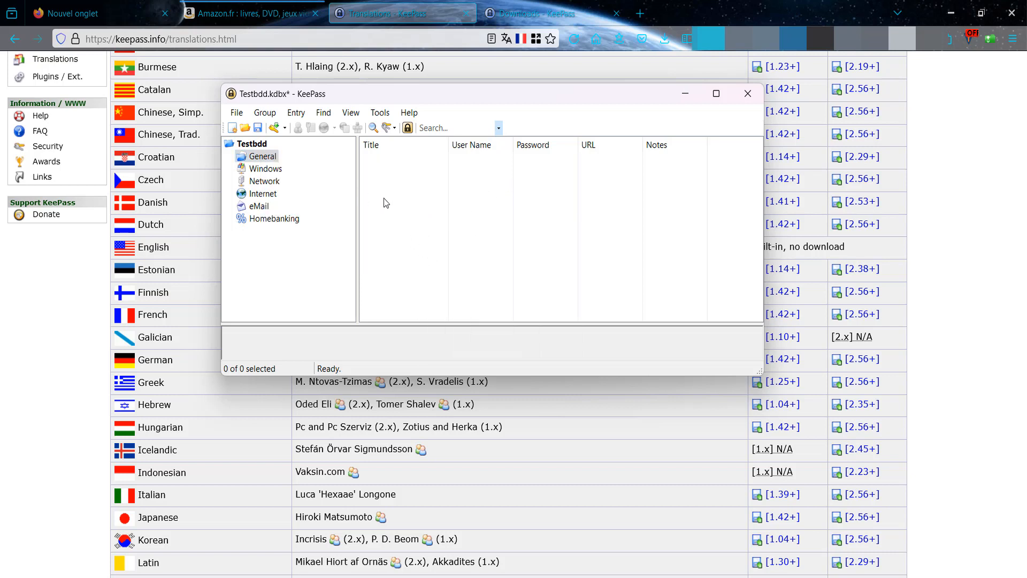
left_click(264, 195)
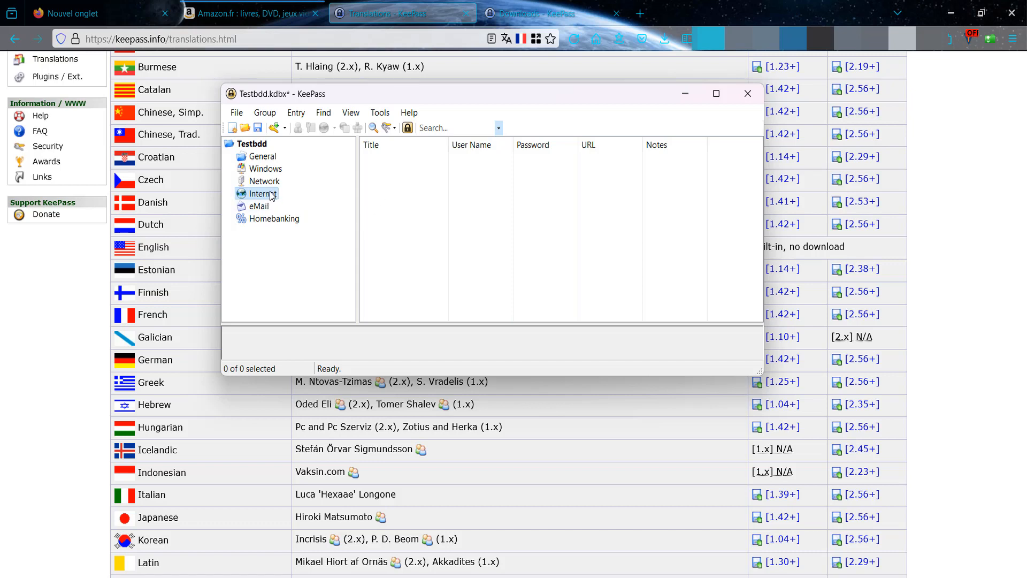
- Add a new entry in Internet titled Amazon, keeping its default icon
right_click(405, 205)
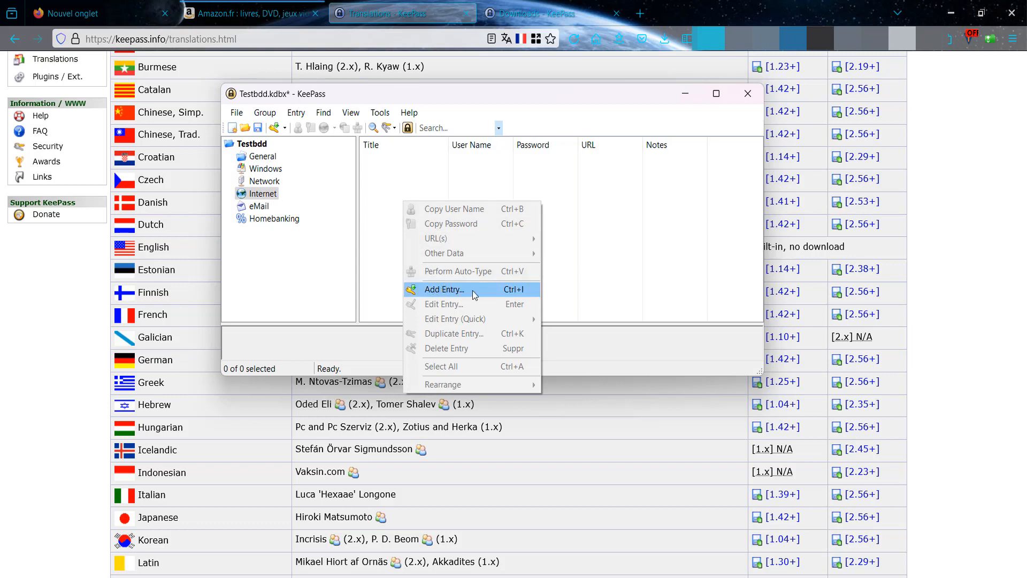
left_click(397, 173)
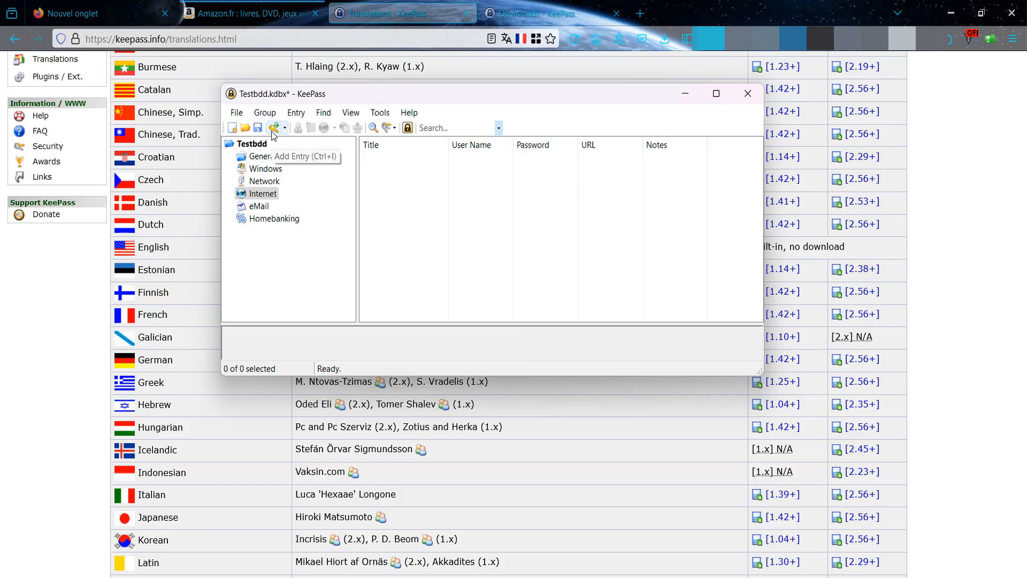
right_click(392, 187)
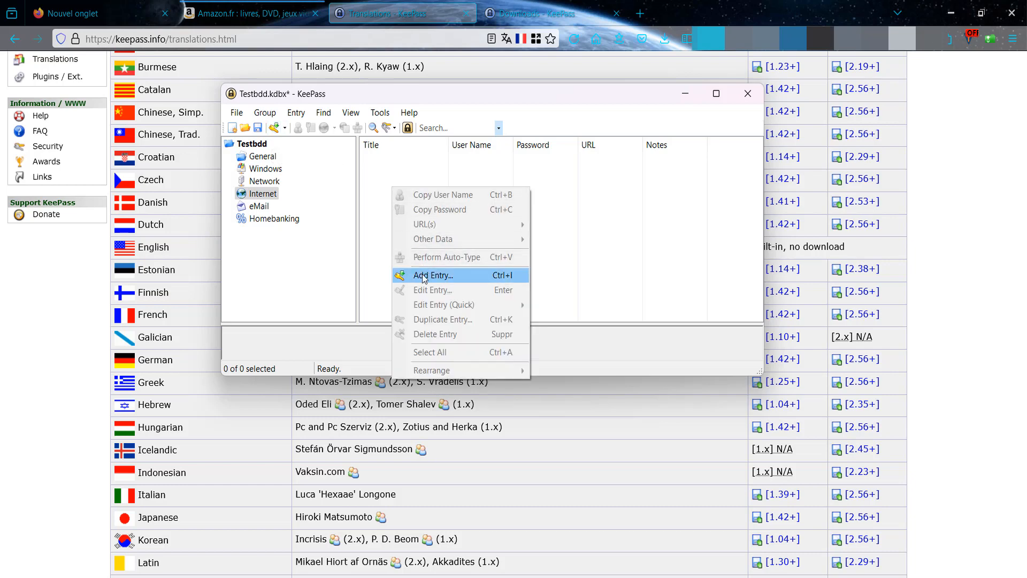
left_click(420, 275)
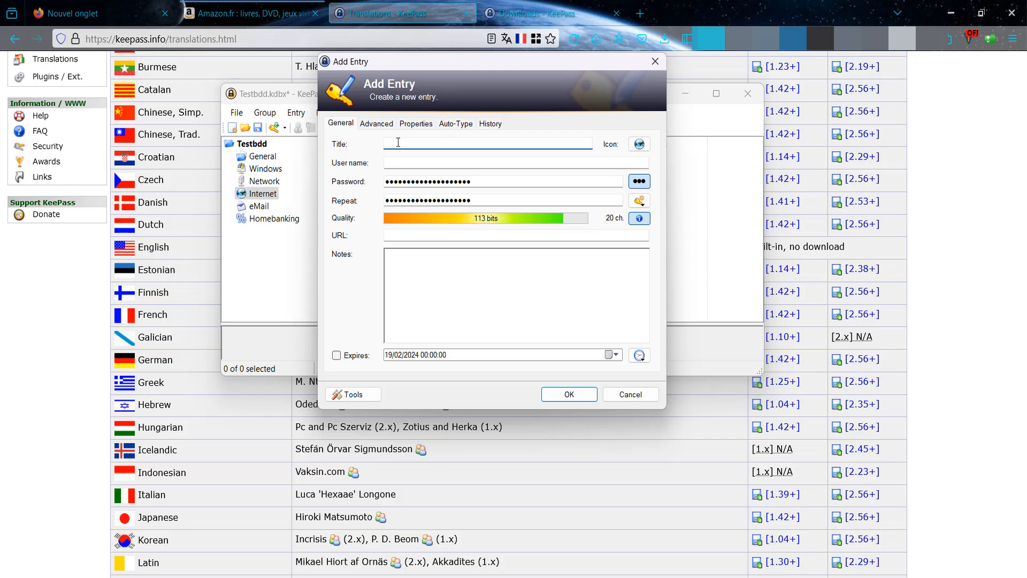
type("Amazon")
left_click(647, 147)
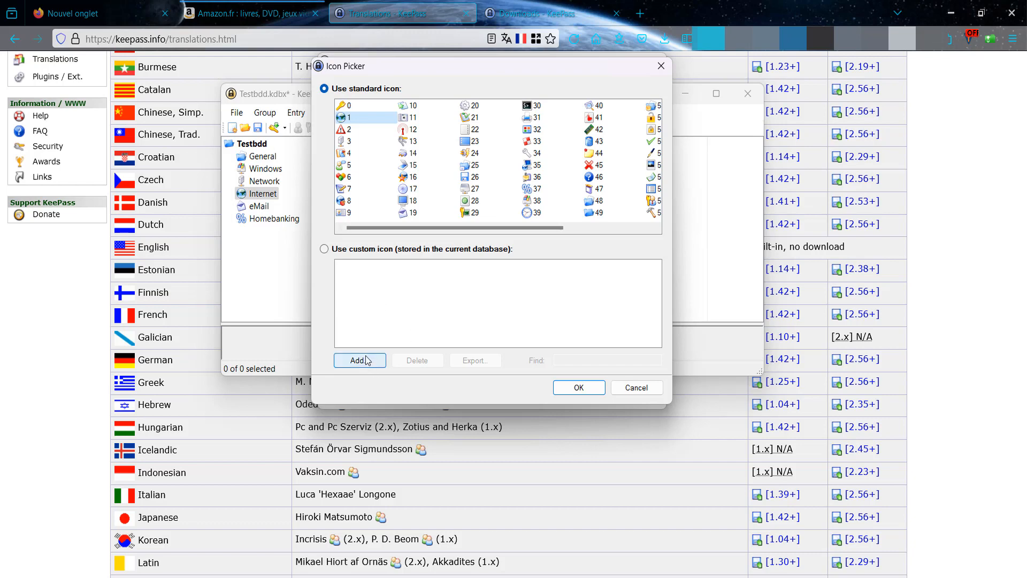
left_click(636, 388)
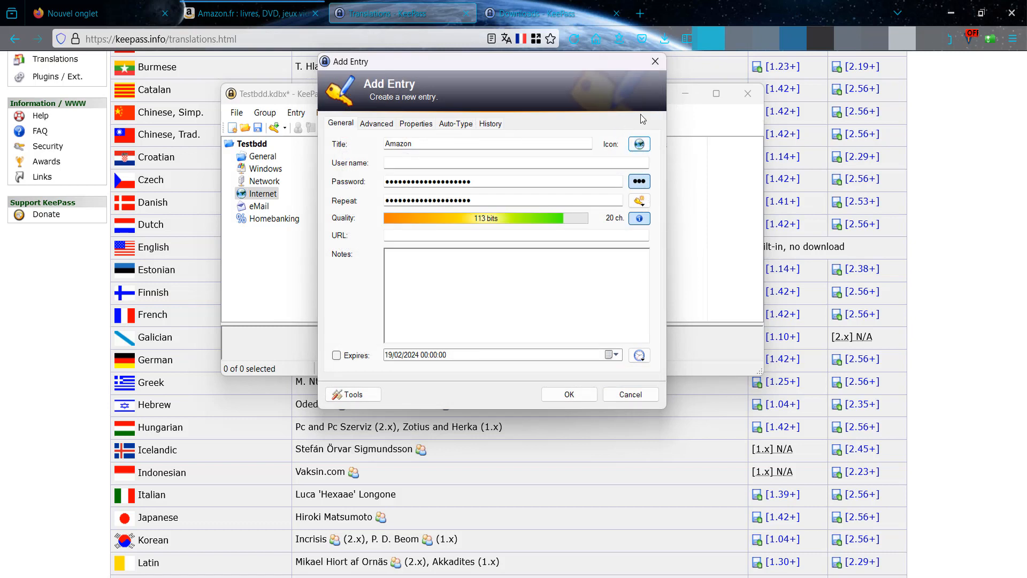
- Enter a test e-mail address as the user name and select the generated password
left_click(395, 166)
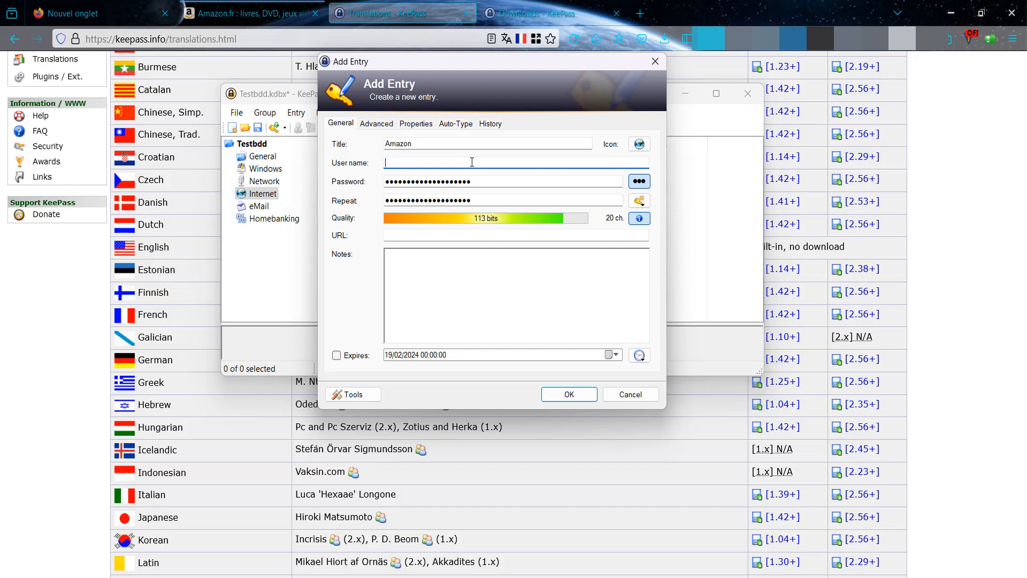
type("test")
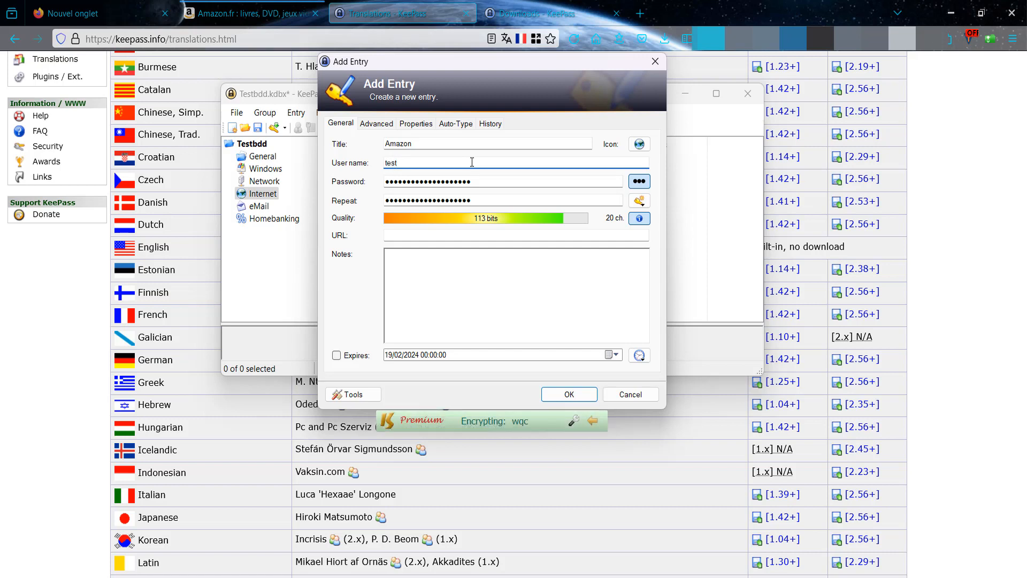
type("amazon@")
type(".com")
left_click_drag(474, 182, 378, 179)
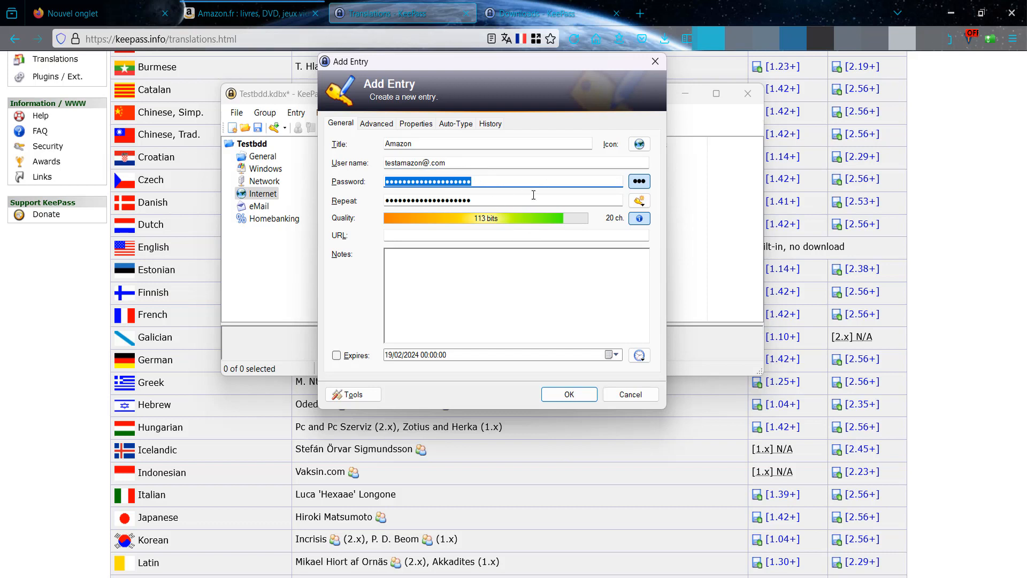
- Briefly reveal, then re-mask, the Amazon password and open the password generation options
left_click(639, 182)
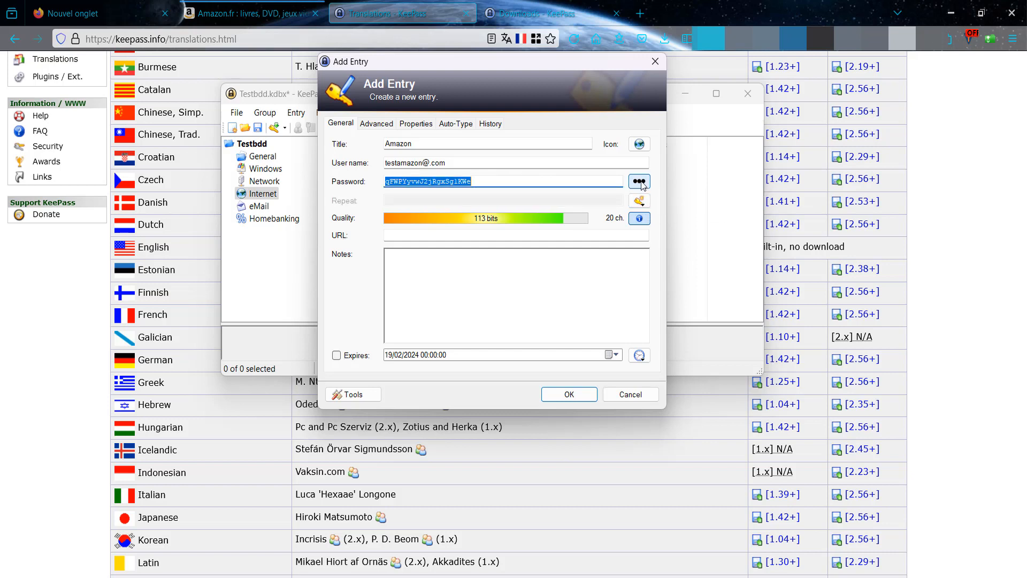
left_click(641, 182)
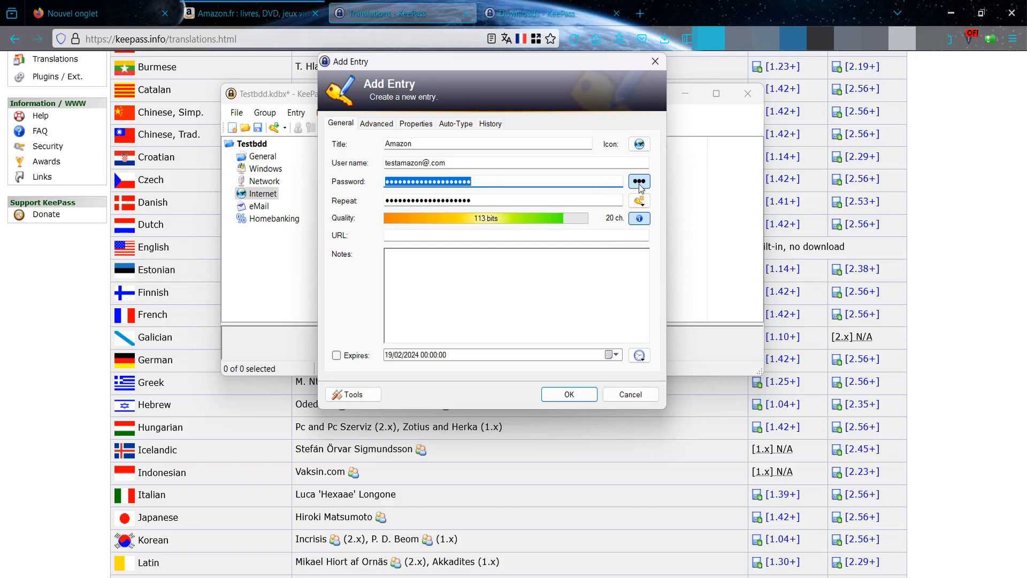
left_click(641, 201)
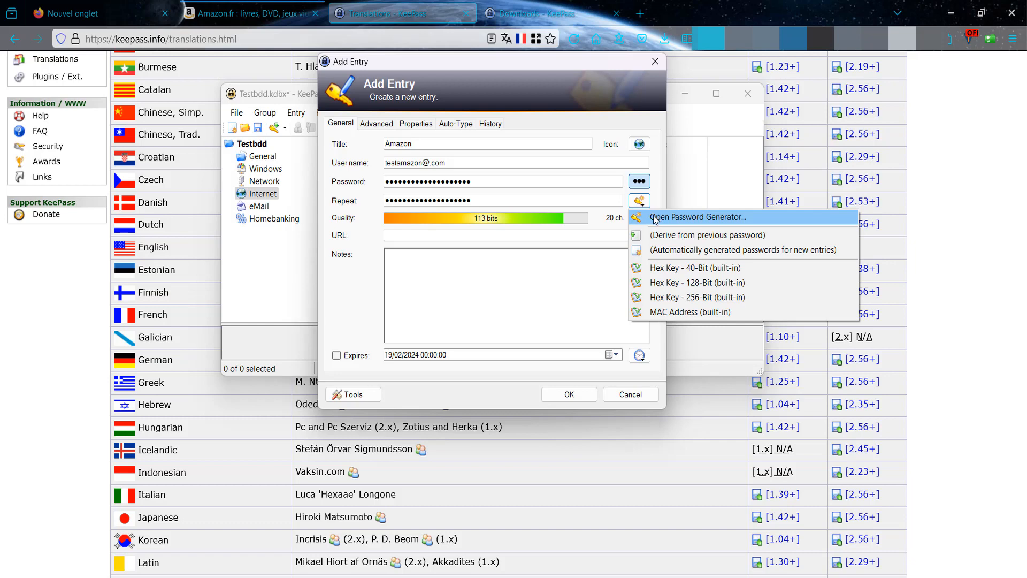
- In the Password Generator, add the Minus, Underline and Special character sets to the 20-character settings
left_click(655, 218)
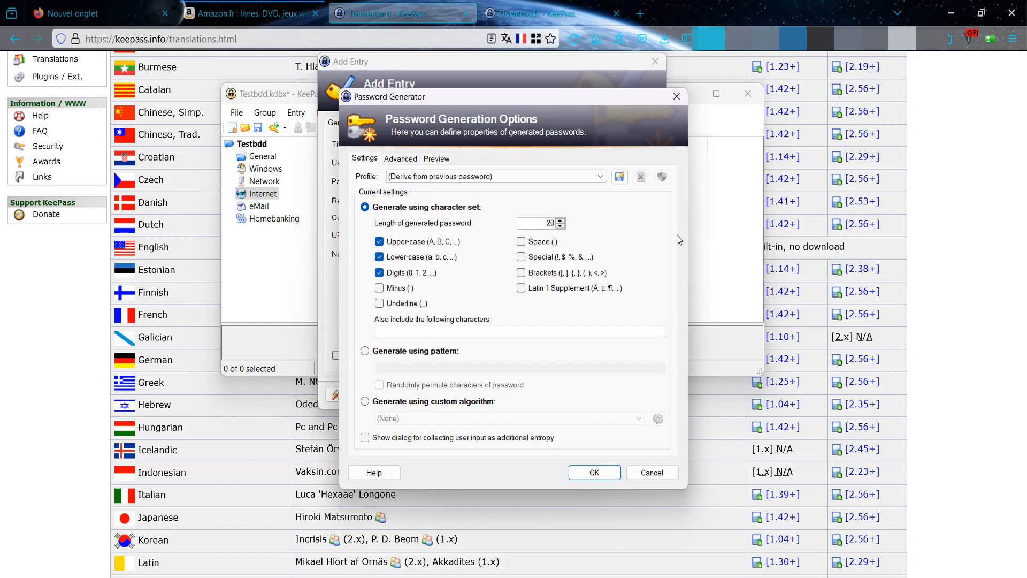
left_click_drag(480, 102, 547, 94)
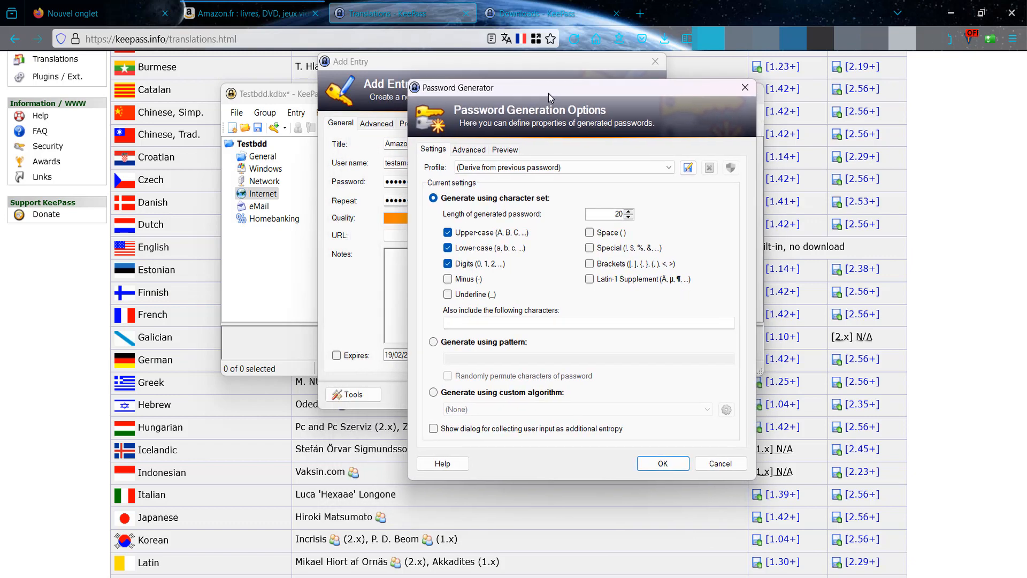
left_click(448, 279)
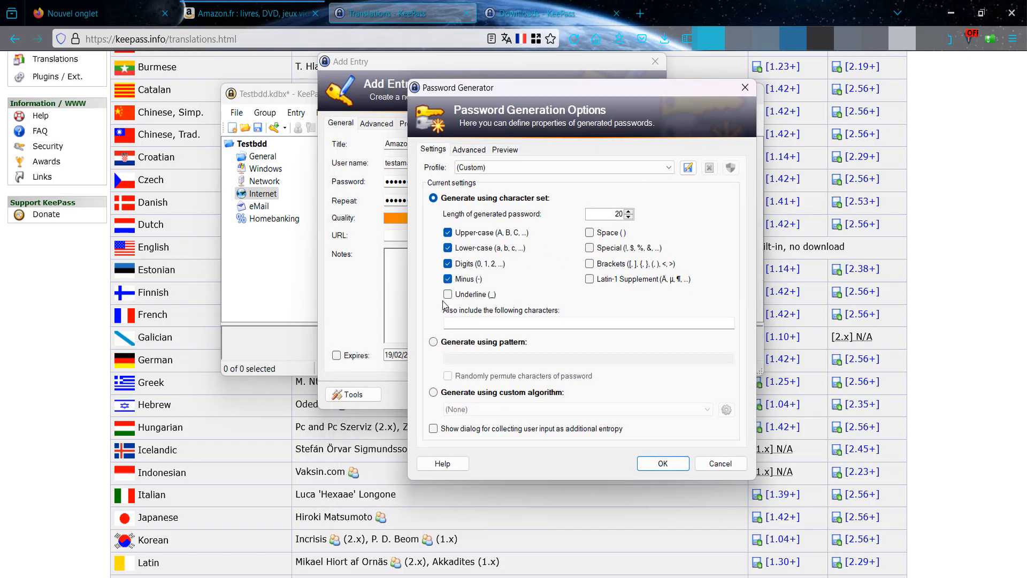
left_click(448, 294)
left_click(589, 248)
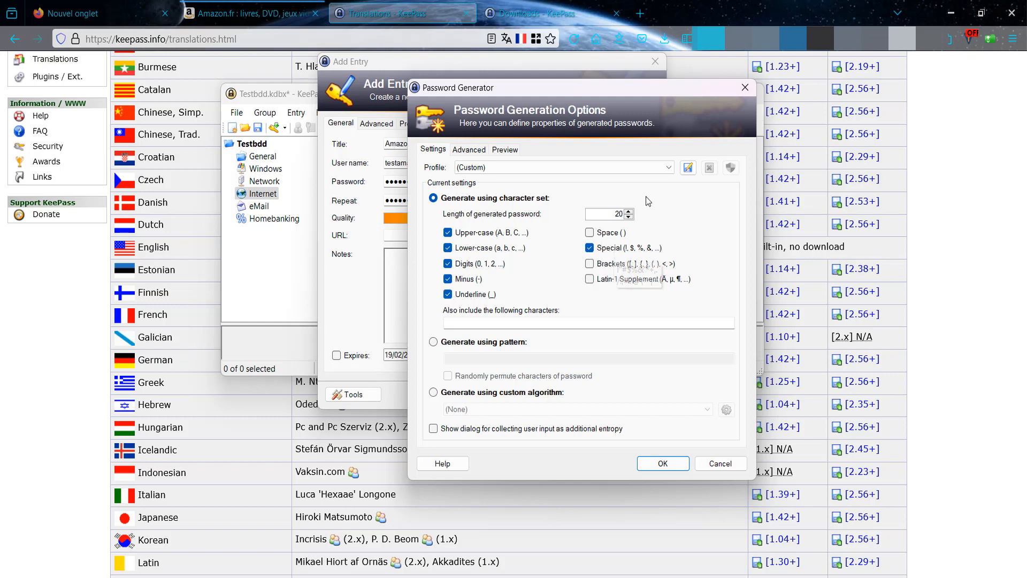
left_click_drag(576, 92, 520, 159)
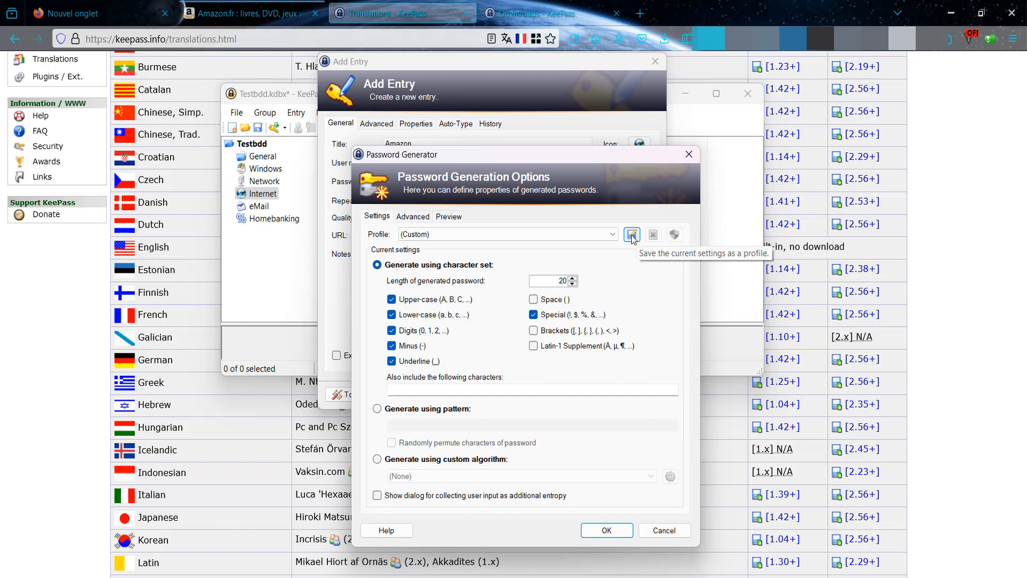
- Save the generator settings as profile '20char' and apply the generated password to the Amazon entry
left_click(631, 235)
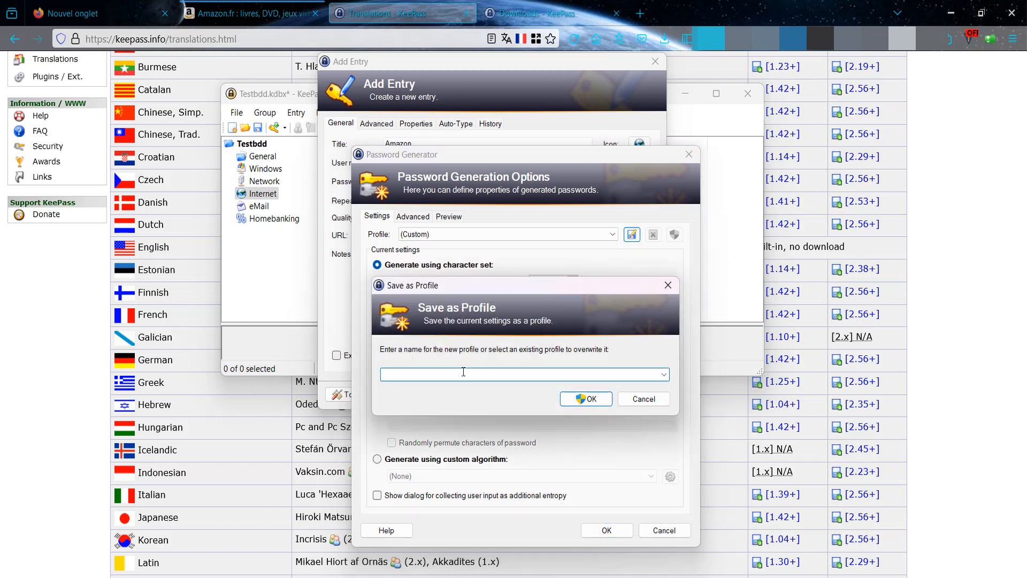
type("20c")
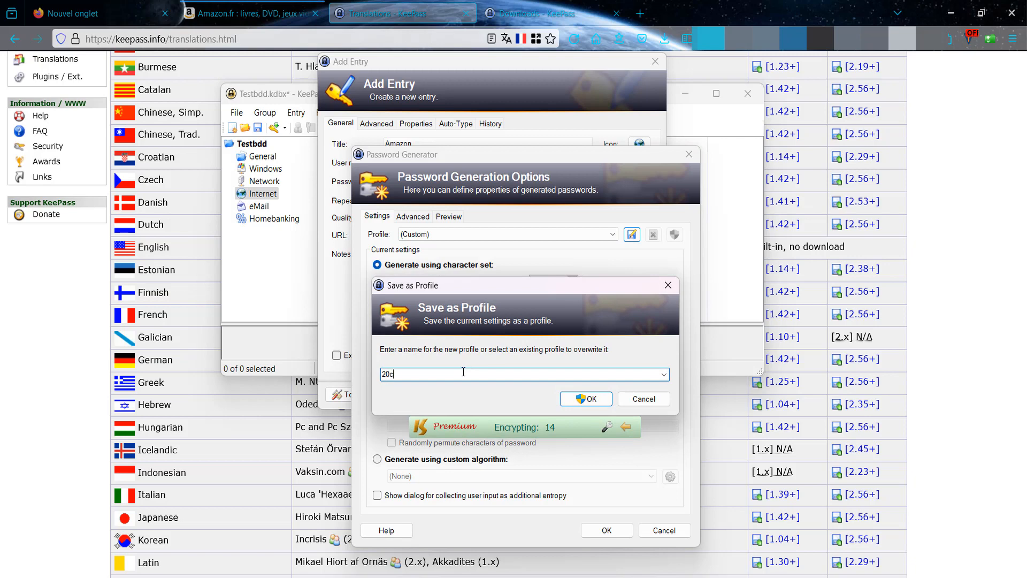
type("har")
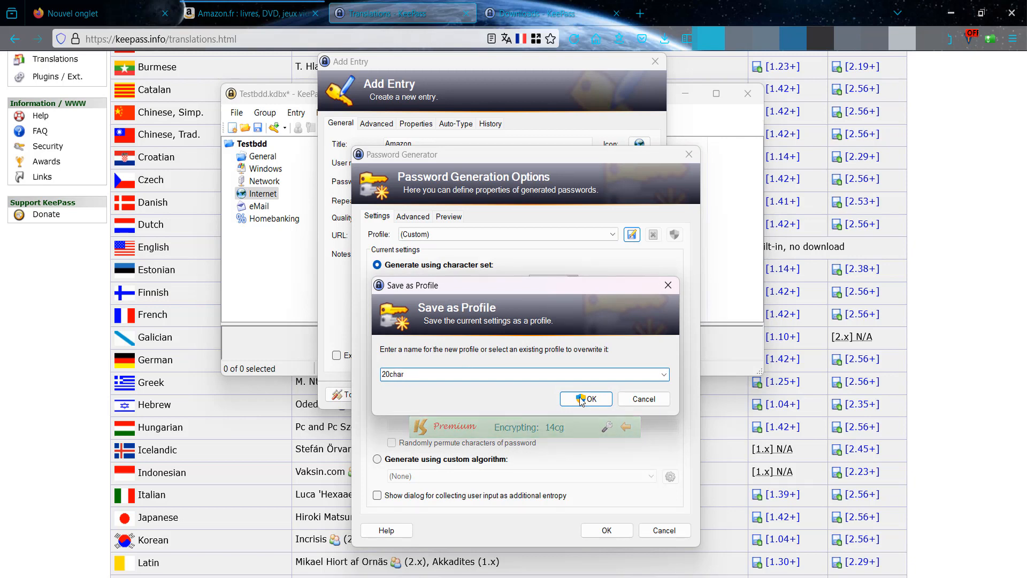
left_click(600, 400)
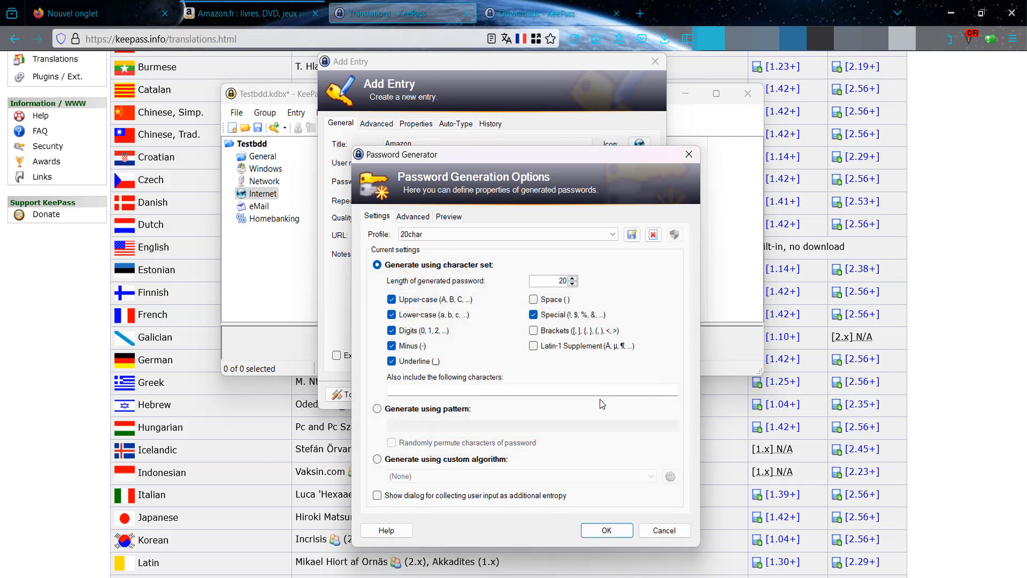
left_click(608, 532)
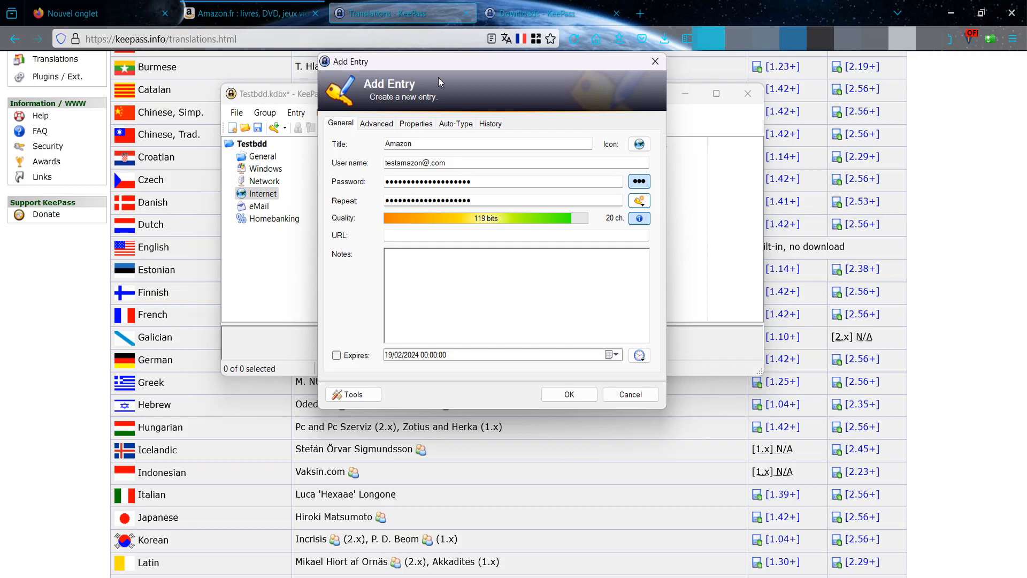
left_click_drag(448, 63, 428, 69)
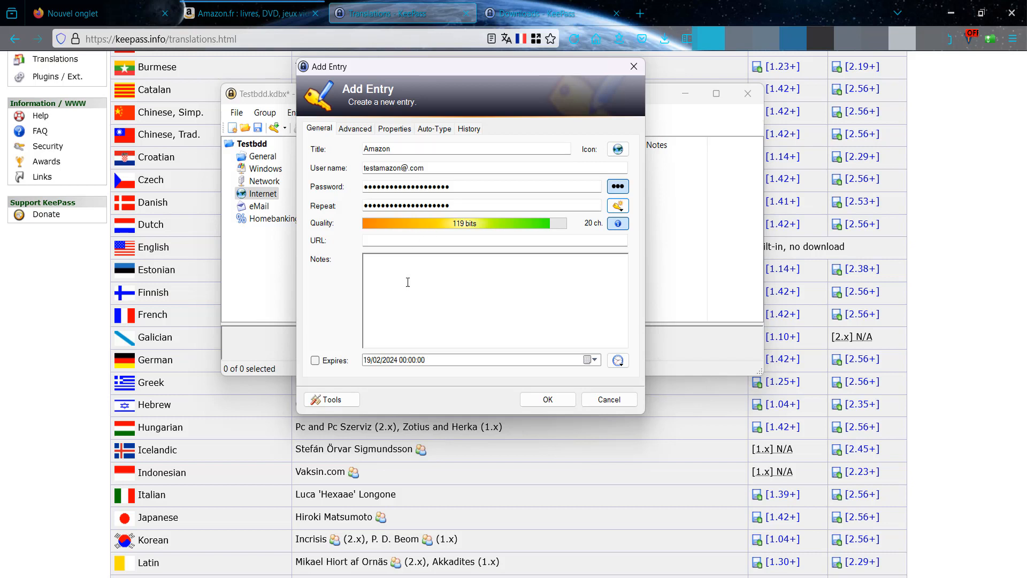
left_click(366, 300)
left_click_drag(417, 70, 414, 95)
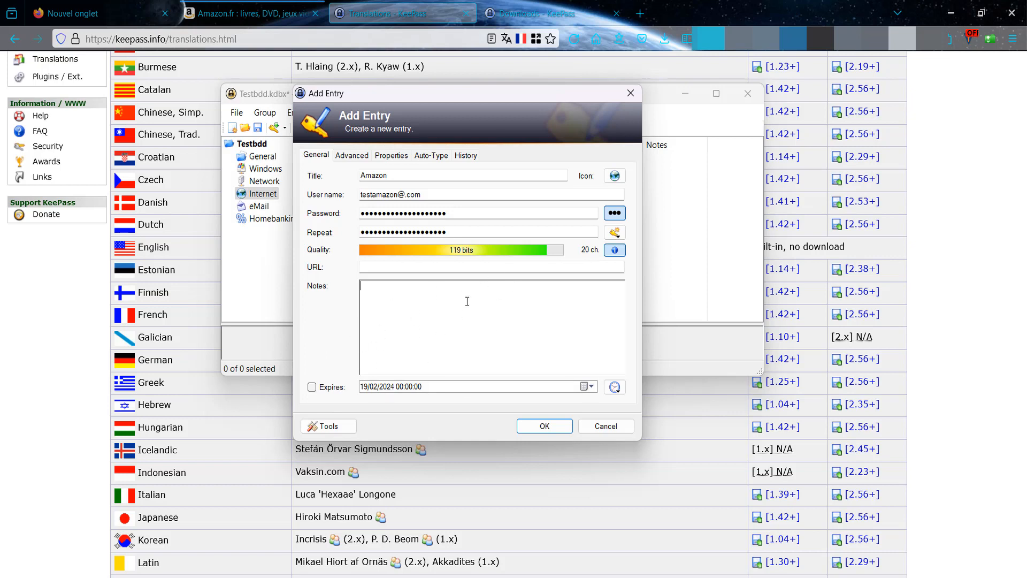
- Look through the Amazon entry's Advanced tab, then its Properties tab
left_click(349, 156)
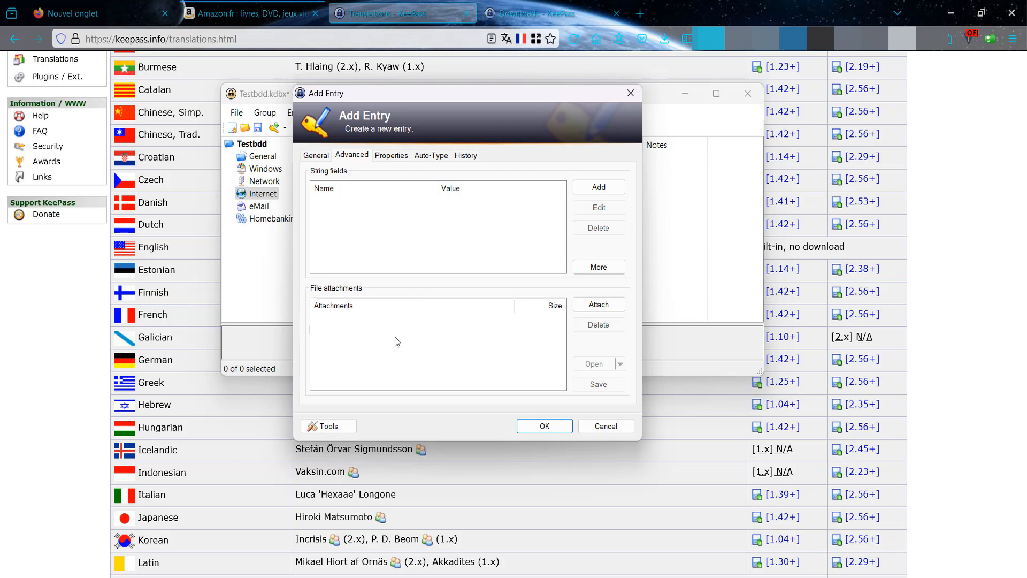
left_click(390, 156)
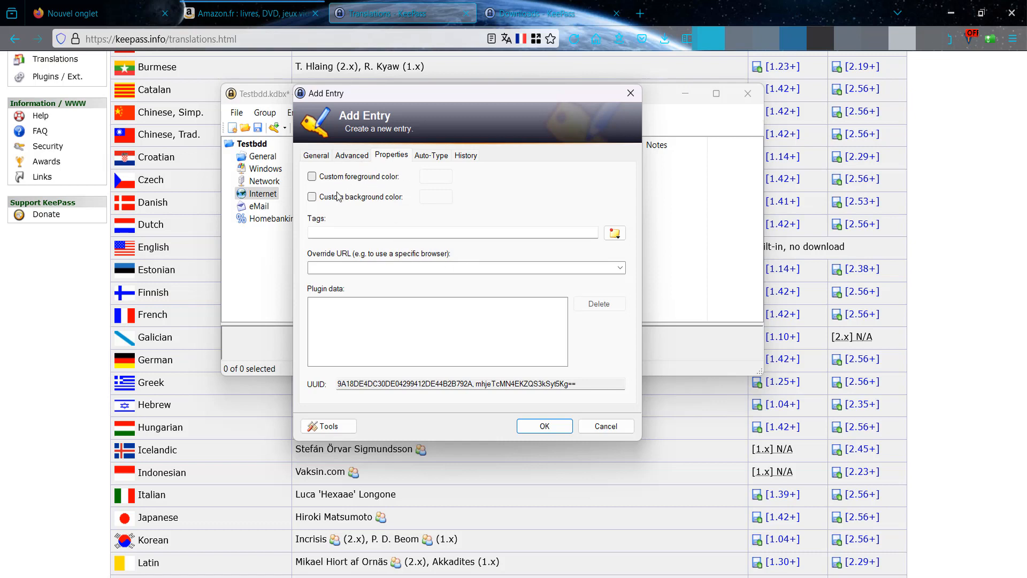
- Tag the Amazon entry with 'Ecommerce'
left_click(352, 233)
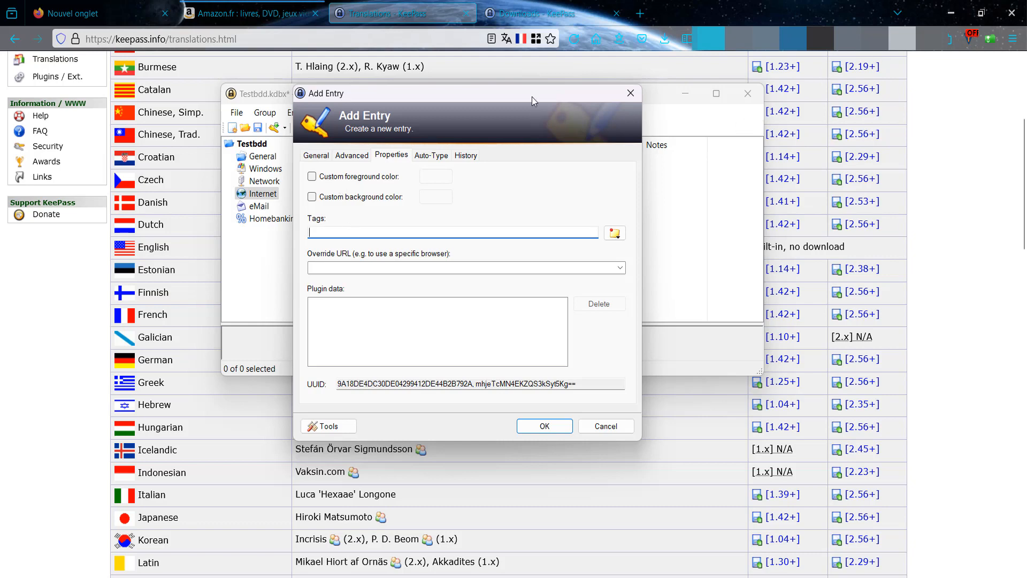
left_click_drag(532, 96, 575, 306)
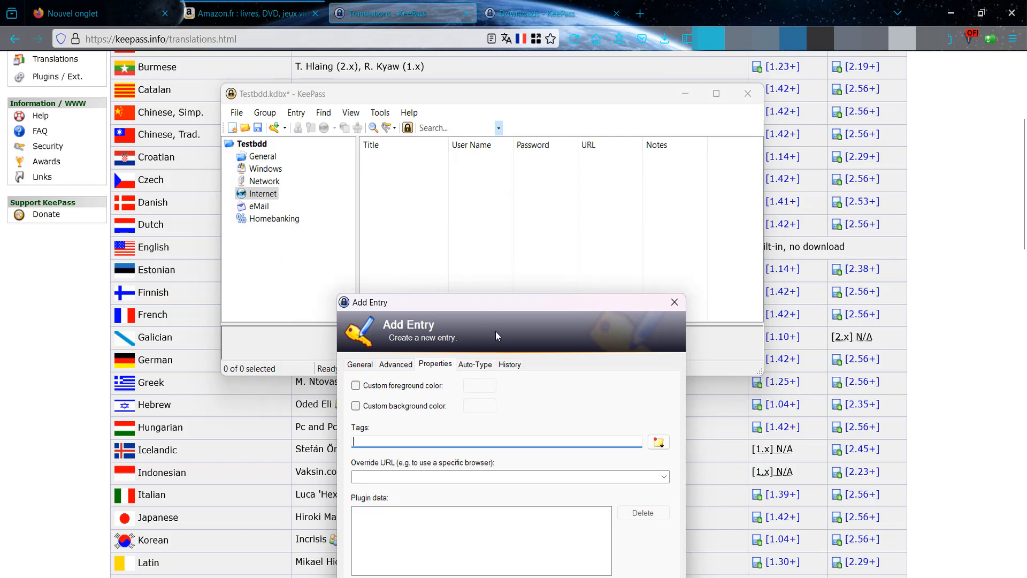
left_click_drag(496, 307, 468, 127)
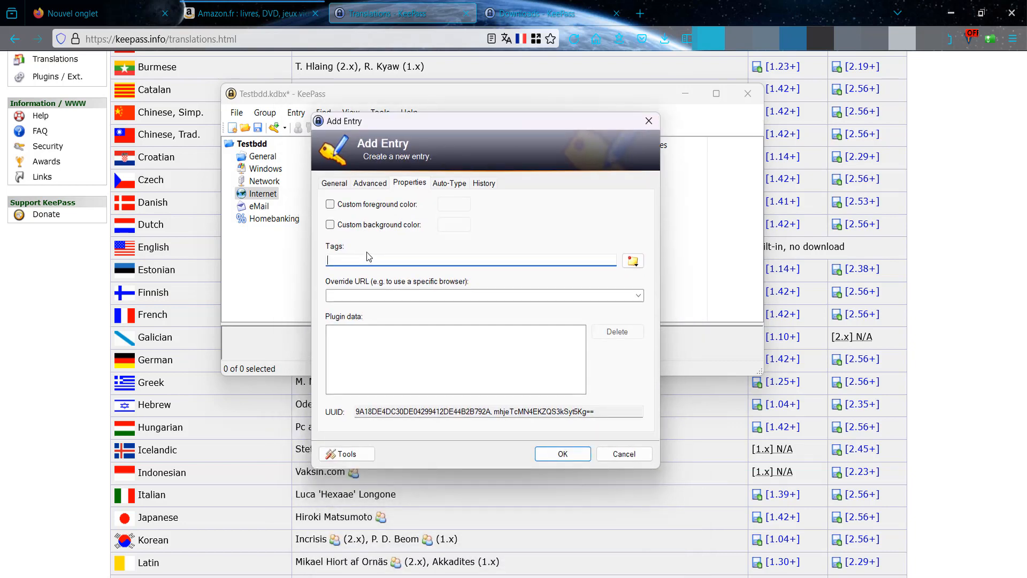
type("E")
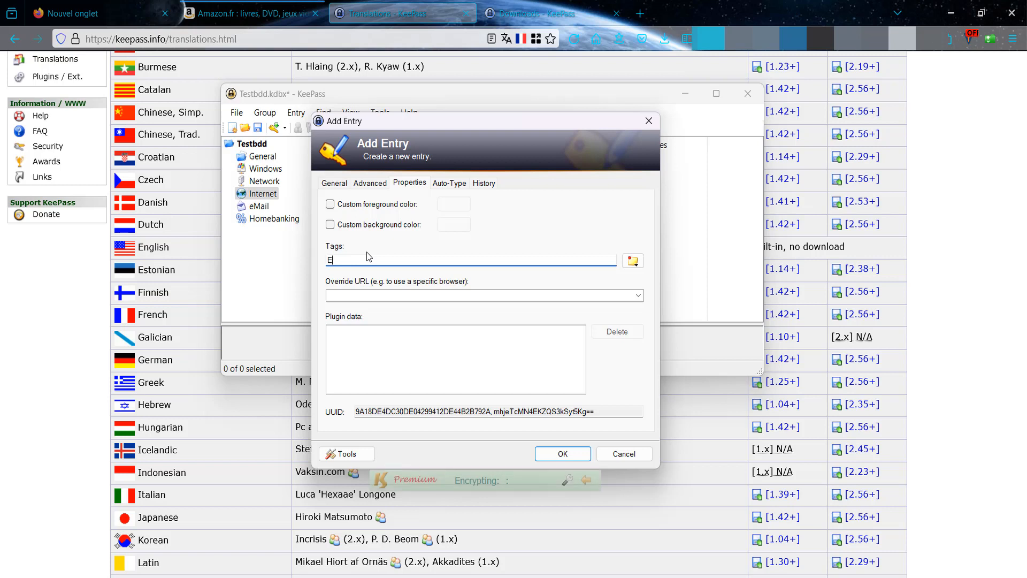
type("commerce")
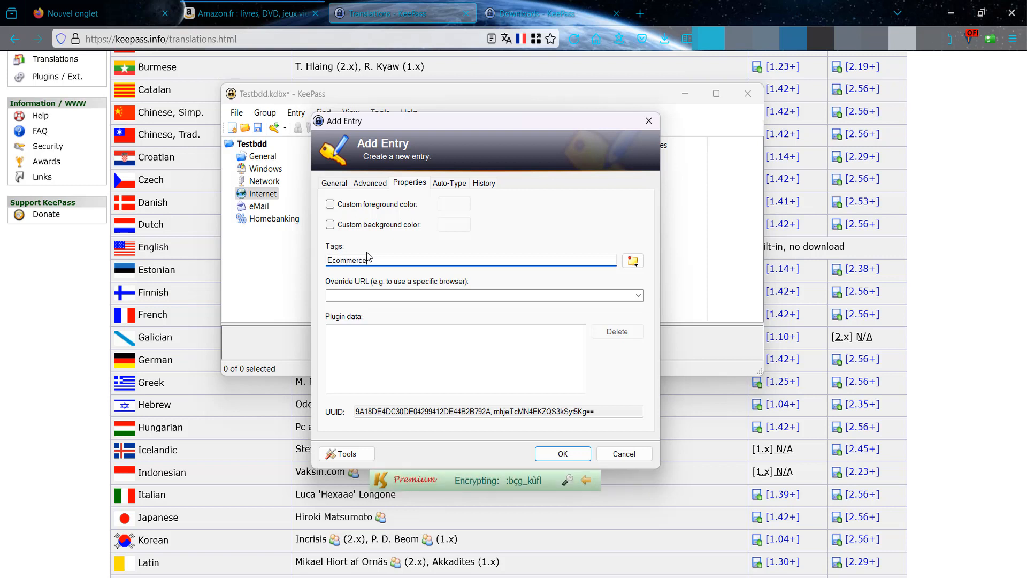
left_click(444, 184)
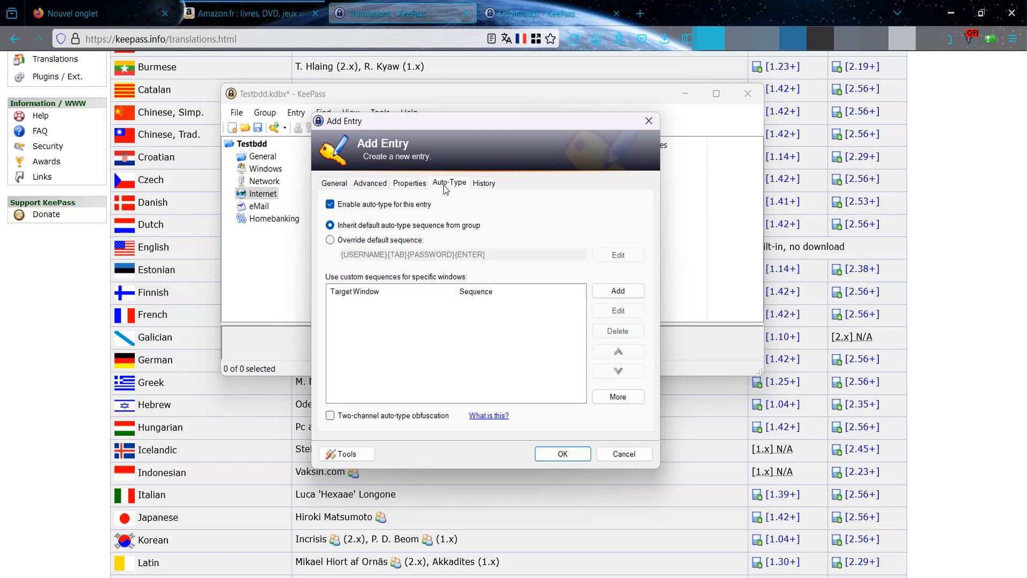
- Override the auto-type sequence as {USERNAME}{TAB}{PASSWORD}, removing the trailing {ENTER}
left_click(330, 240)
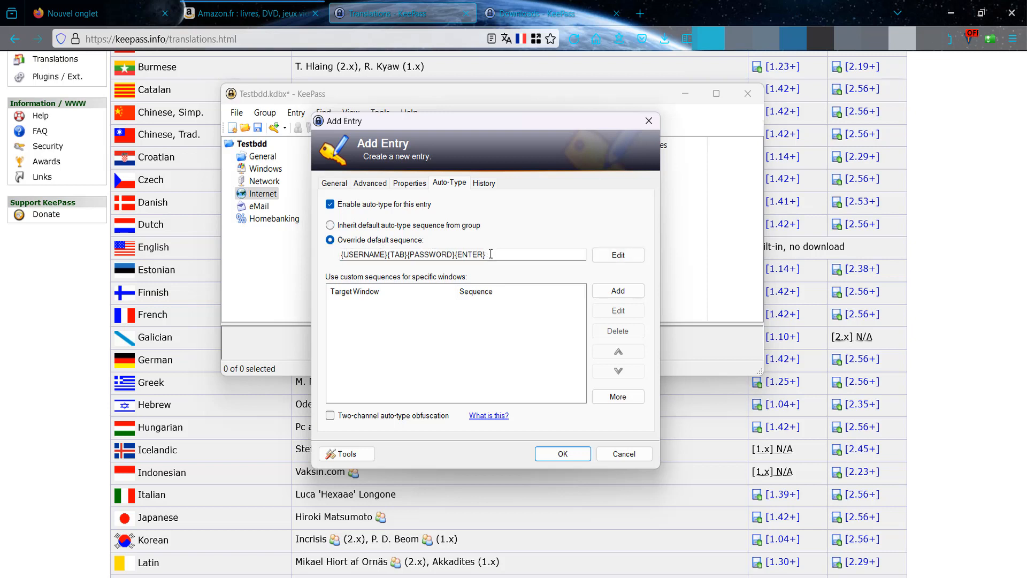
left_click_drag(489, 255, 459, 252)
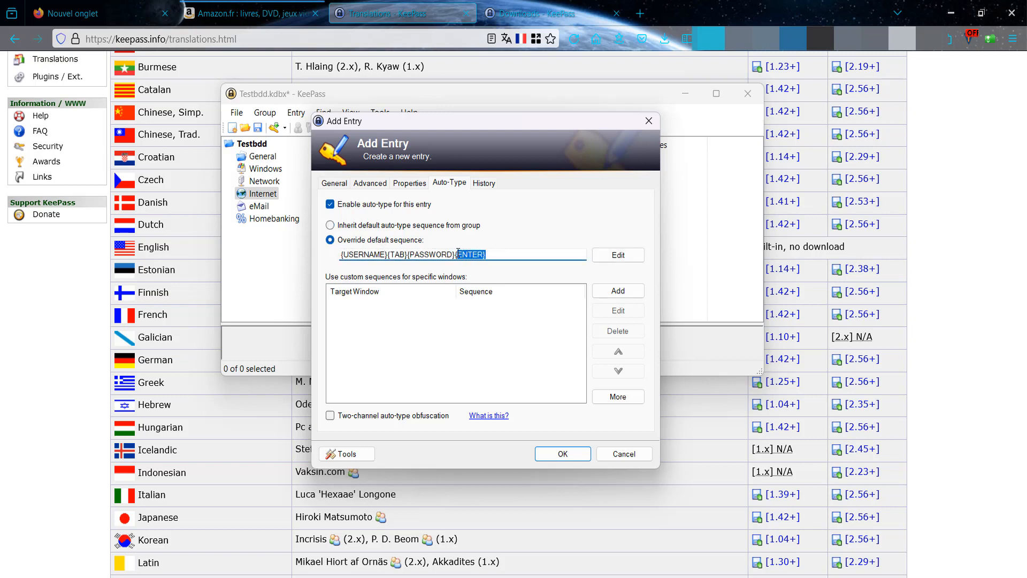
key("BackSpace")
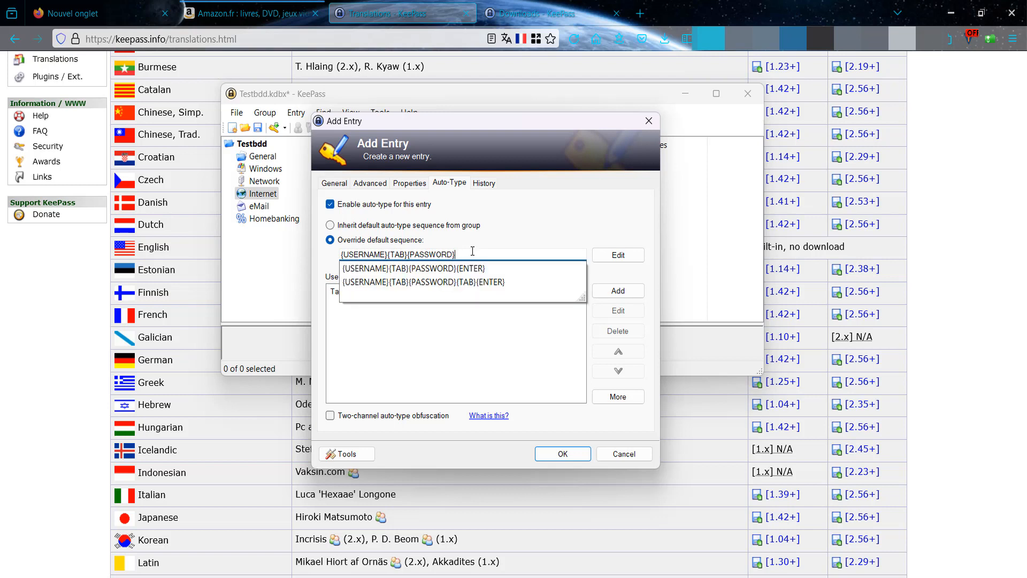
left_click(471, 348)
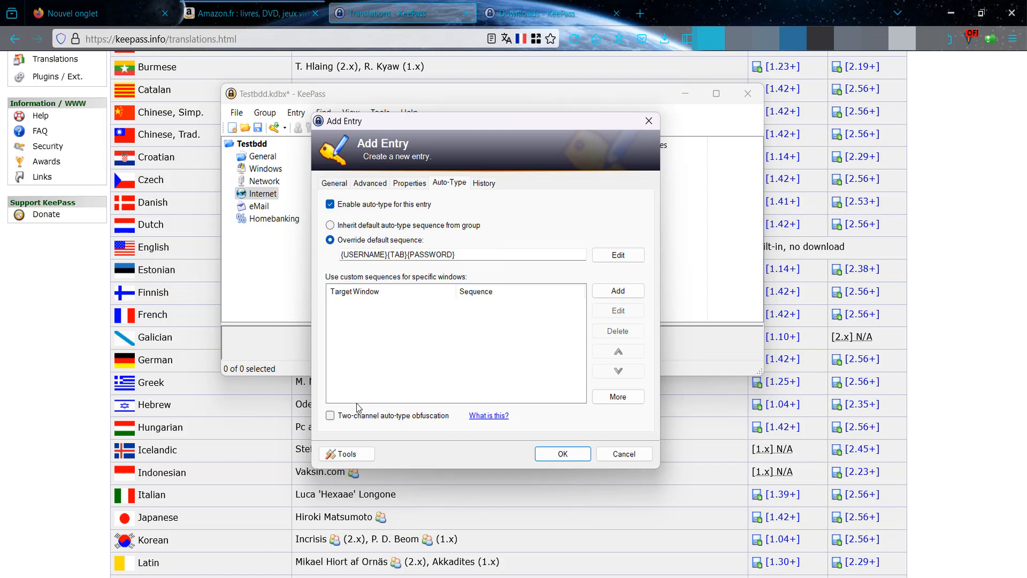
- Enable two-channel auto-type obfuscation and acknowledge the compatibility warning
left_click(330, 416)
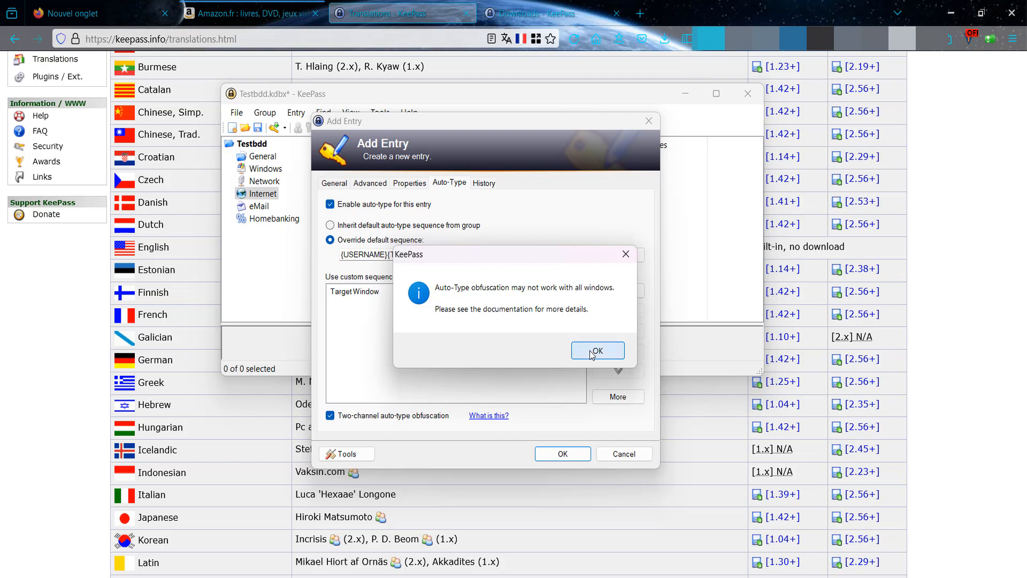
left_click(592, 353)
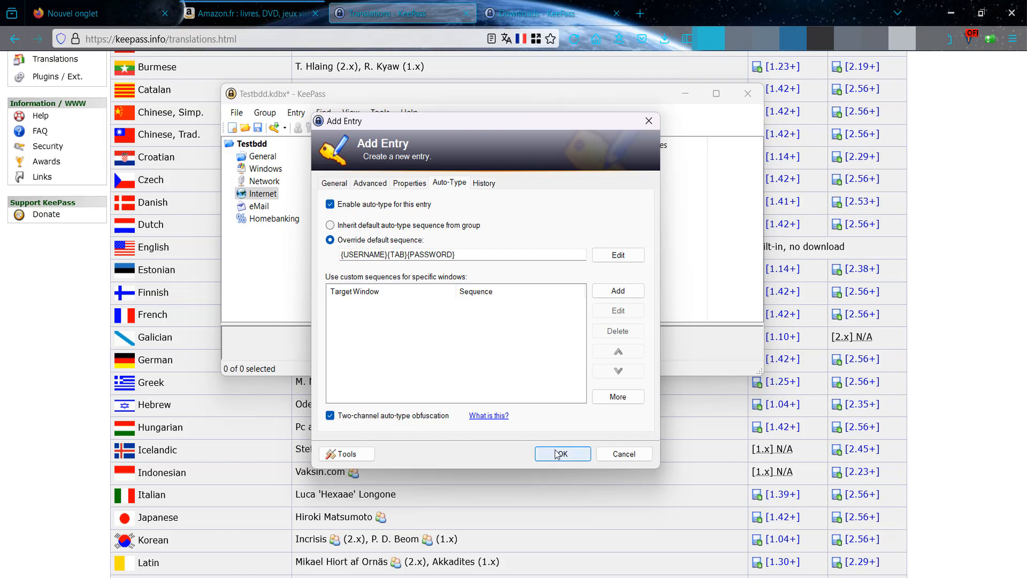
- Check the entry's History tab, then save the new Amazon entry with OK
left_click(487, 183)
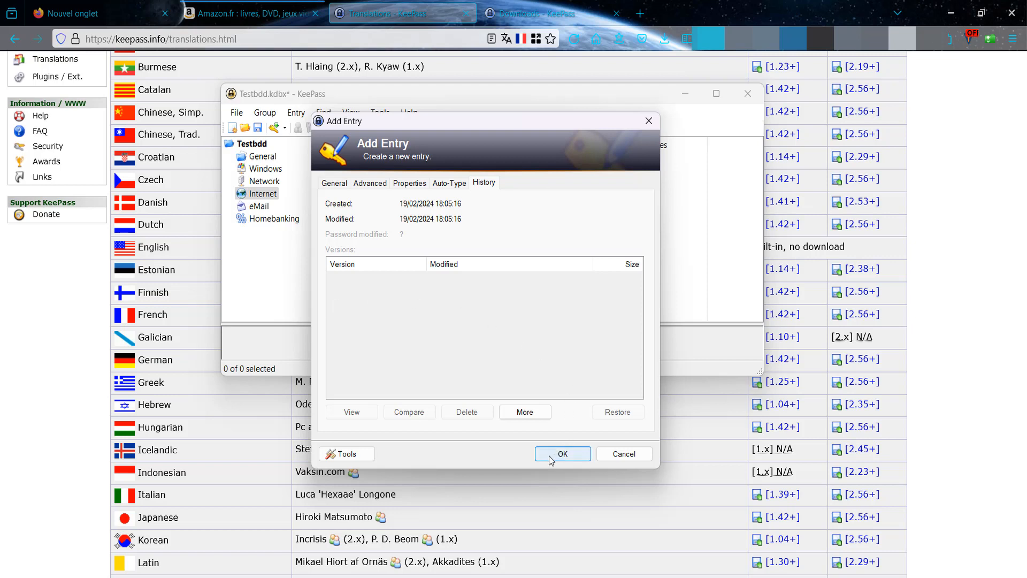
left_click(334, 183)
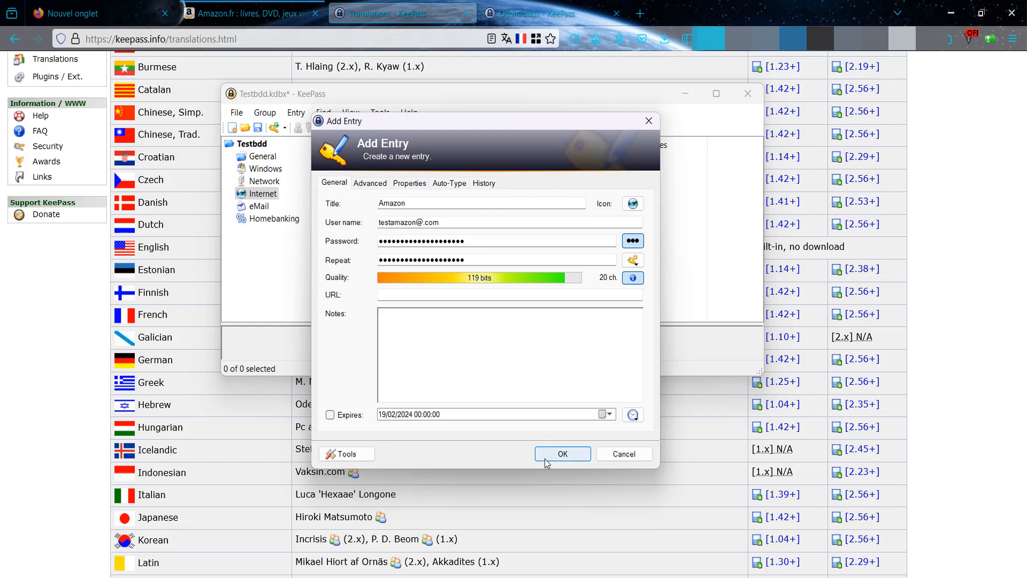
left_click(562, 453)
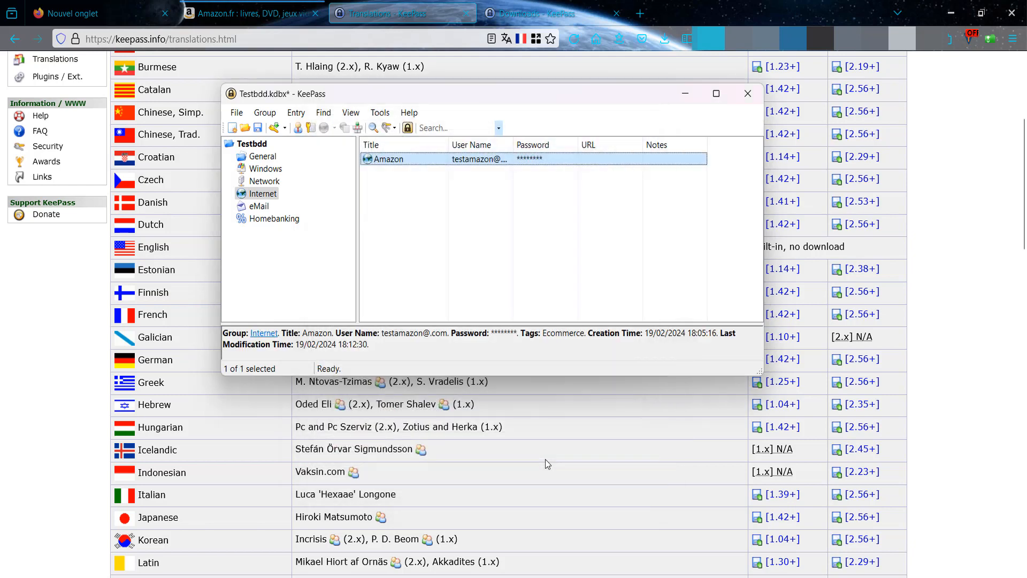
double_click(389, 161)
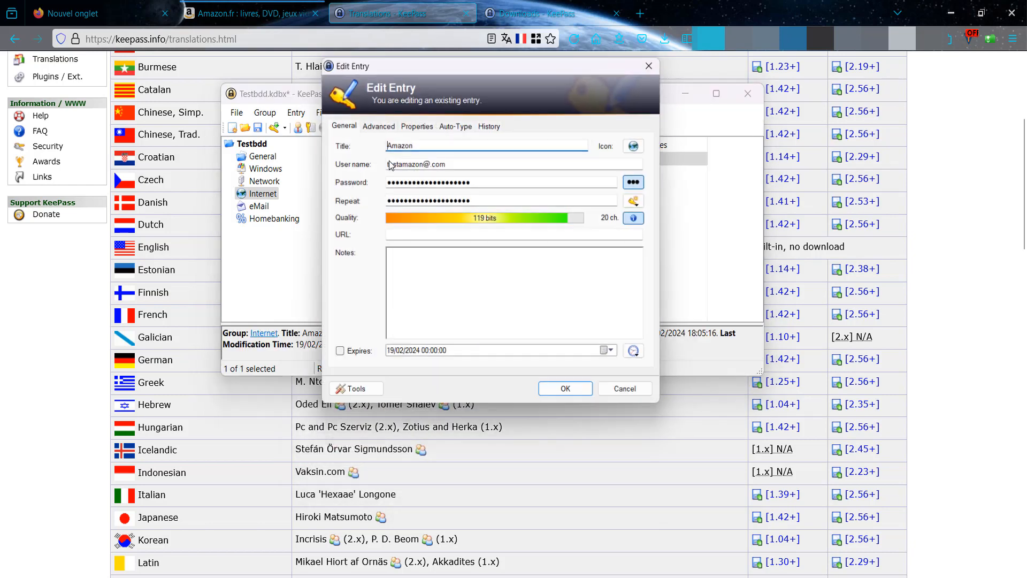
left_click(217, 5)
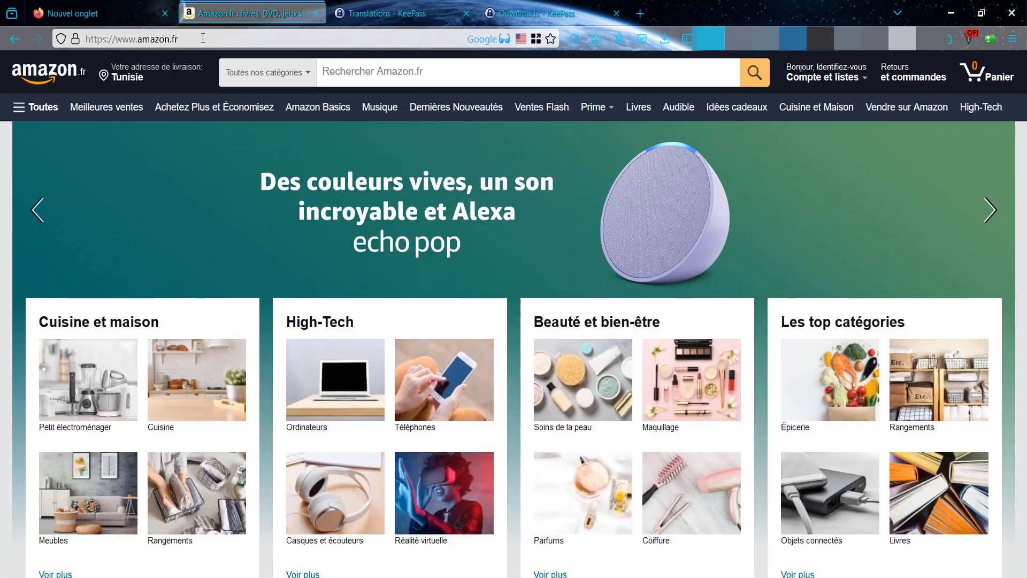
left_click(198, 38)
key("ctrl+c")
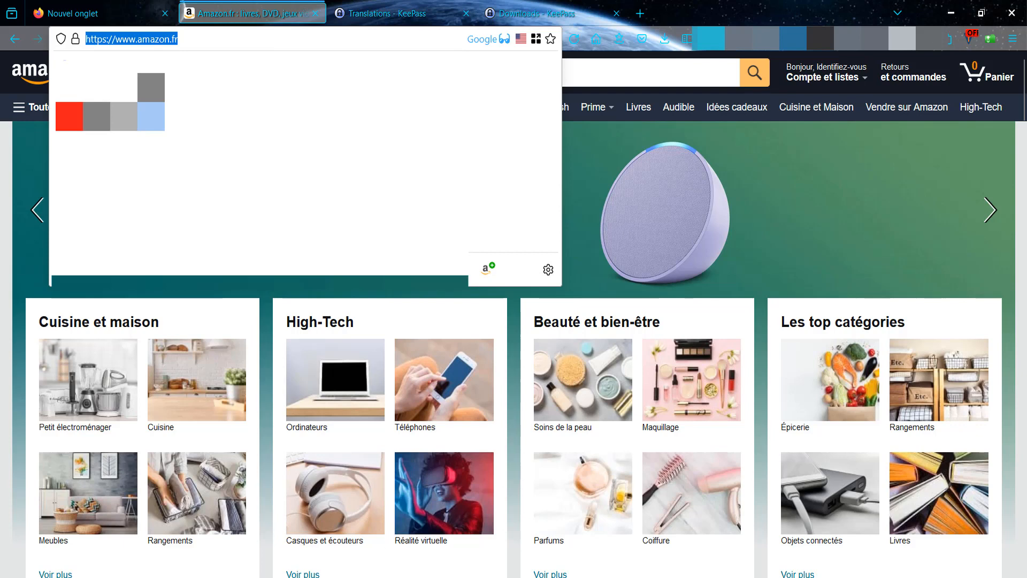
key("alt+Tab")
left_click(472, 236)
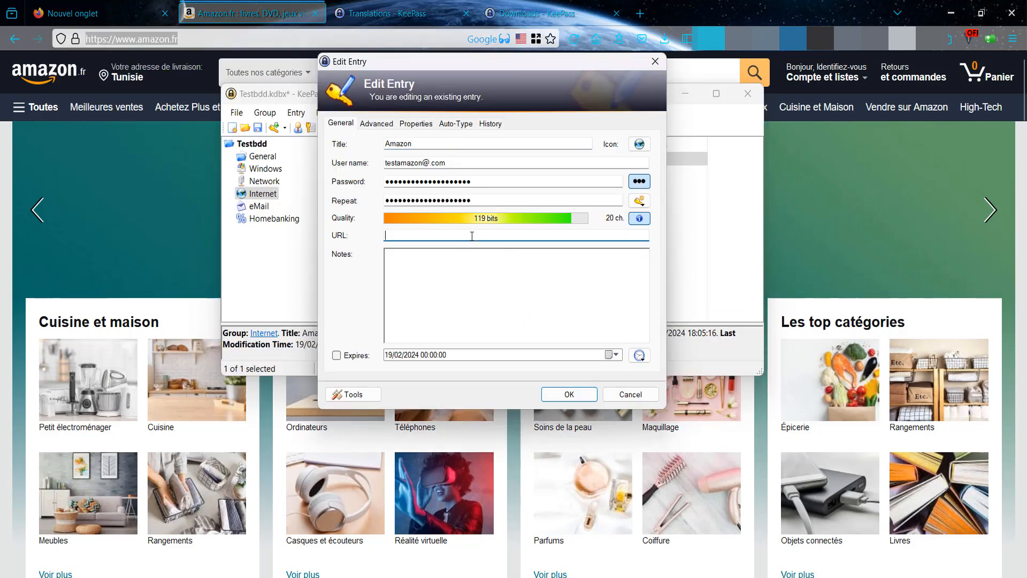
key("ctrl+v")
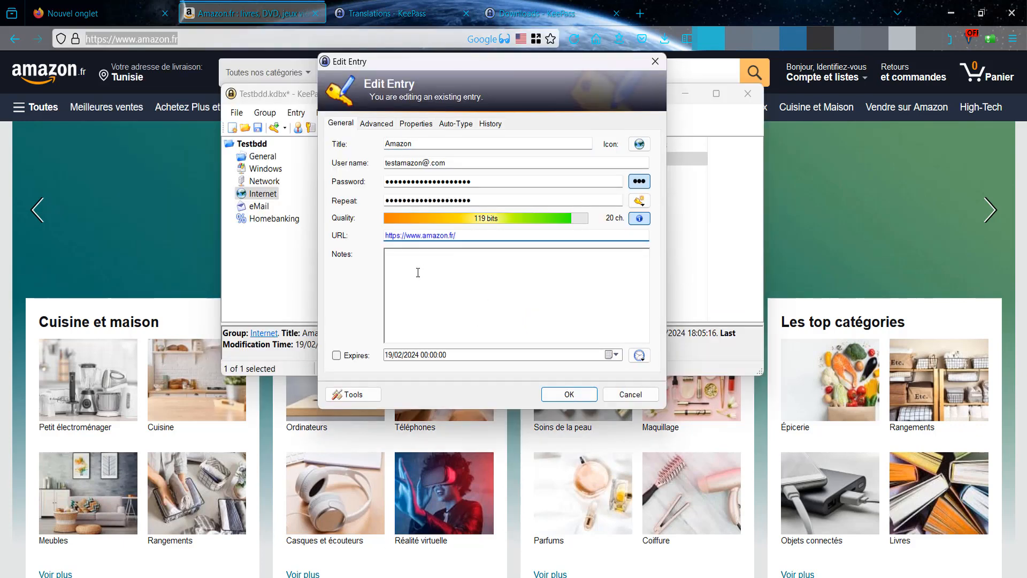
left_click(571, 394)
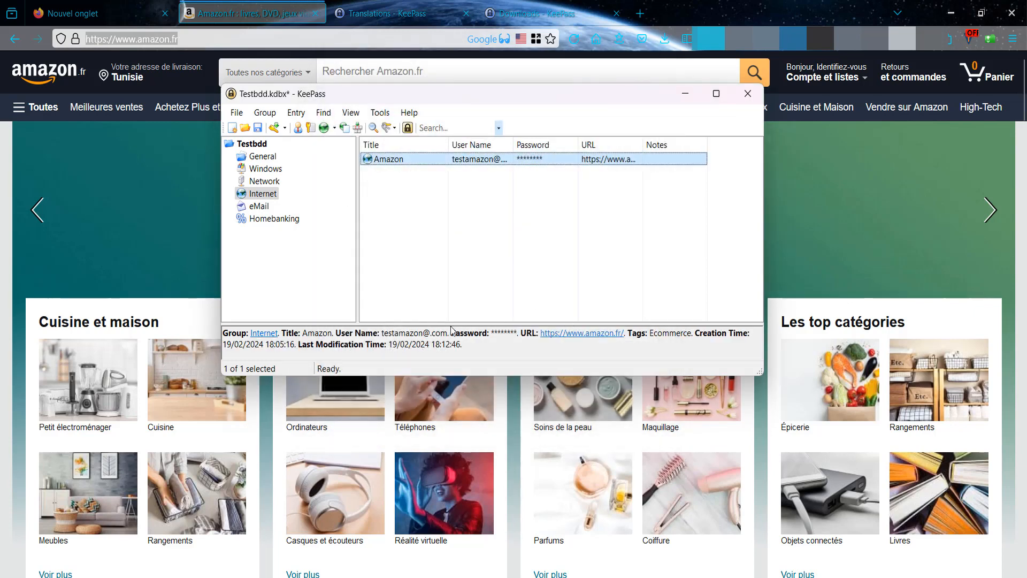
- Enlarge the details panel, widen the Title column, then reopen and confirm the Amazon entry
left_click_drag(435, 324, 438, 281)
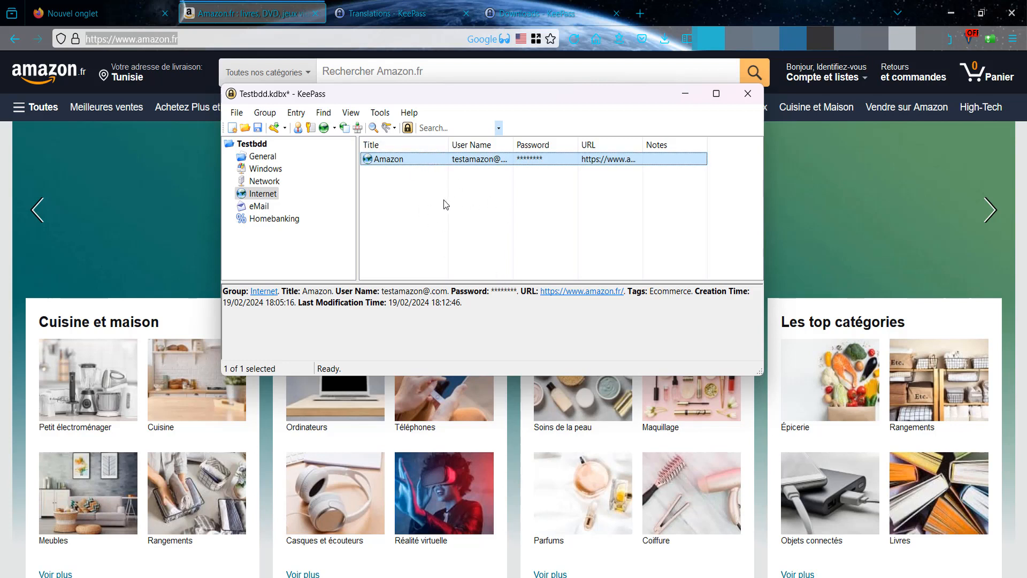
left_click_drag(448, 144, 475, 145)
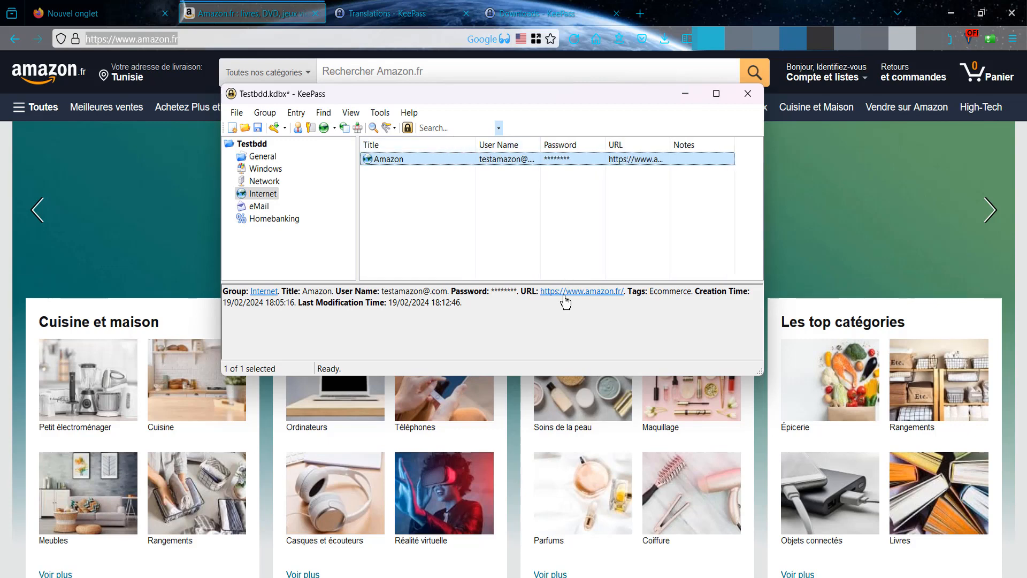
double_click(394, 159)
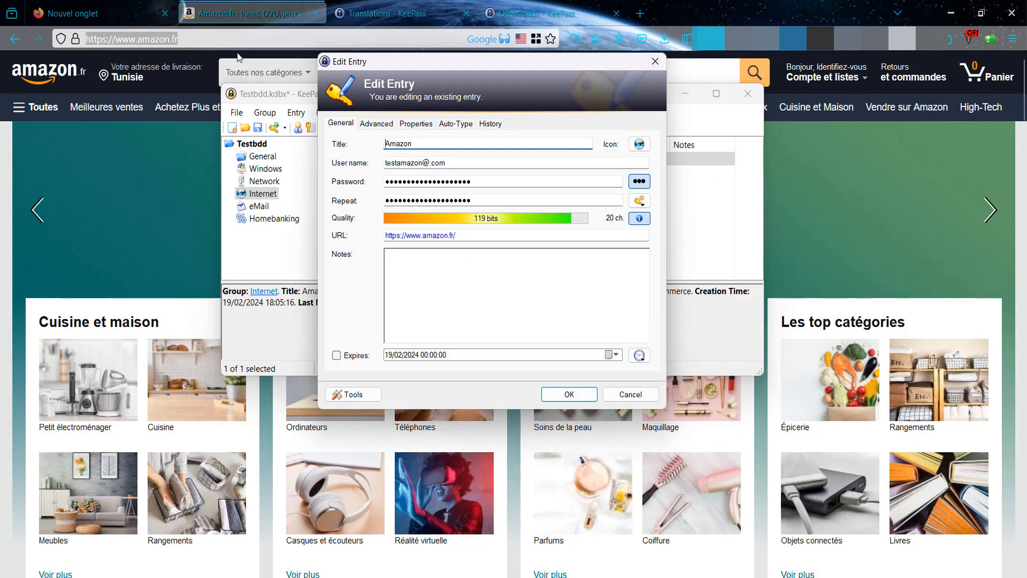
left_click(561, 394)
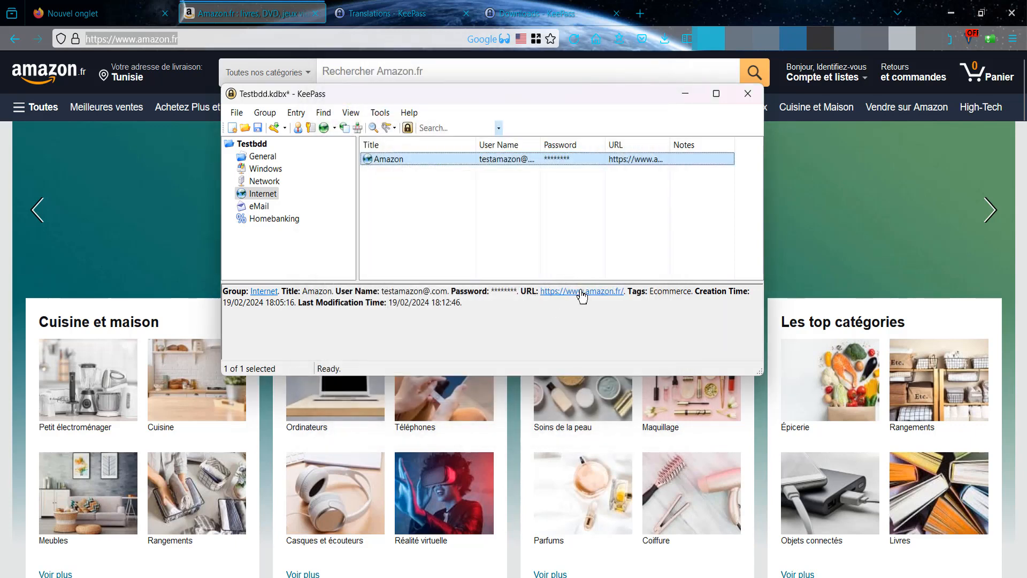
left_click(581, 292)
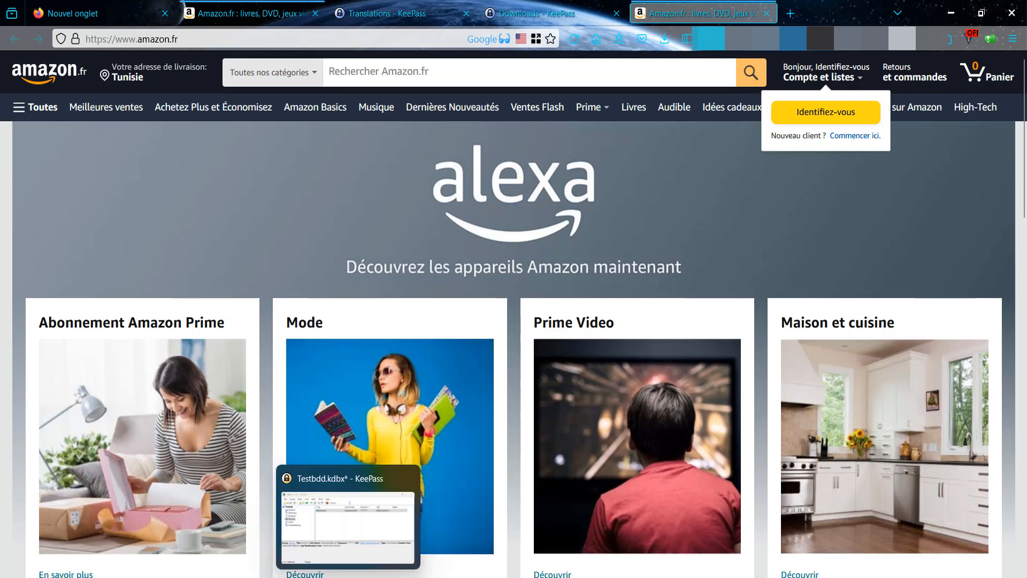
left_click(349, 576)
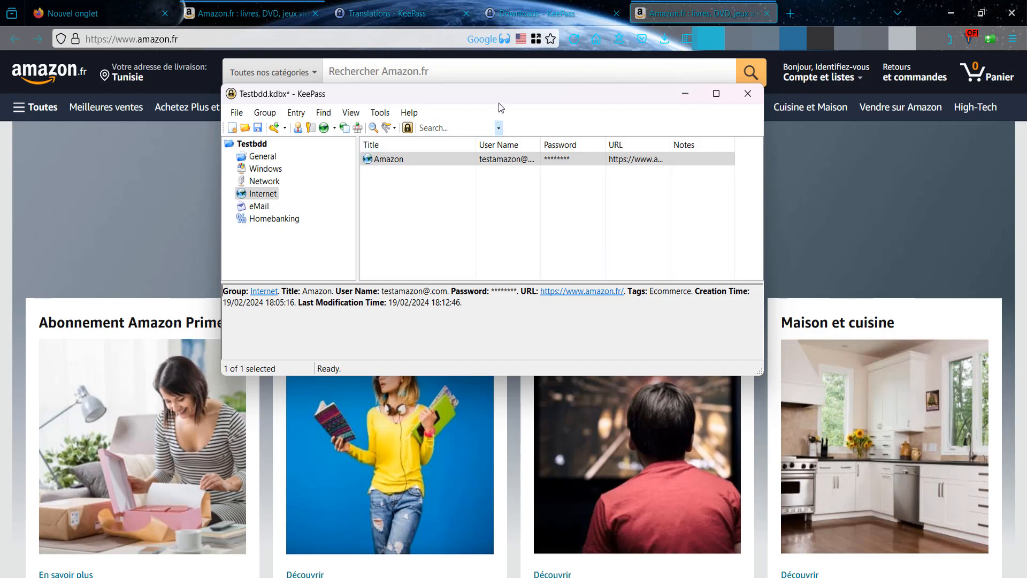
mouse_move(503, 102)
left_mouse_down()
mouse_move(507, 119)
mouse_move(508, 111)
left_mouse_up()
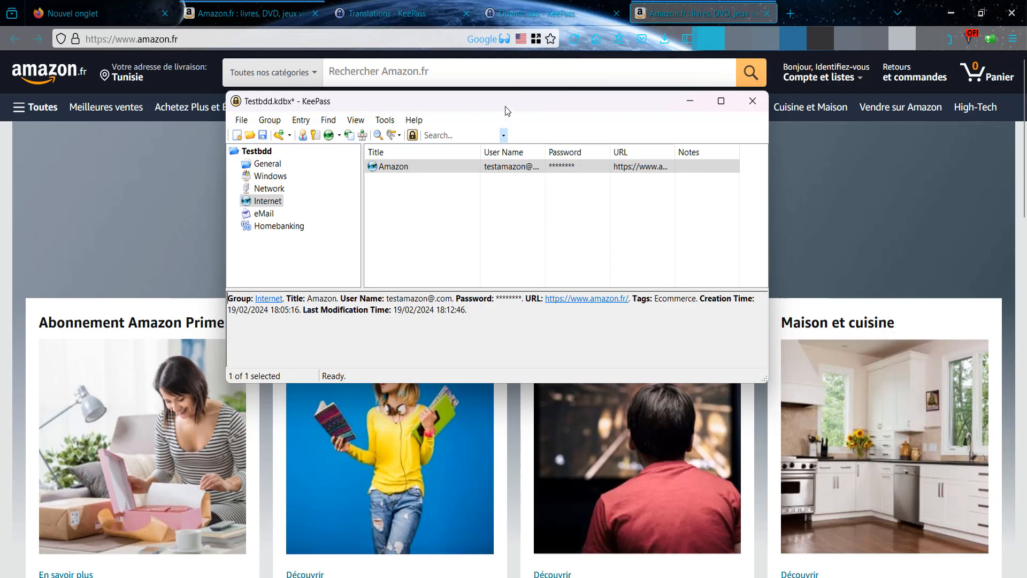
left_click_drag(508, 111, 503, 110)
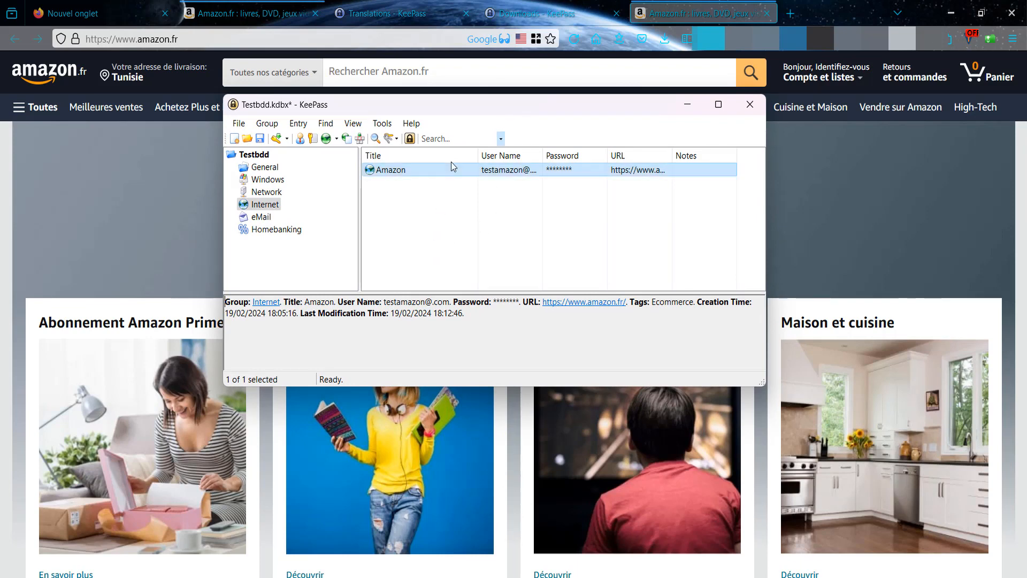
- Switch to the Translations - KeePass tab and go to the Plugins / Ext. page on keepass.info
left_click(385, 14)
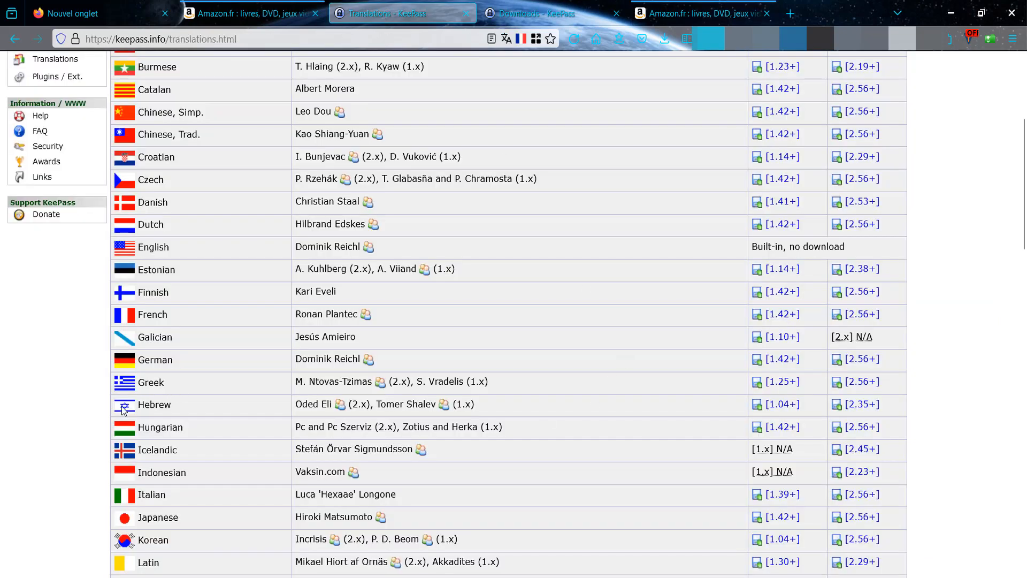
scroll(85, 364, "up", 5)
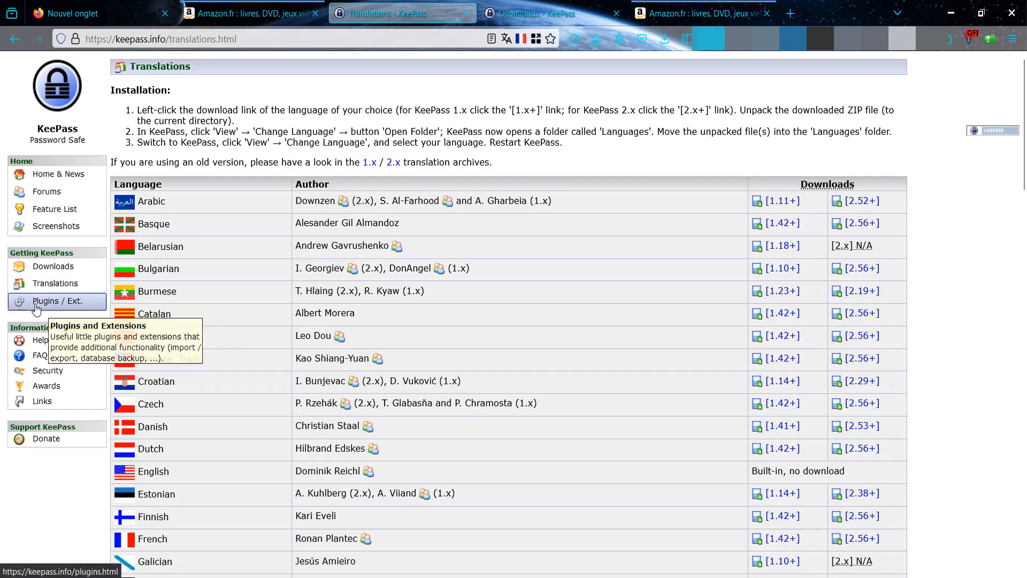
left_click(36, 308)
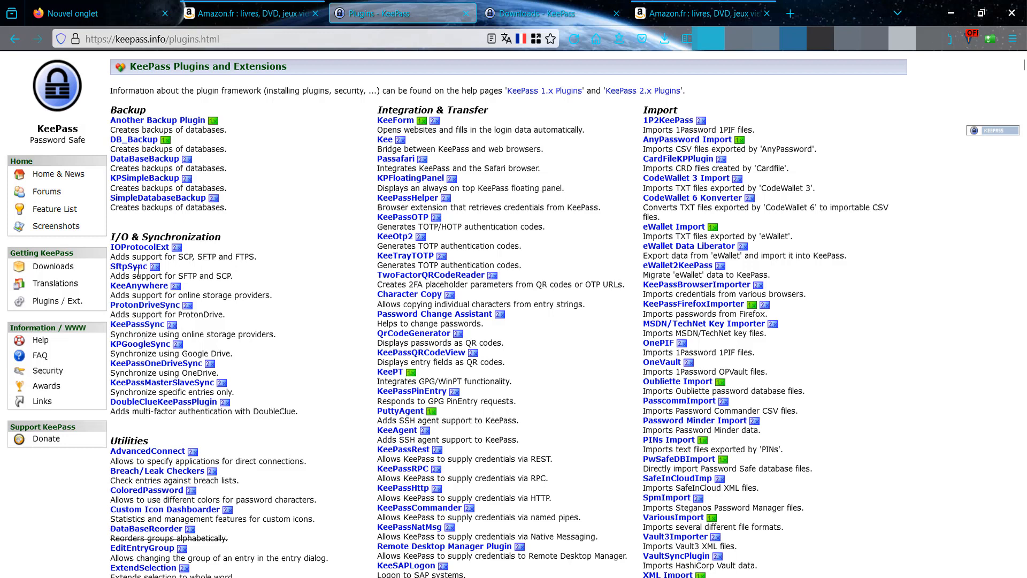
- Restore KeePass and duplicate the Amazon entry with the default options, appending '- Copy' and copying history
mouse_move(349, 577)
left_click(349, 527)
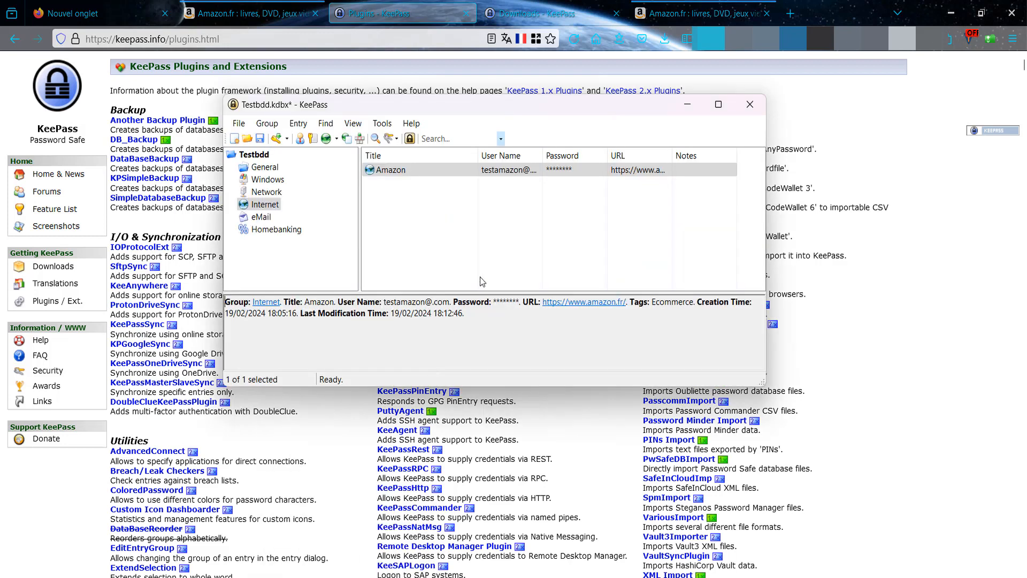
left_click(404, 170)
right_click(402, 169)
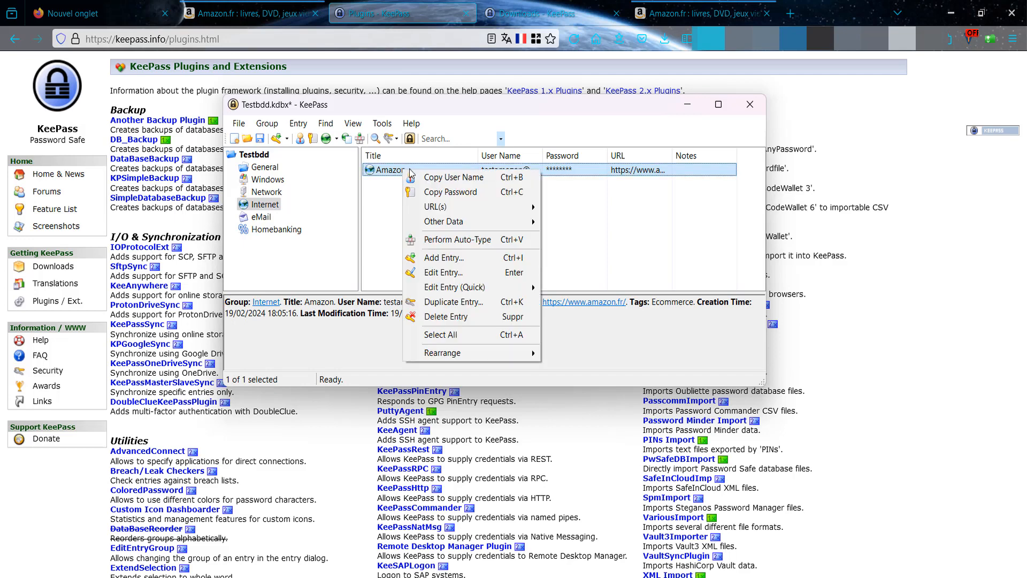
left_click(481, 303)
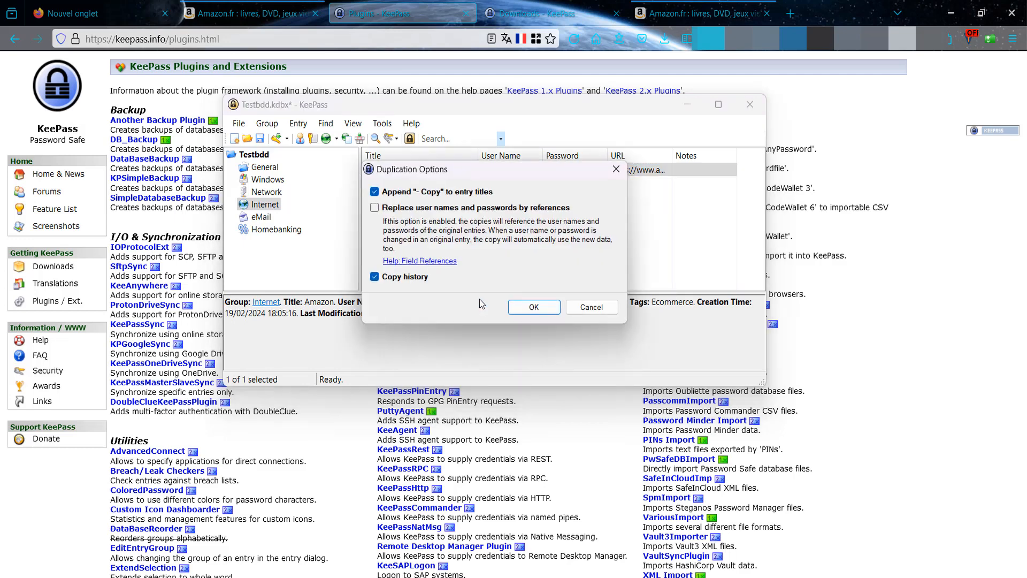
left_click(533, 308)
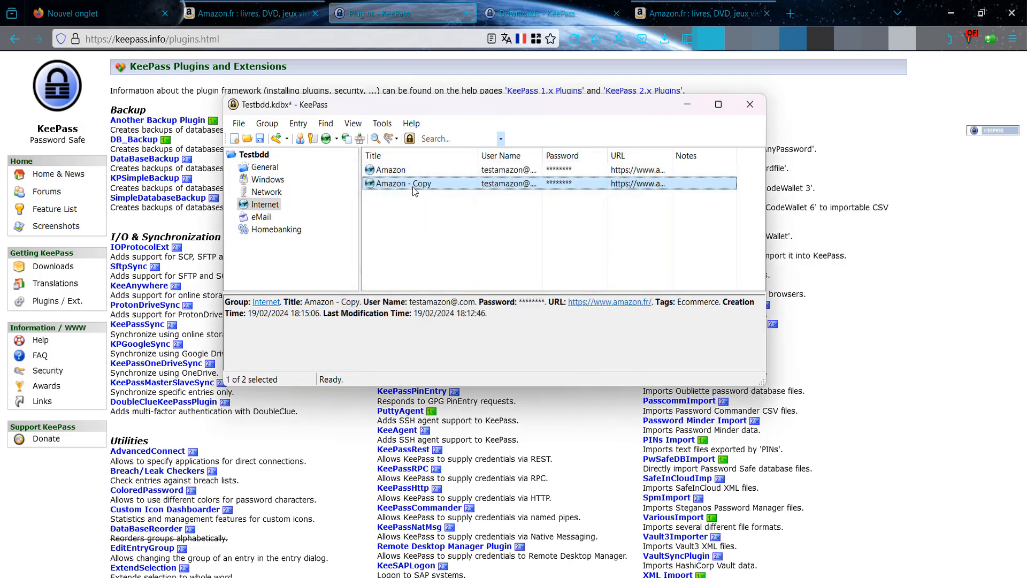
double_click(406, 169)
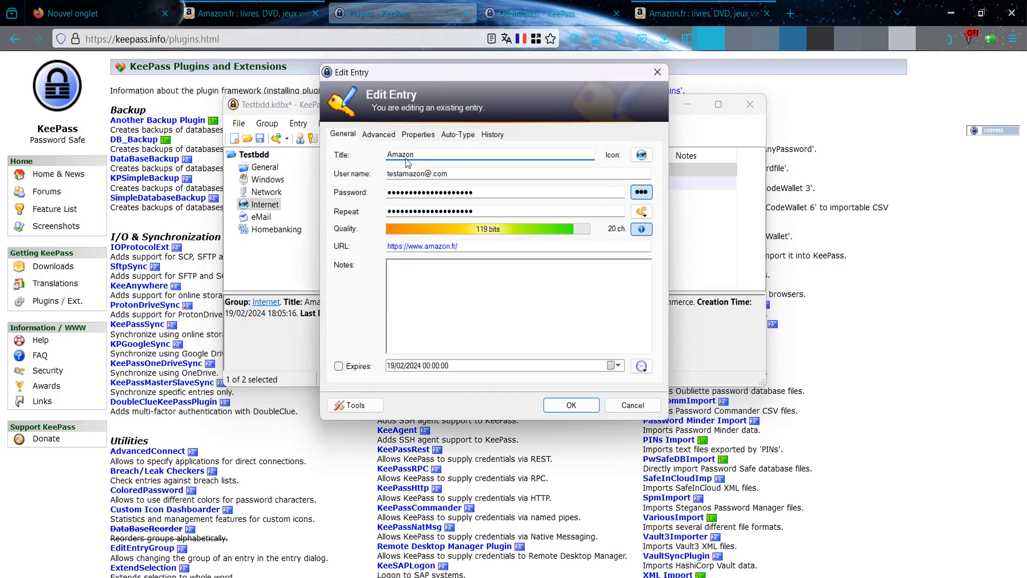
left_click(378, 134)
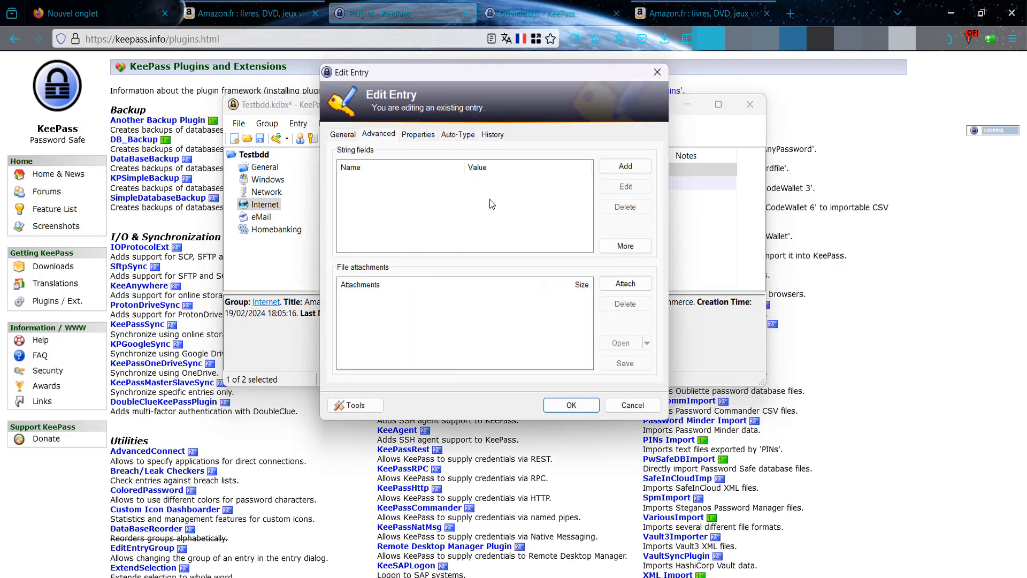
left_click(413, 136)
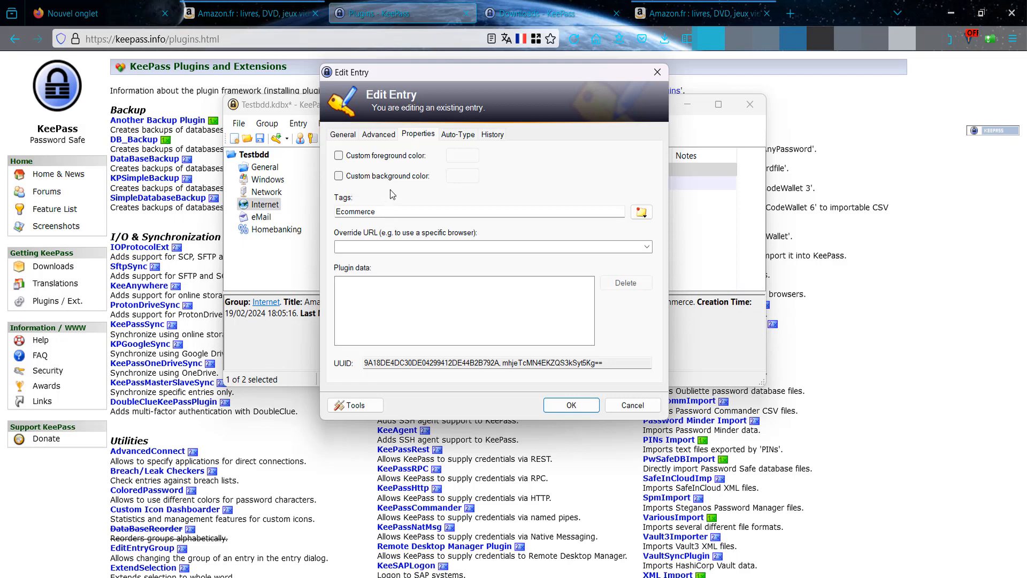
left_click(454, 134)
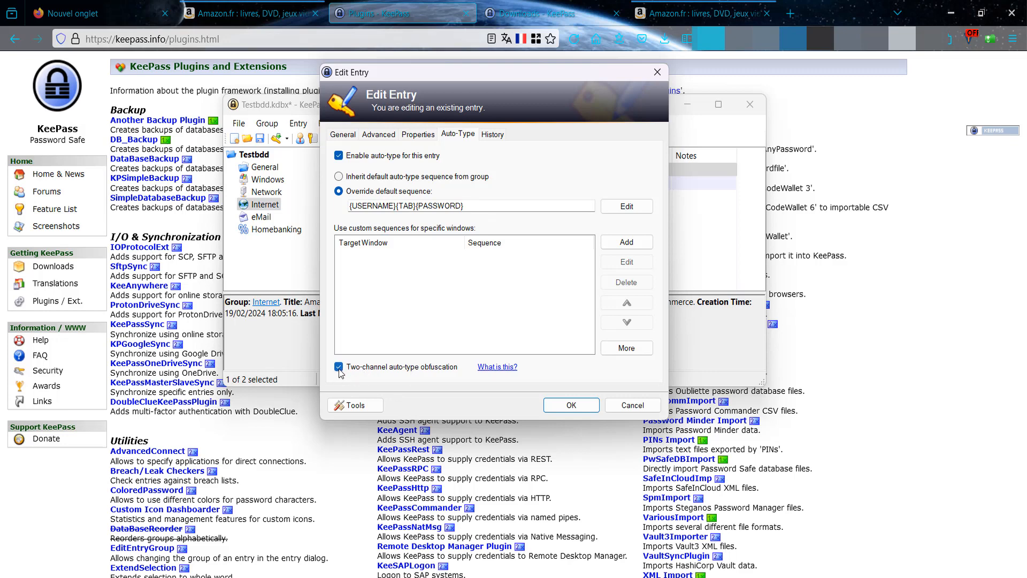
left_click(634, 405)
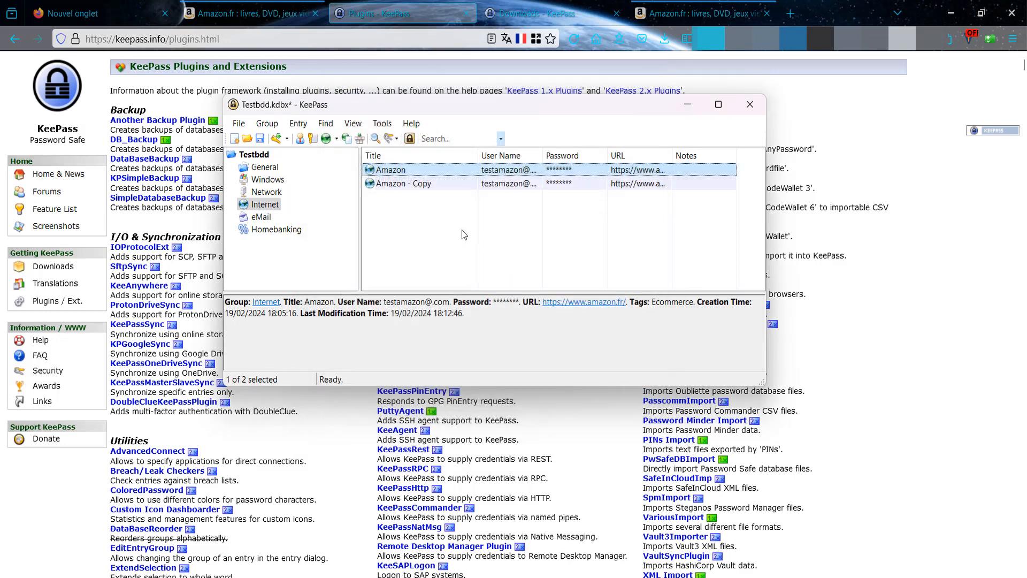
double_click(402, 184)
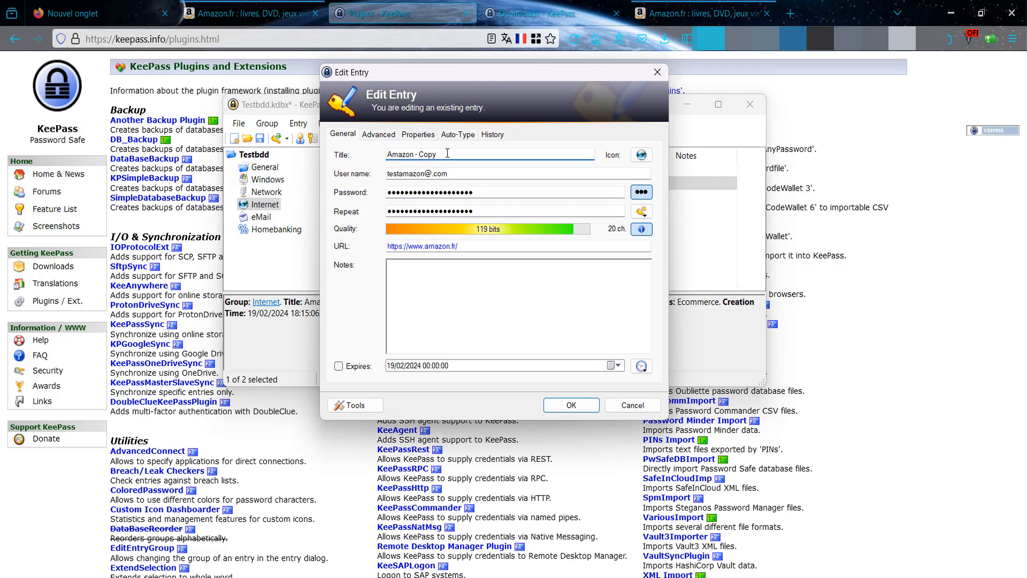
double_click(474, 175)
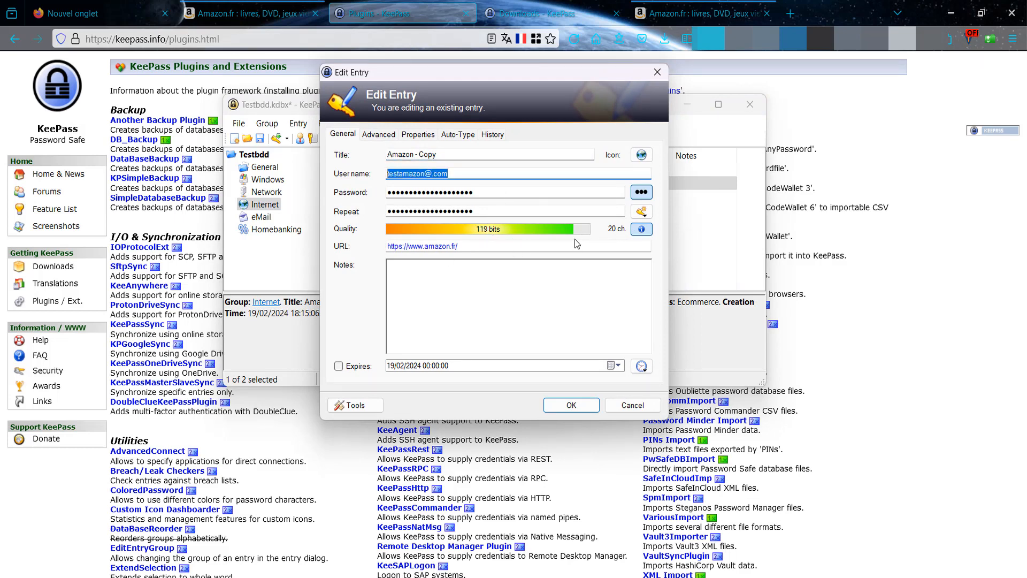
left_click(469, 247)
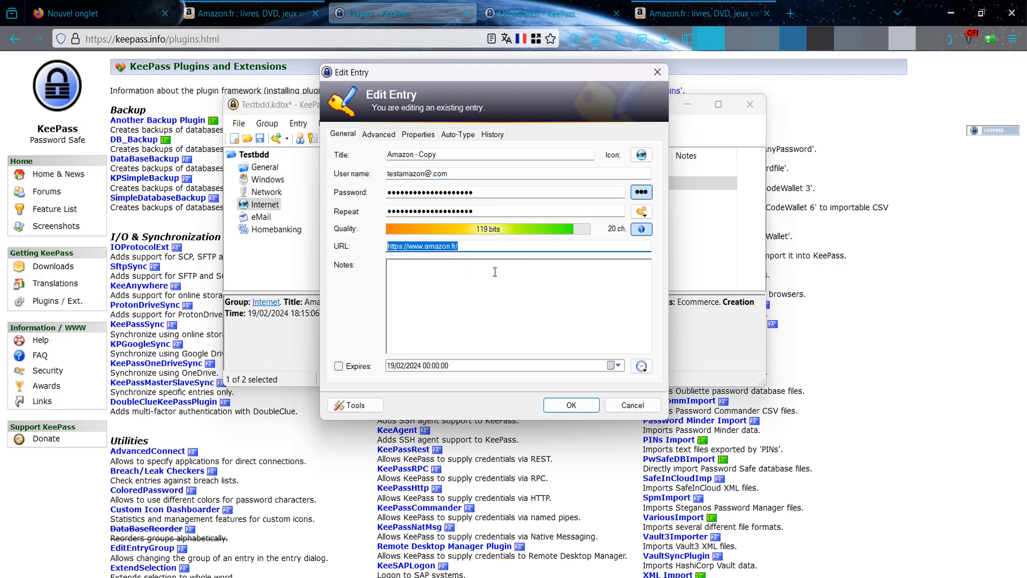
left_click(645, 408)
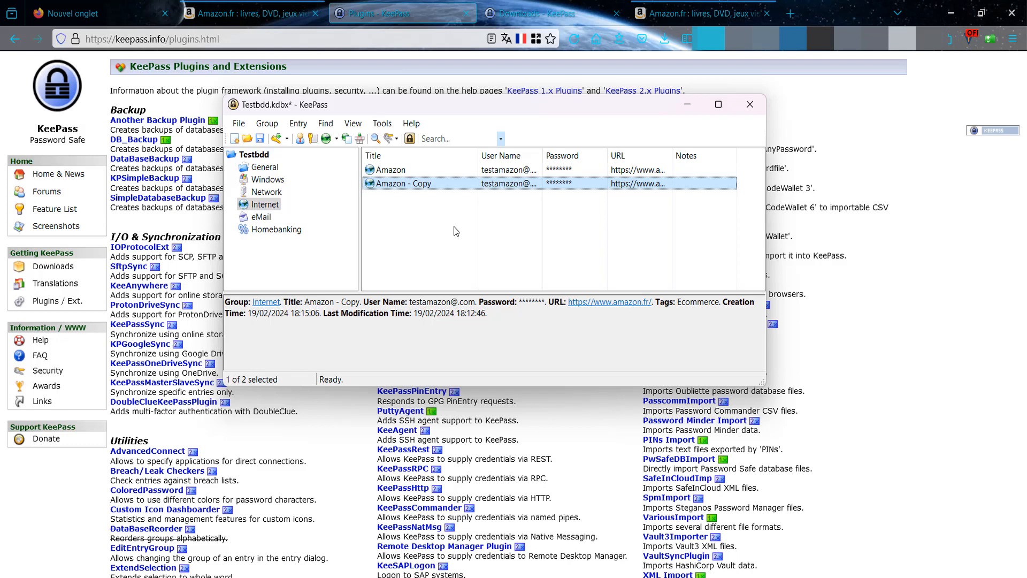
left_click_drag(488, 112, 494, 114)
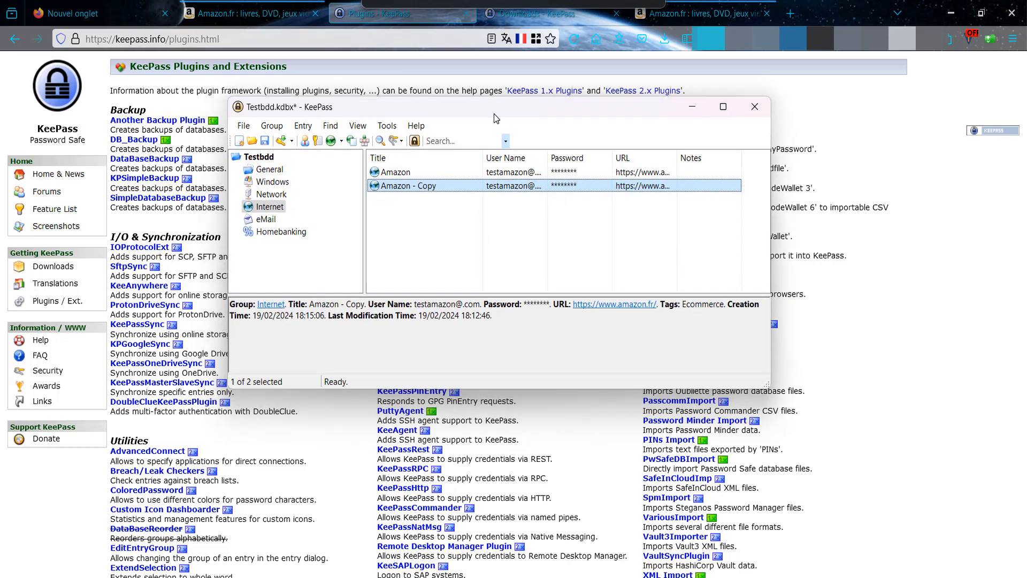